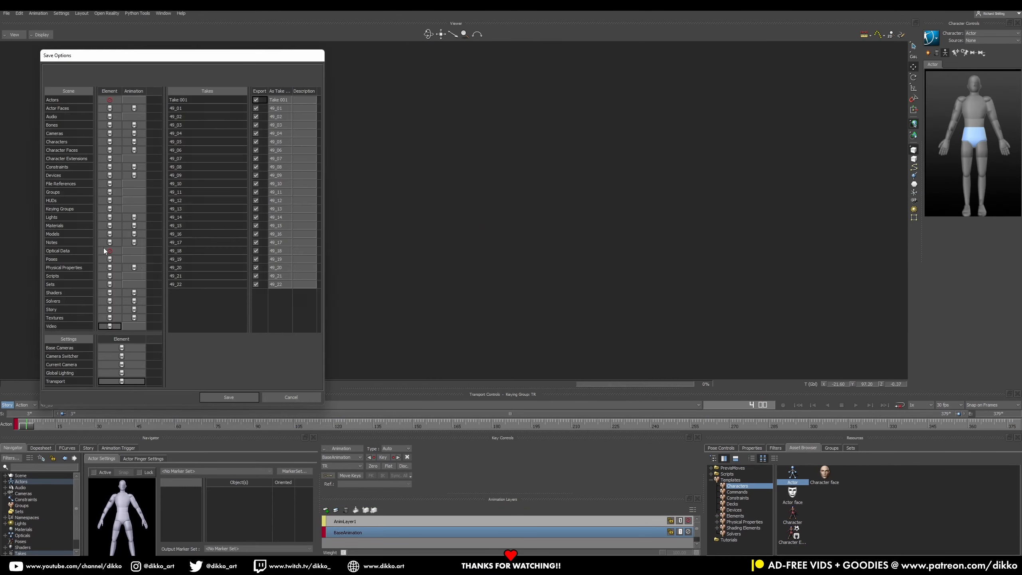
Save the scene with every listed take included, and adjust the actor's pose to fit the optical markers
left_click(228, 397)
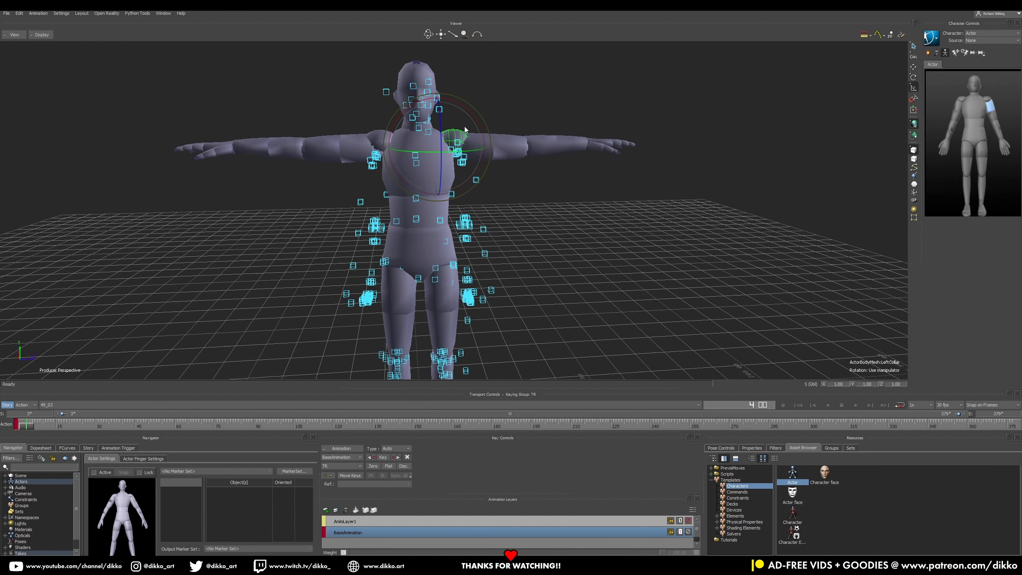
left_click(955, 53)
left_click(951, 60)
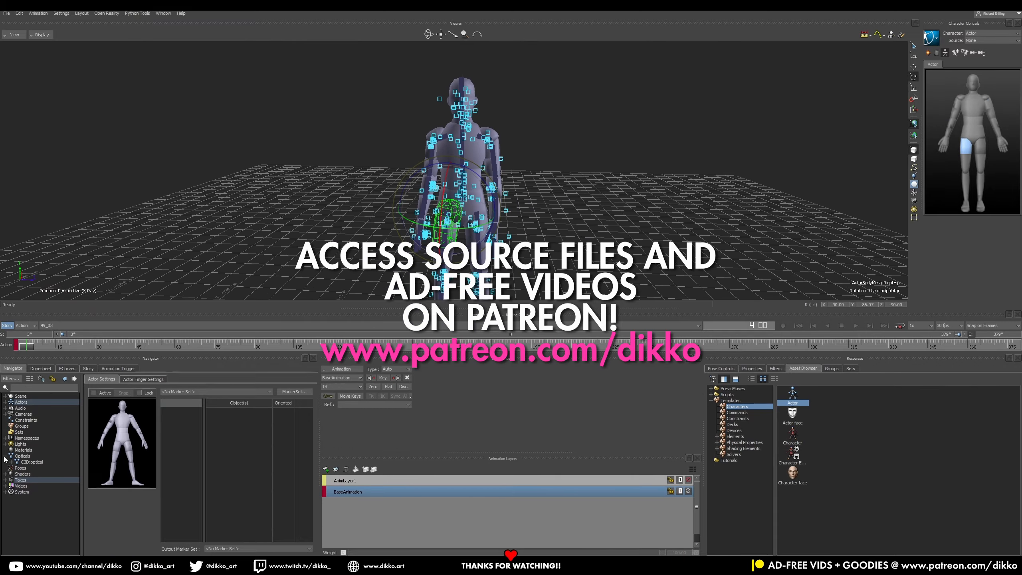
Expand the optical marker list and open the actor's settings with a marker set created for it
left_click(11, 468)
left_click(4, 401)
double_click(44, 479)
double_click(26, 407)
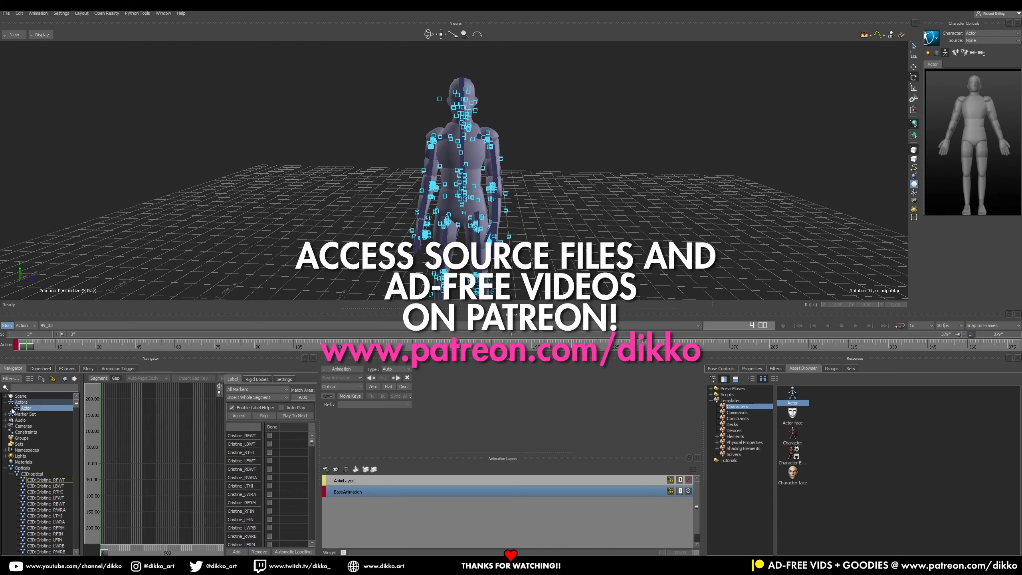
left_click(42, 505)
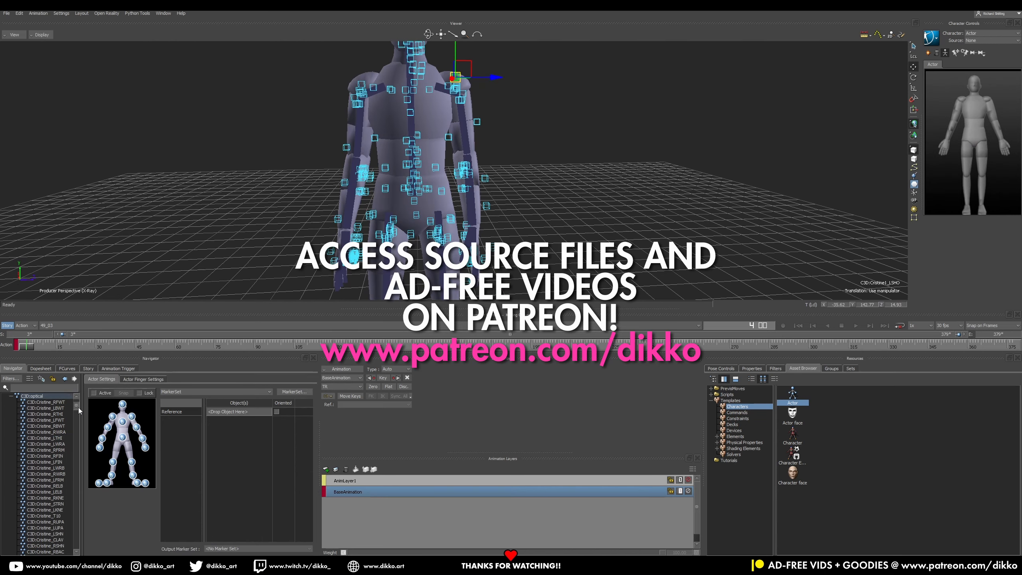
scroll(60, 442, "down", 5)
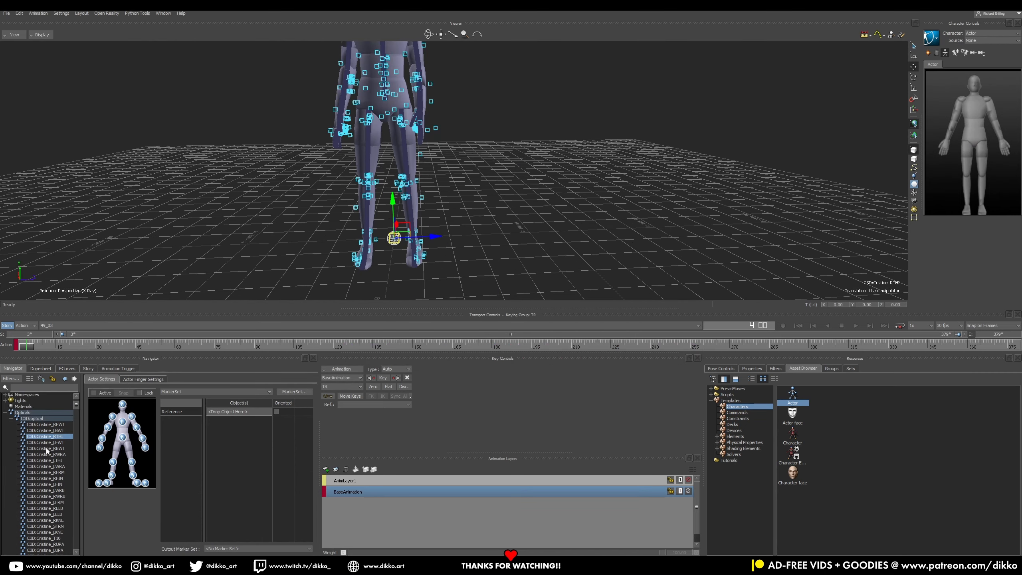
scroll(48, 451, "down", 8)
left_click(44, 467)
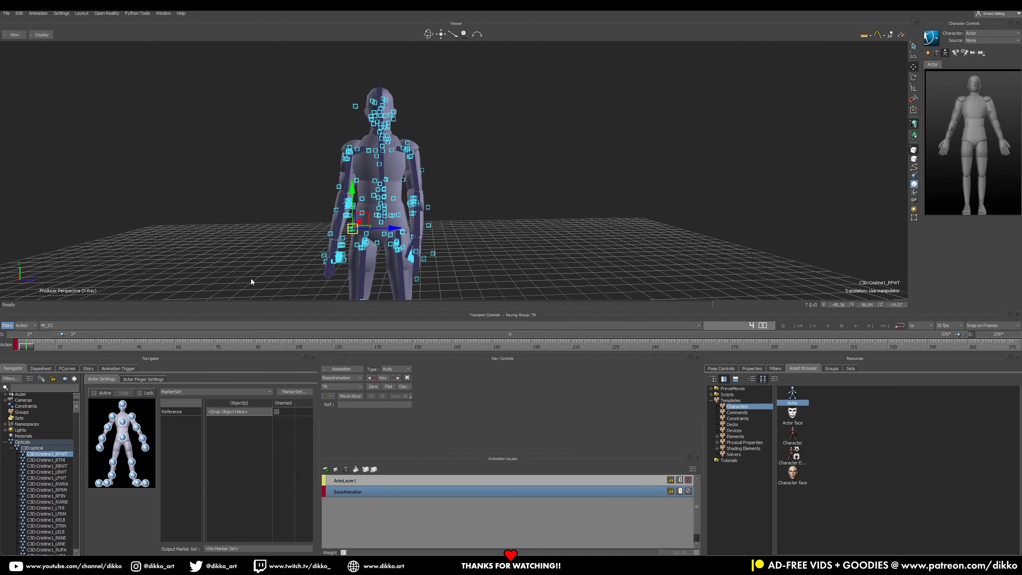
Assign the front and back waist markers to the actor's hips and the thigh and right arm markers to their joints
left_click(52, 476, "ctrl")
left_click_drag(51, 473, 122, 437)
left_click_drag(47, 460, 112, 462)
left_click_drag(321, 282, 289, 228, "shift")
left_click_drag(47, 484, 102, 438)
left_click_drag(46, 507, 132, 462)
Map the left forearm, upper arm, chest, knee and shin markers onto the matching cells of the actor's marker set
left_click_drag(46, 513, 142, 438)
left_click_drag(46, 519, 123, 421)
left_click_drag(46, 532, 113, 461)
left_click_drag(45, 543, 108, 427)
left_click_drag(46, 549, 136, 427)
left_click_drag(46, 530, 132, 476)
Assign the chest, shoulder and head markers to the actor's upper body cells
left_click_drag(46, 525, 122, 421)
scroll(47, 531, "down", 1)
left_click_drag(46, 532, 131, 416)
left_click_drag(46, 532, 122, 405)
left_click(46, 538, "shift")
Assign the ankle, heel and toe markers to the actor's right and left feet
left_click_drag(46, 490, 107, 482)
left_click_drag(47, 508, 107, 482)
left_click_drag(47, 514, 145, 483)
left_click_drag(46, 526, 137, 483)
left_click_drag(46, 532, 137, 482)
Assign the left wrist and finger markers to the left wrist, and RWRA, RWRB and RFIN to the right wrist
left_click(51, 538)
left_click(50, 549, "shift")
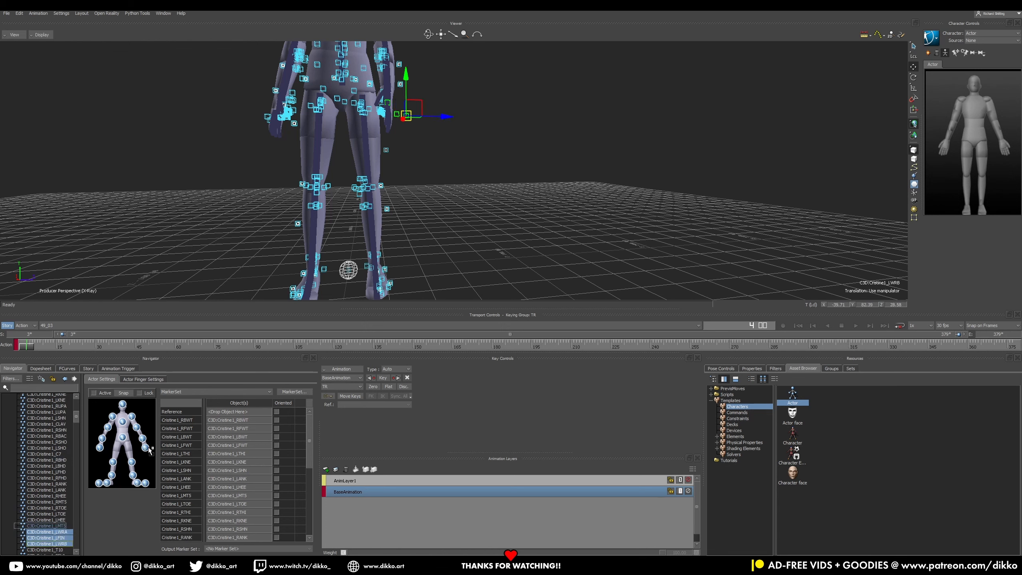
scroll(42, 493, "up", 3)
left_click(46, 424)
left_click(45, 436)
left_click(46, 472)
left_click_drag(47, 453, 99, 447)
left_click_drag(47, 472, 99, 447)
scroll(381, 188, "down", 3)
left_click_drag(381, 188, 423, 206, "ctrl+shift")
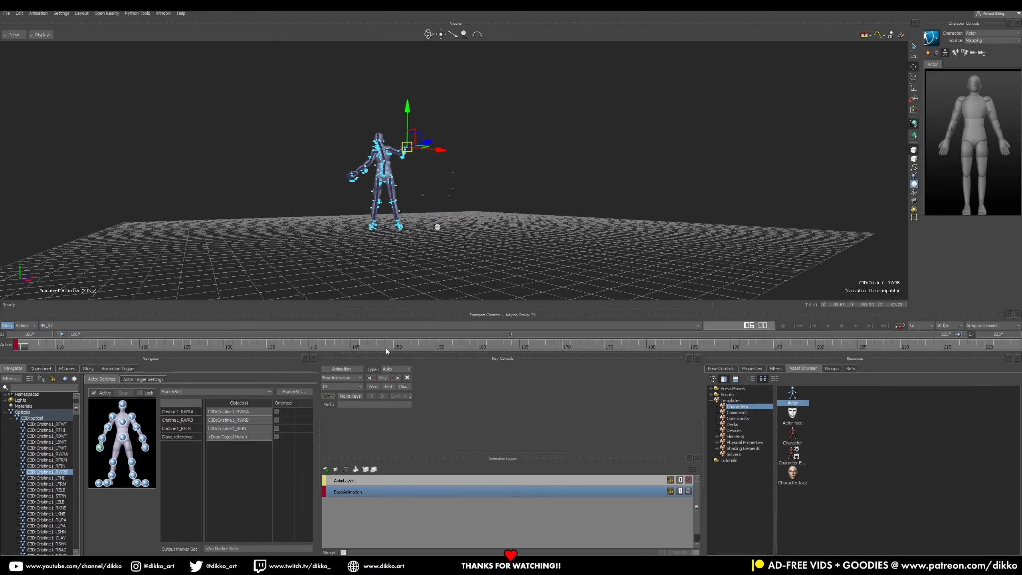
Play back takes such as 49_11, 49_12, 49_14, 49_15, 49_20 and 49_22 to check the actor's motion against the markers
left_click(296, 326)
left_click(64, 391)
left_click(856, 325)
left_click(56, 325)
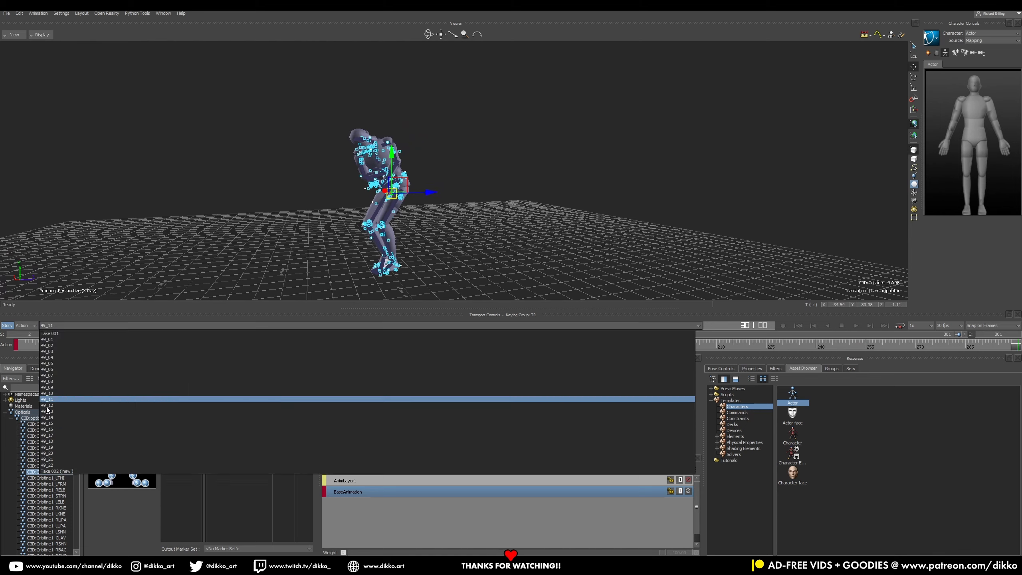
left_click(46, 405)
left_click(855, 325)
left_click(57, 326)
left_click(49, 417)
left_click_drag(427, 208, 462, 210, "ctrl+shift")
left_click(50, 325)
left_click(49, 423)
left_click(852, 326)
left_click(50, 325)
left_click(50, 453)
left_click(79, 325)
left_click(59, 465)
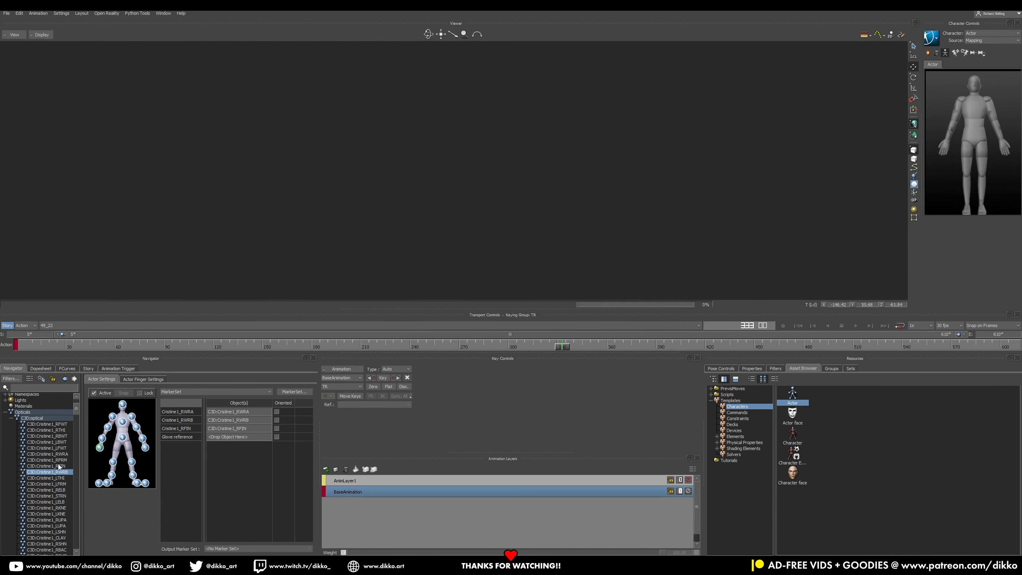
Merge the female character from the Character_HIK folder into the mocap scene
left_click(6, 13)
left_click(64, 39)
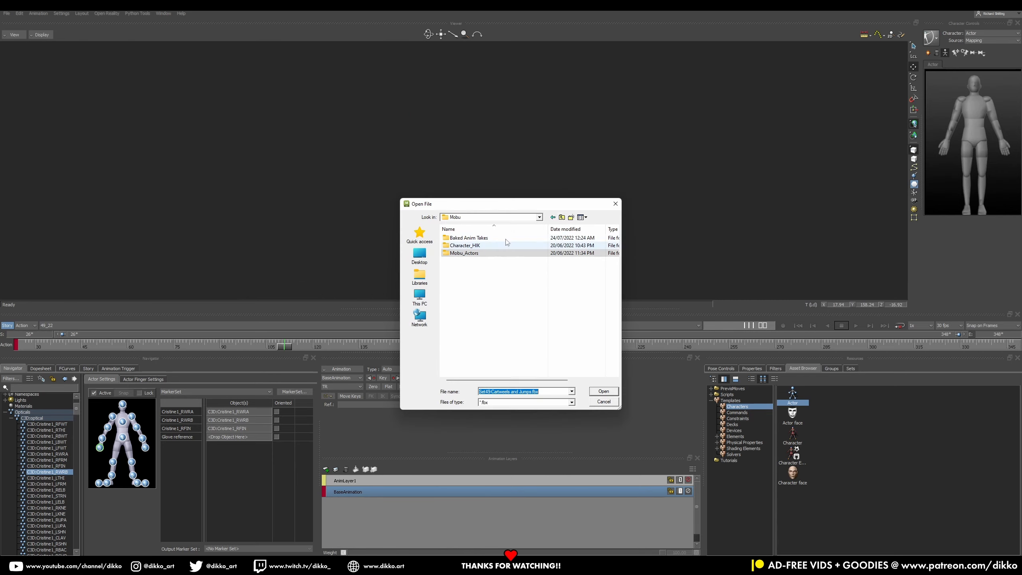
double_click(507, 243)
left_click_drag(442, 181, 407, 177, "ctrl+shift")
left_click_drag(407, 178, 443, 185, "ctrl")
Apply the Character asset to the female model and set its input source to Actor
left_click_drag(793, 435, 407, 209)
left_click(992, 34)
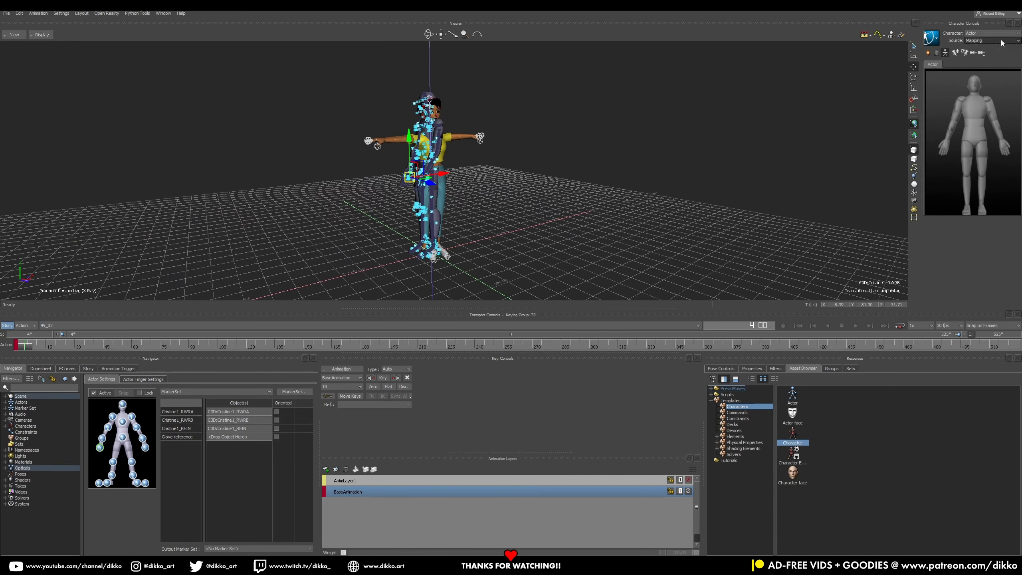
left_click(1001, 41)
left_click(981, 40)
left_click(973, 53)
Review the female character's retargeted motion in takes 49_03, 49_04 and 49_06
left_click(48, 326)
left_click(48, 350)
left_click(48, 325)
left_click(48, 356)
left_click(48, 326)
left_click(47, 369)
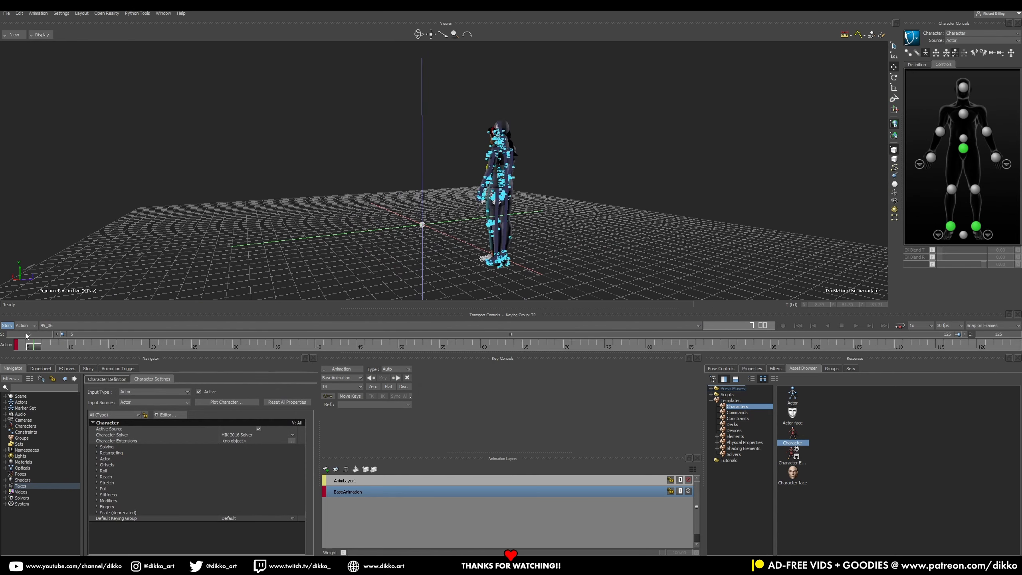
left_click_drag(523, 185, 679, 187, "ctrl+shift")
Plot the female character's animation onto a Control Rig for all takes
left_click(912, 37)
left_click(236, 401)
left_click(520, 373)
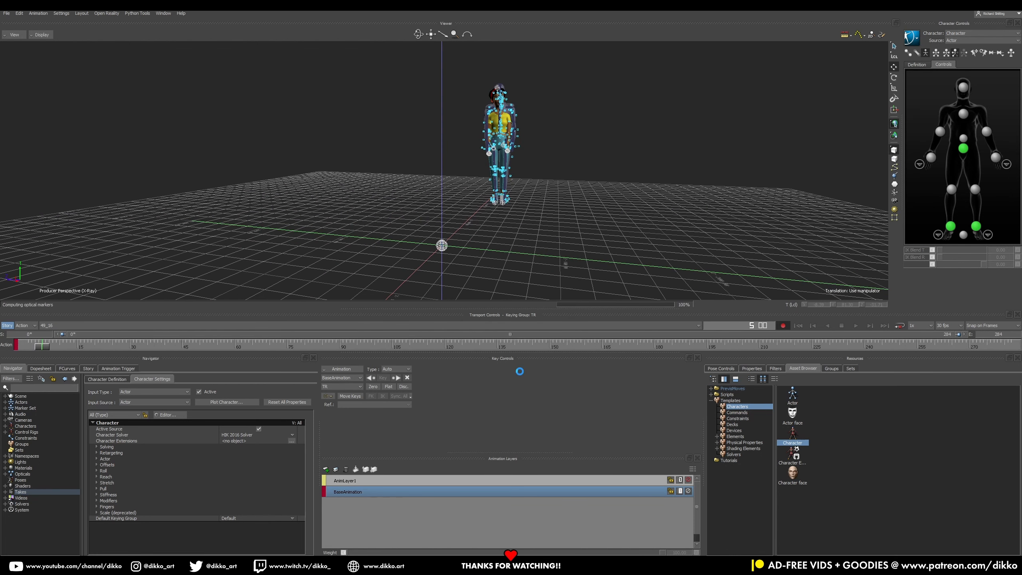
Save one file per take, named by take, into the "49 - Cartweels and Jumps" folder inside Baked Anim Takes
key("ctrl+shift+s")
left_click(561, 218)
double_click(468, 237)
left_click(571, 217)
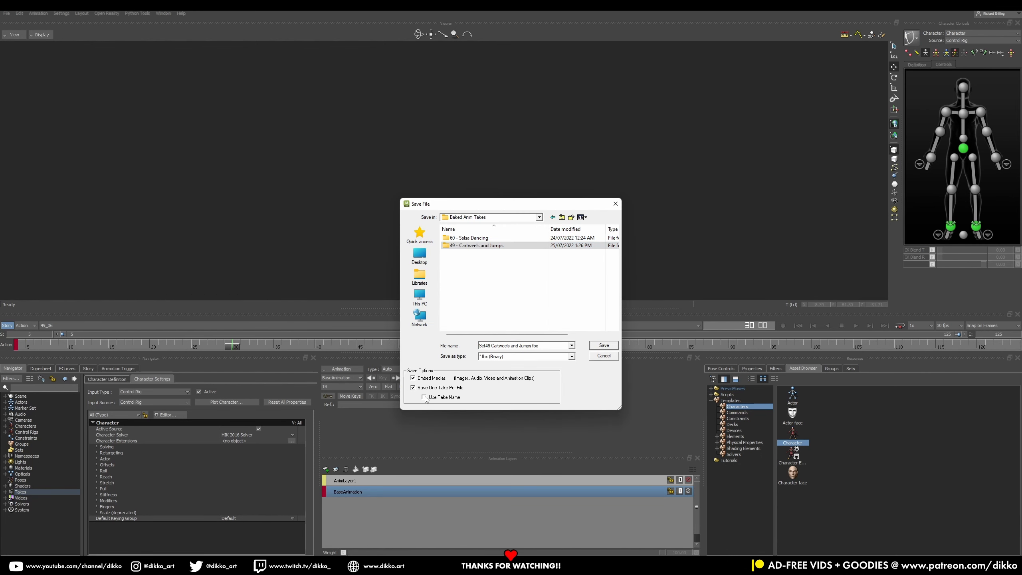
double_click(491, 248)
left_click(603, 345)
left_click(229, 397)
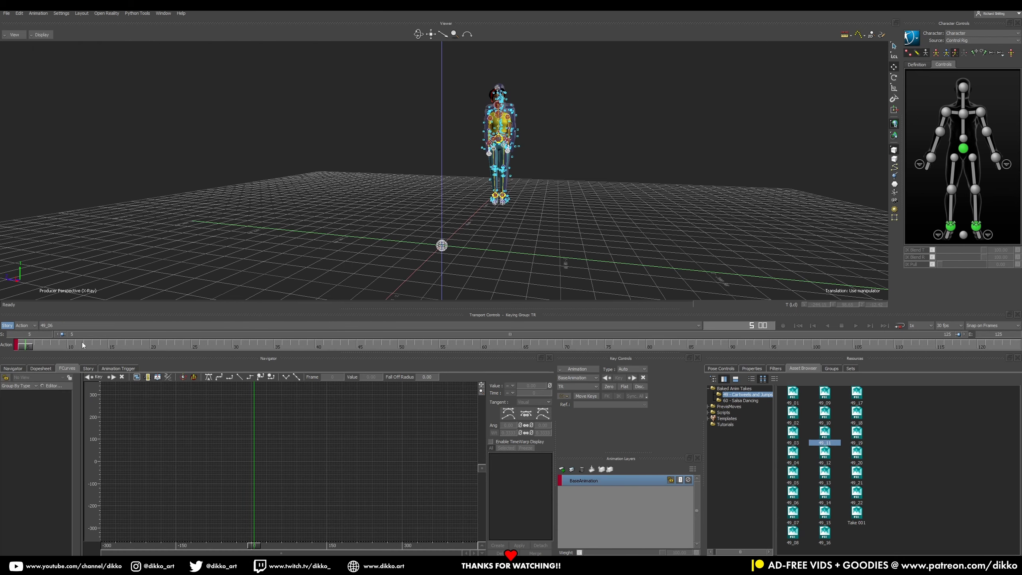
Merge male_001.fbx from the Male rig folder into the scene using the new namespace MaleCharacter
left_click_drag(24, 348, 35, 271)
left_click(6, 13)
left_click(24, 37)
left_click(562, 217)
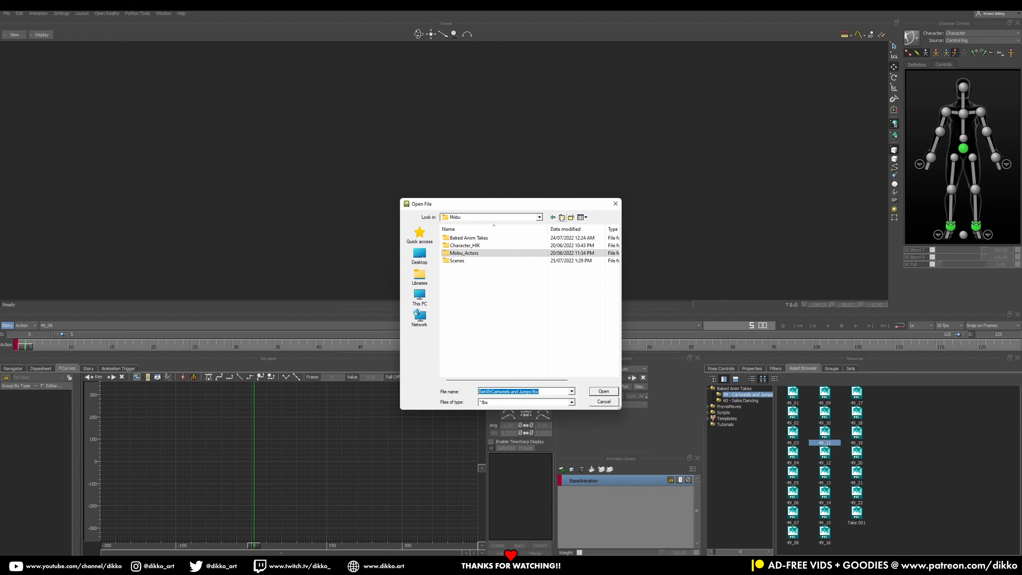
left_click(561, 218)
double_click(462, 268)
left_click(466, 245)
left_click(598, 391)
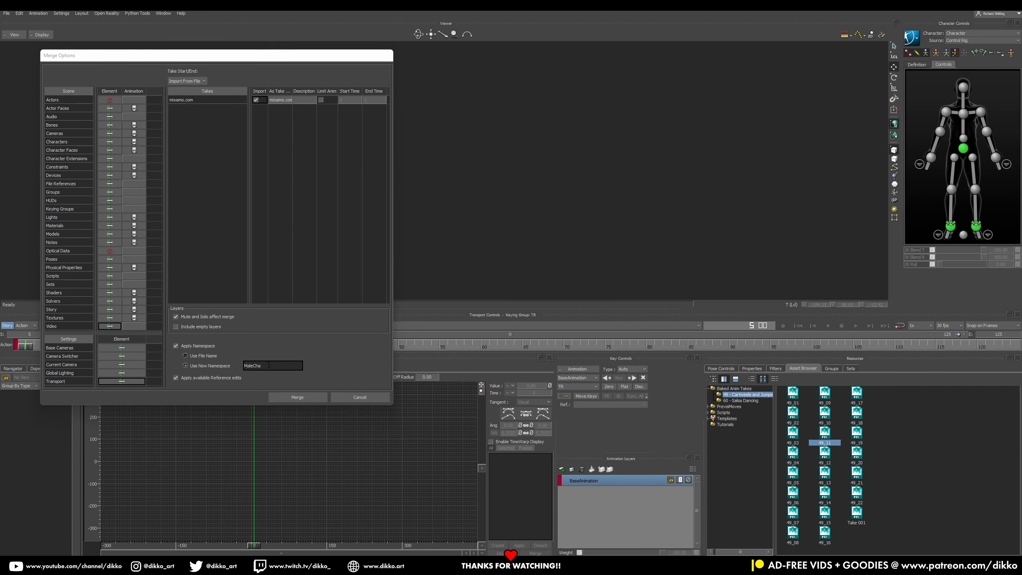
left_click(301, 396)
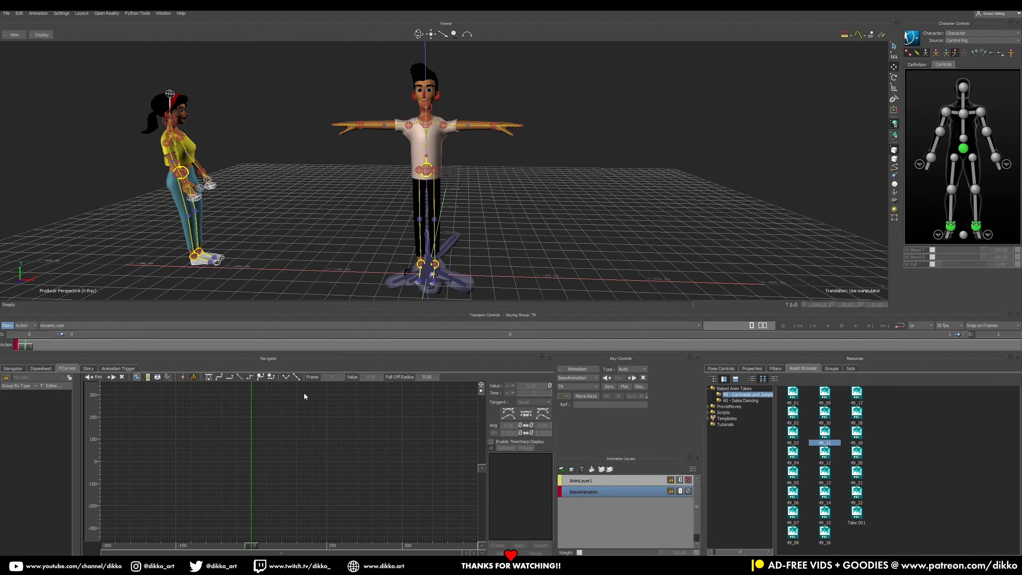
Switch to take 49_06 and set the timeline's end frame to 1500
left_click(109, 328)
left_click(52, 363)
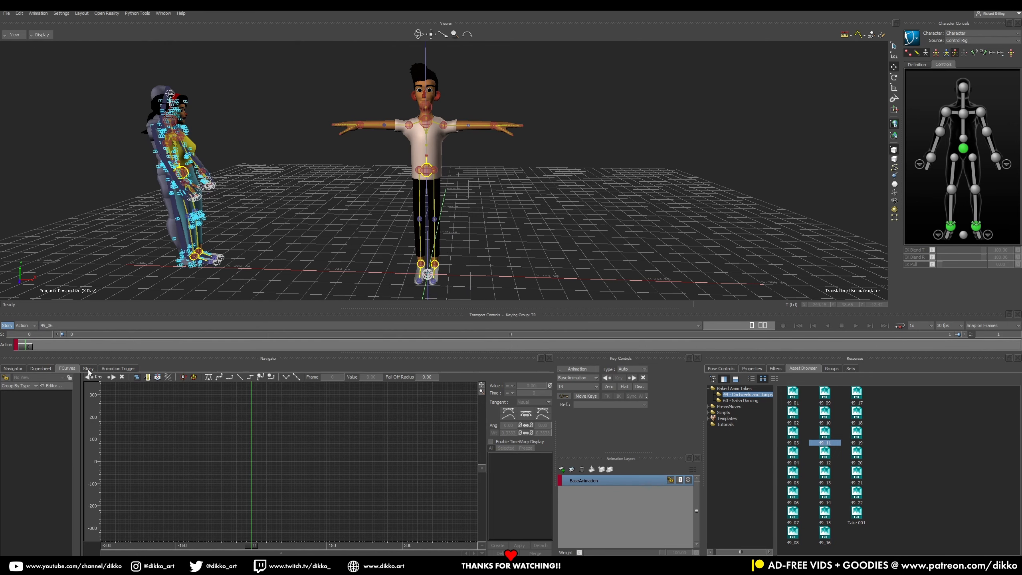
left_click(1005, 333)
type("1500")
key("Return")
mouse_move(27, 347)
left_mouse_down()
mouse_move(200, 337)
mouse_move(26, 347)
left_mouse_up()
Make MaleCharacter:Character the current character and set its source to Actor
left_click(968, 34)
left_click(969, 49)
left_click(961, 41)
left_click(955, 69)
mouse_move(27, 346)
left_mouse_down()
mouse_move(191, 344)
mouse_move(24, 354)
left_mouse_up()
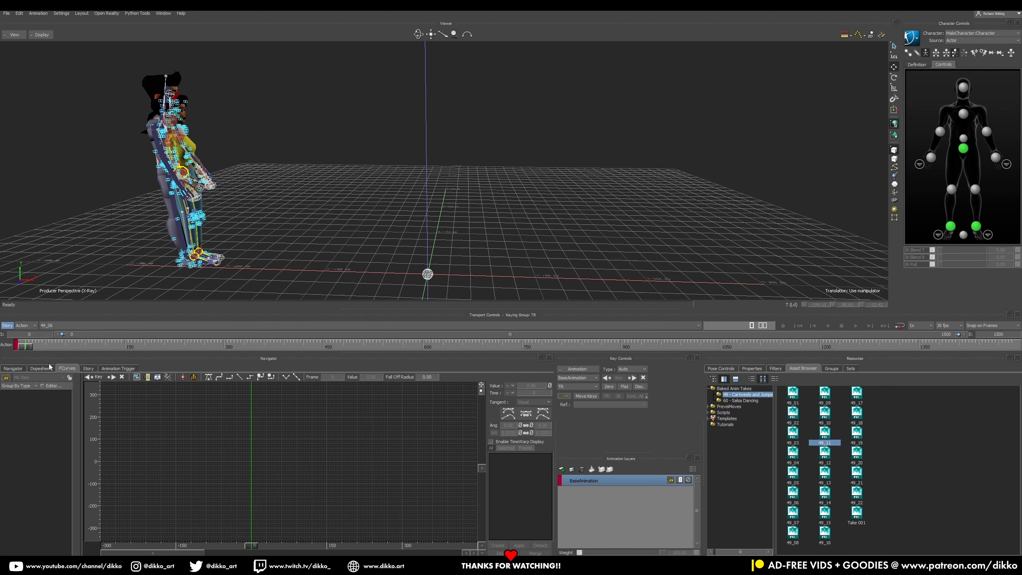
Plot MaleCharacter:Character onto its Control Rig at a 24 FPS plot rate and scrub through the baked motion
left_click(14, 368)
left_click(5, 426)
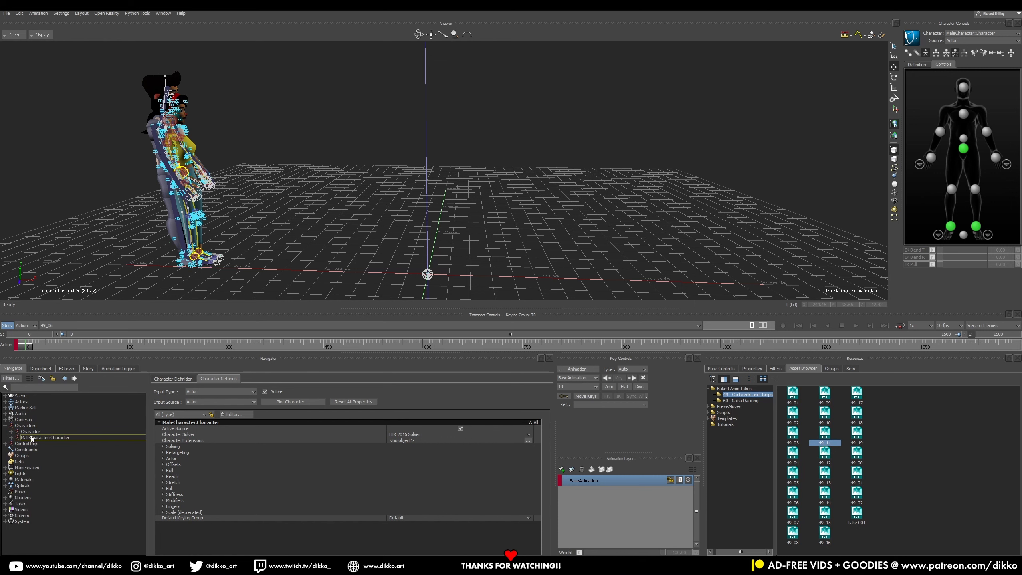
left_click(298, 402)
left_click(515, 306)
left_click(504, 237)
left_click(484, 258)
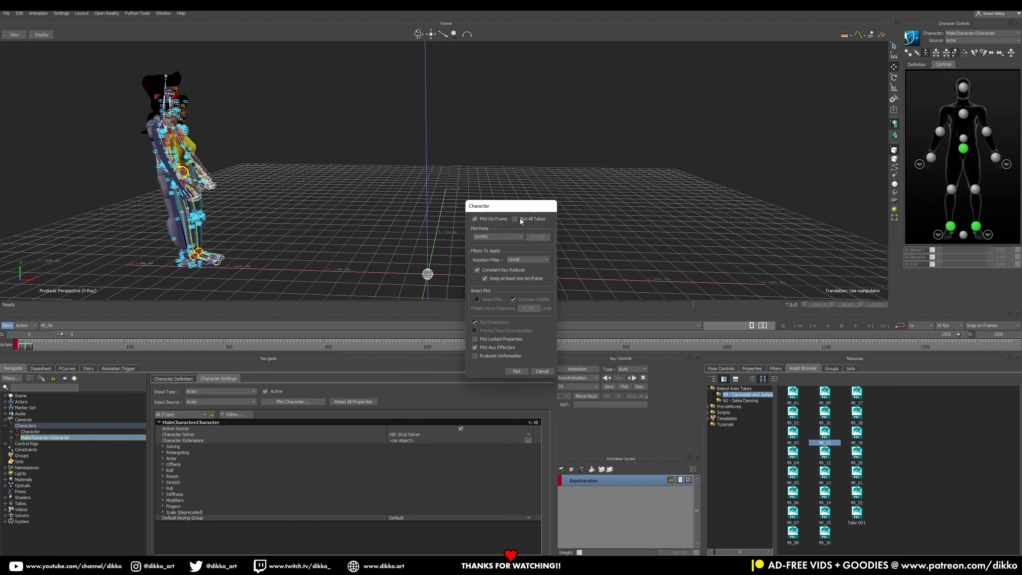
left_click(517, 371)
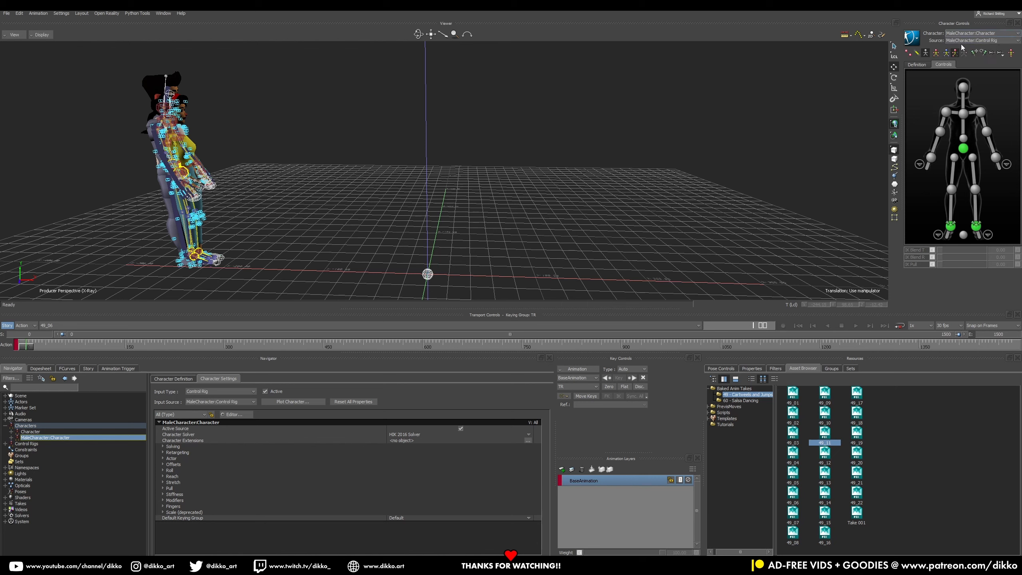
left_click_drag(29, 348, 295, 340)
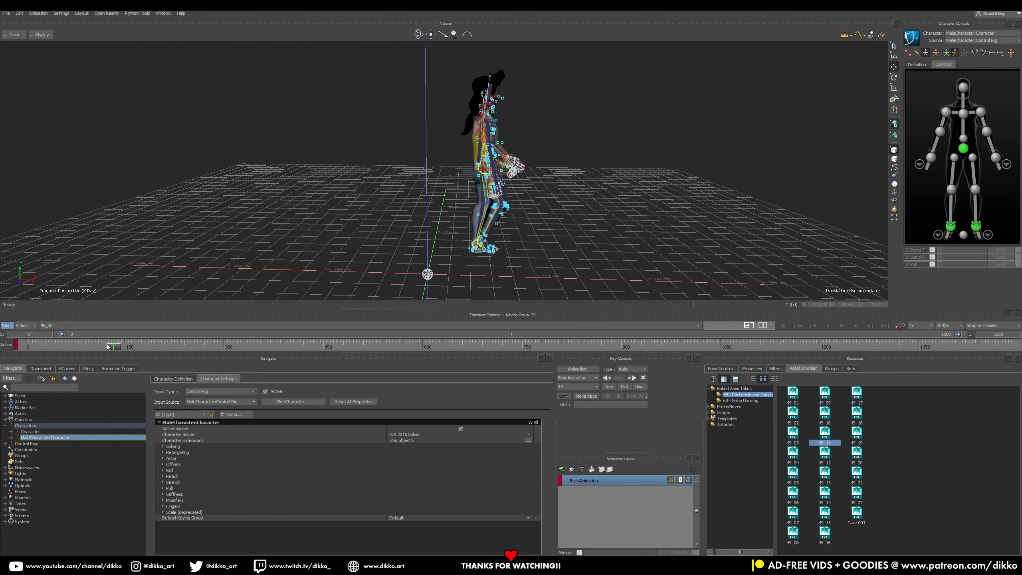
left_click_drag(108, 347, 24, 346)
Save one file per take into "49 - Cartweels and Jumps" again, overwriting all existing take files
left_click(6, 12)
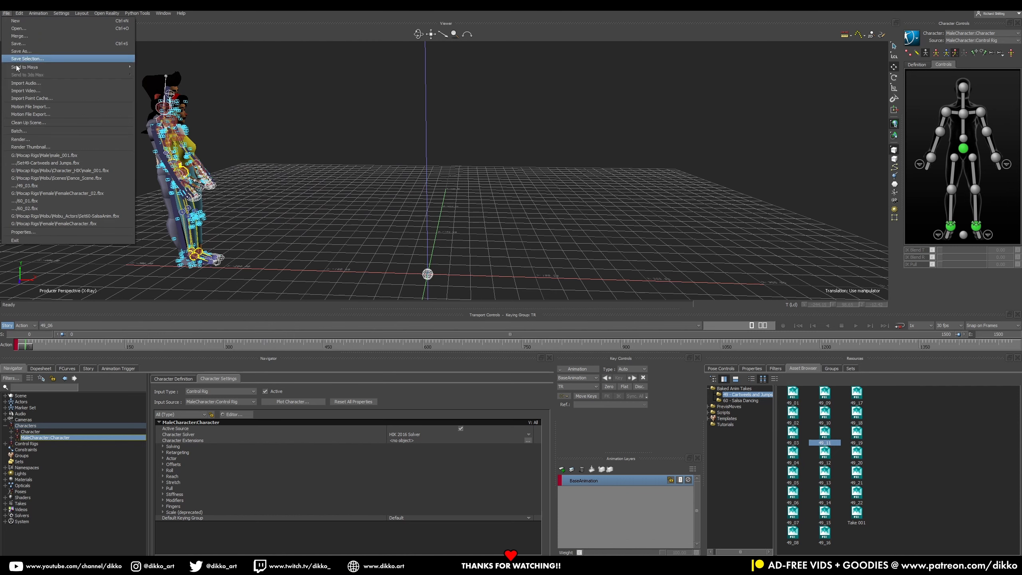
left_click(24, 51)
left_click(561, 218)
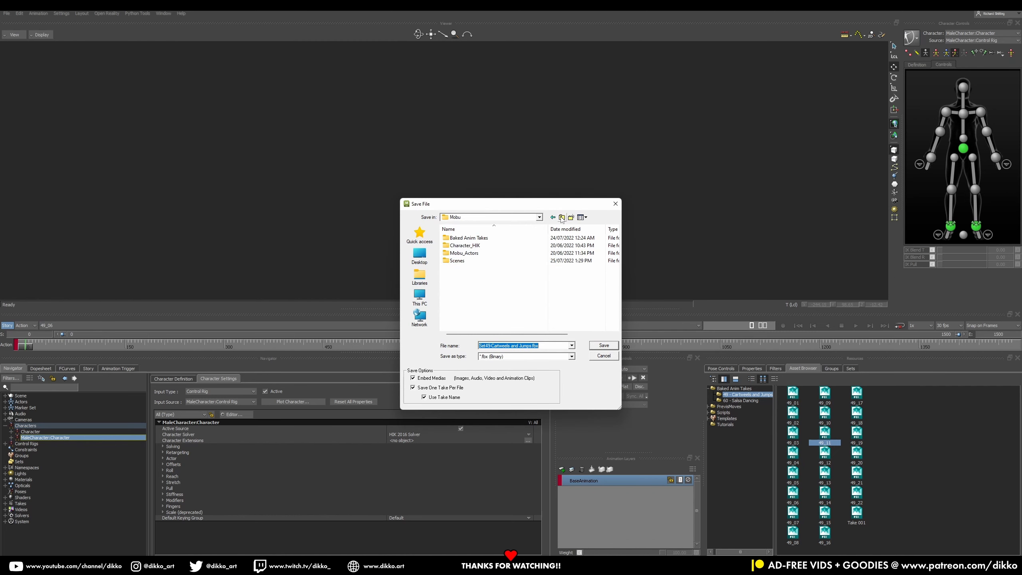
left_click(458, 261)
double_click(468, 238)
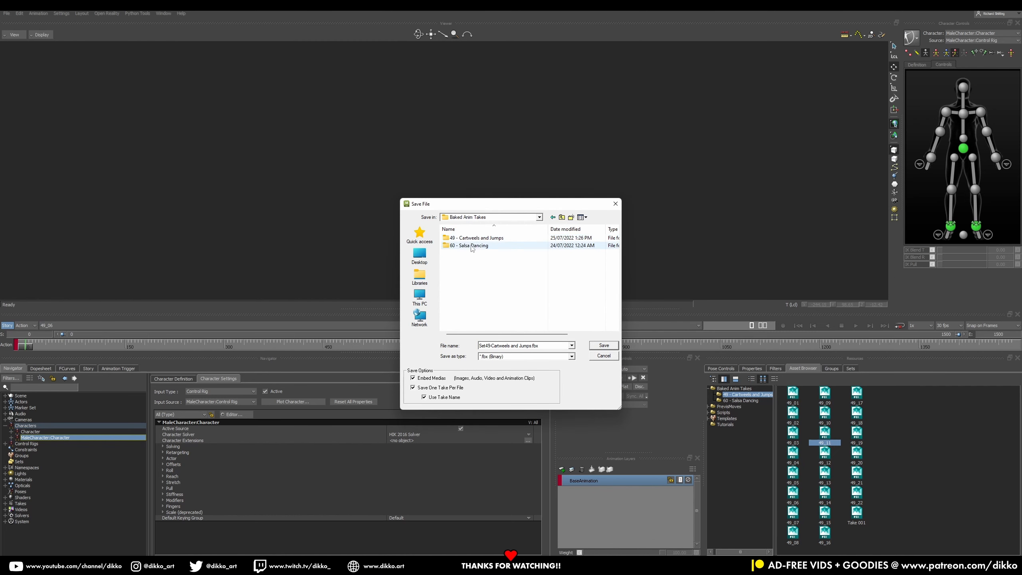
double_click(466, 238)
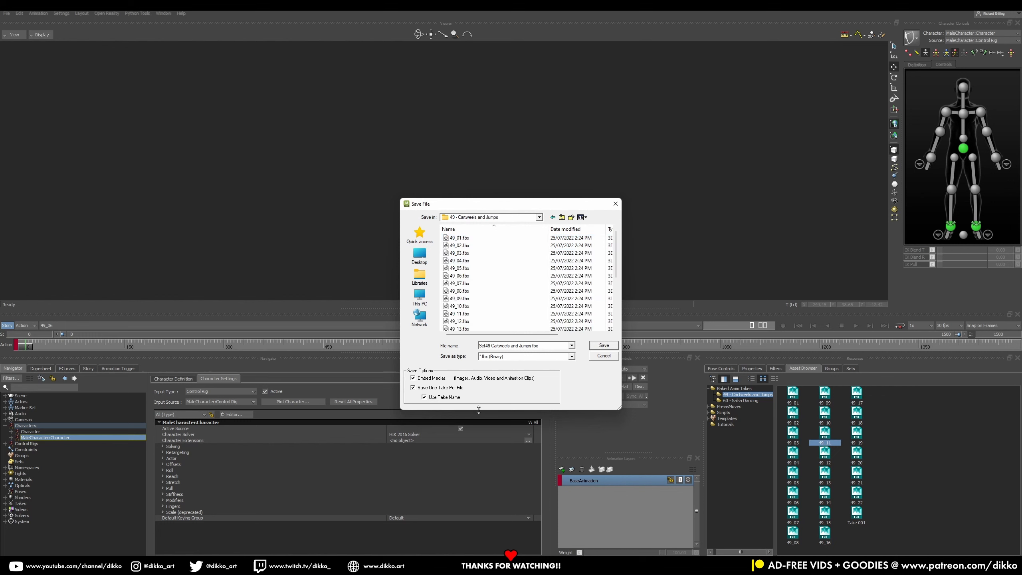
left_click(611, 347)
left_click(227, 397)
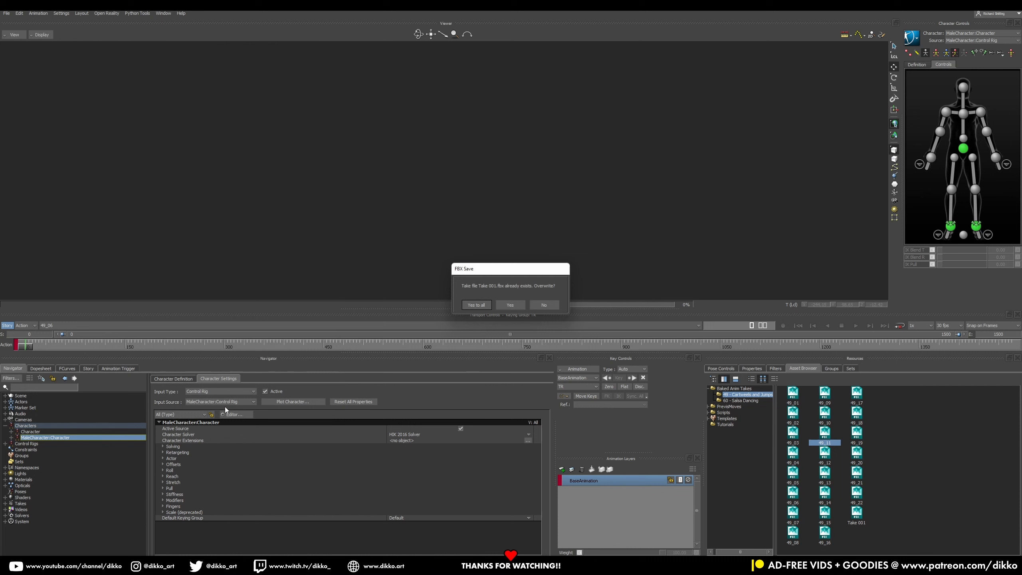
left_click(476, 305)
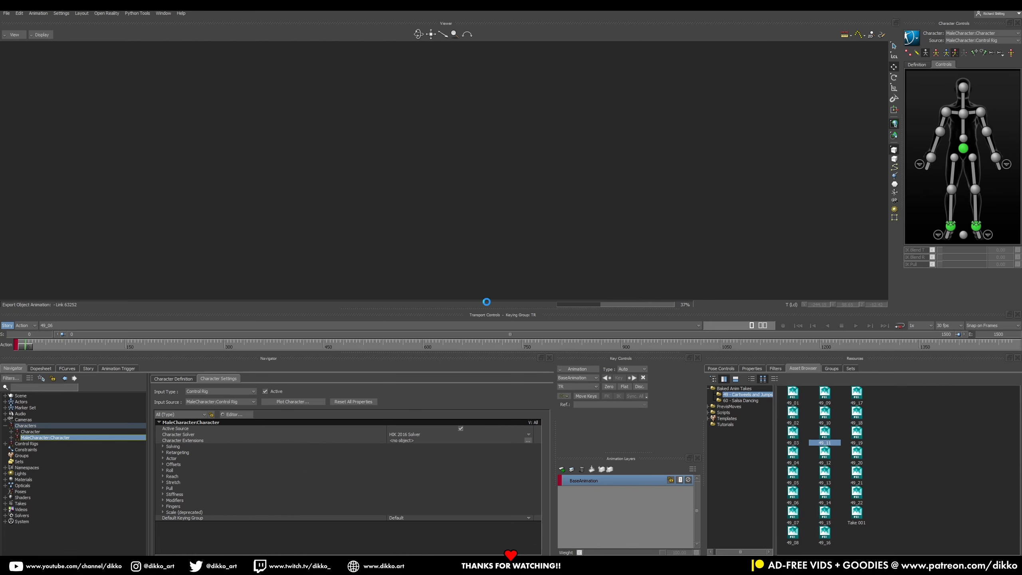
left_click(6, 14)
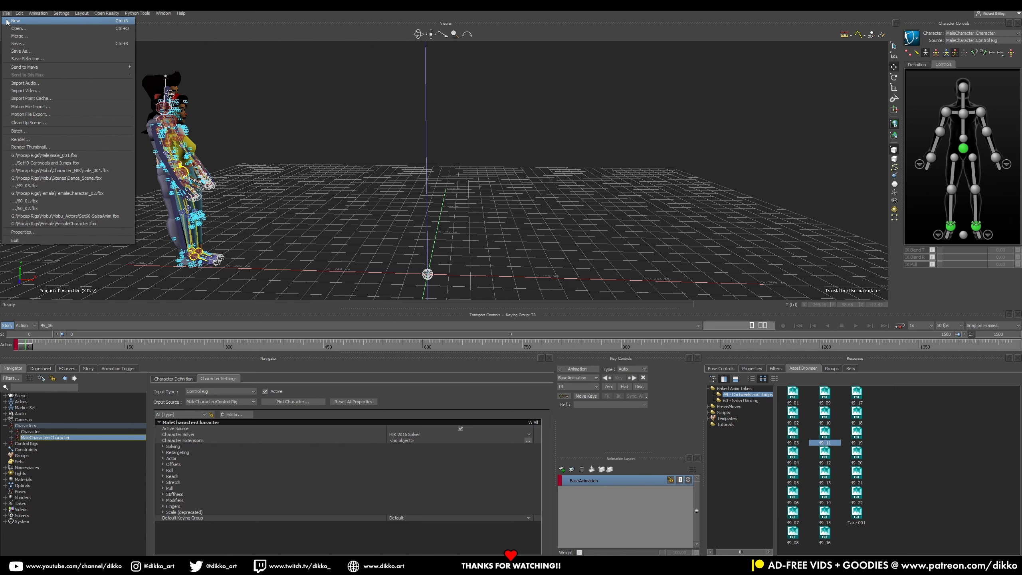
left_click(66, 178)
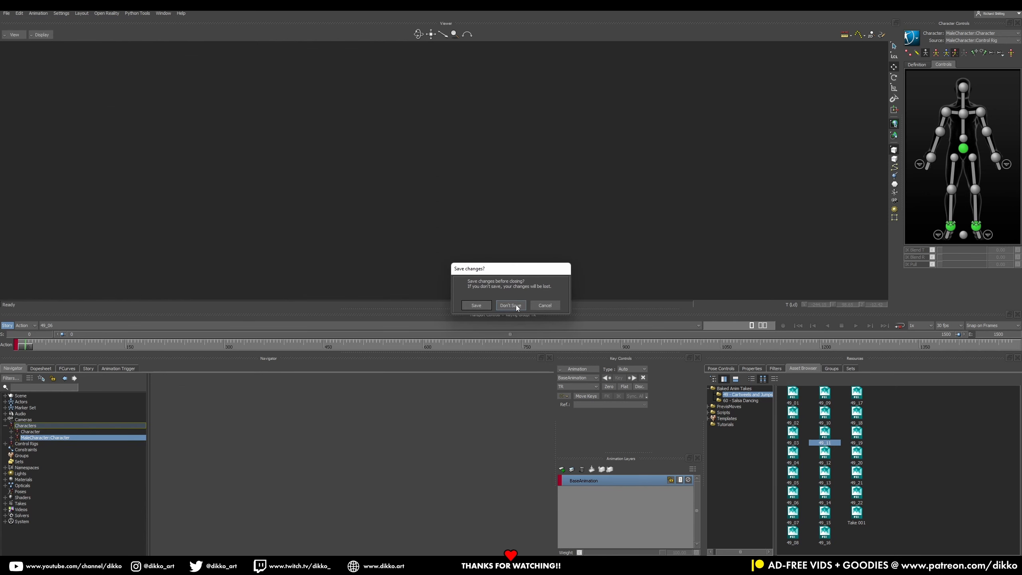
left_click(549, 306)
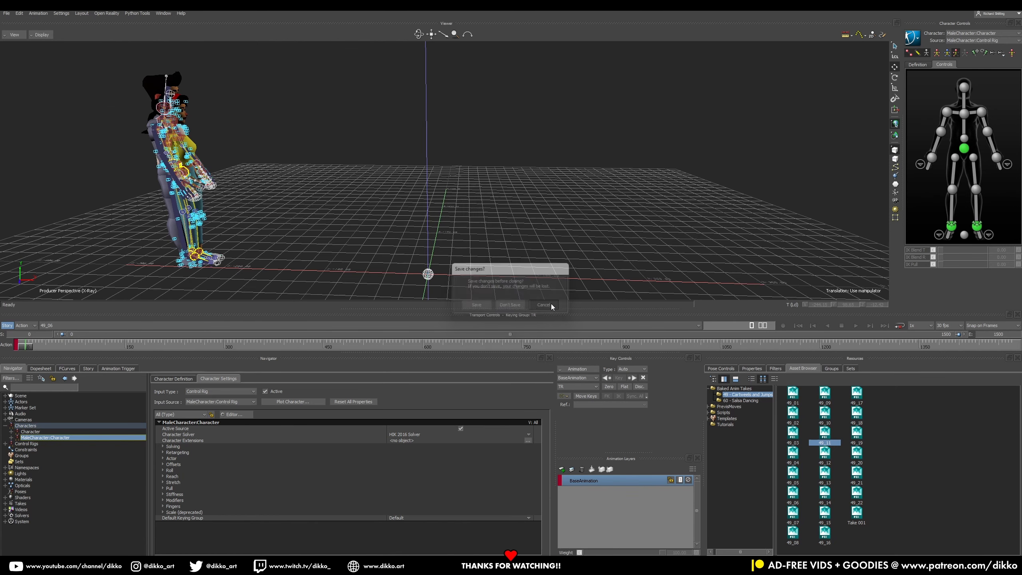
Start a selection save and browse to the Baked Anim Takes folder inside Mobu
left_click(9, 14)
left_click(27, 58)
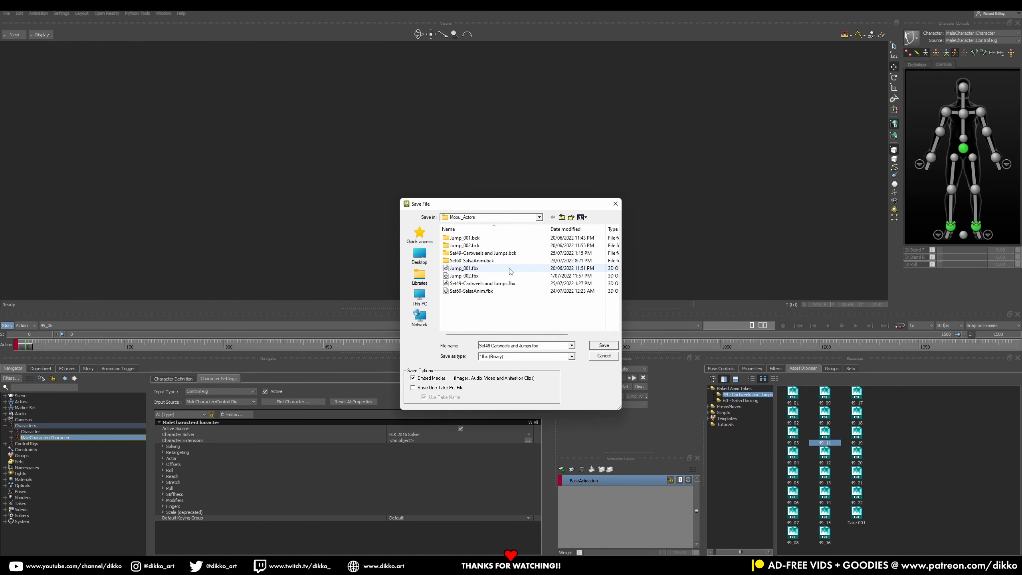
left_click(562, 218)
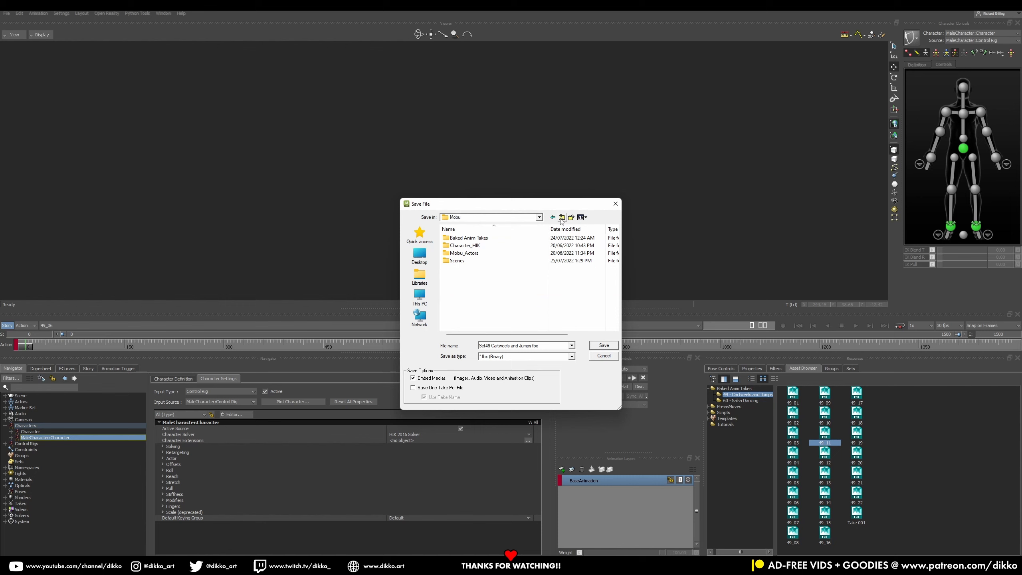
double_click(479, 238)
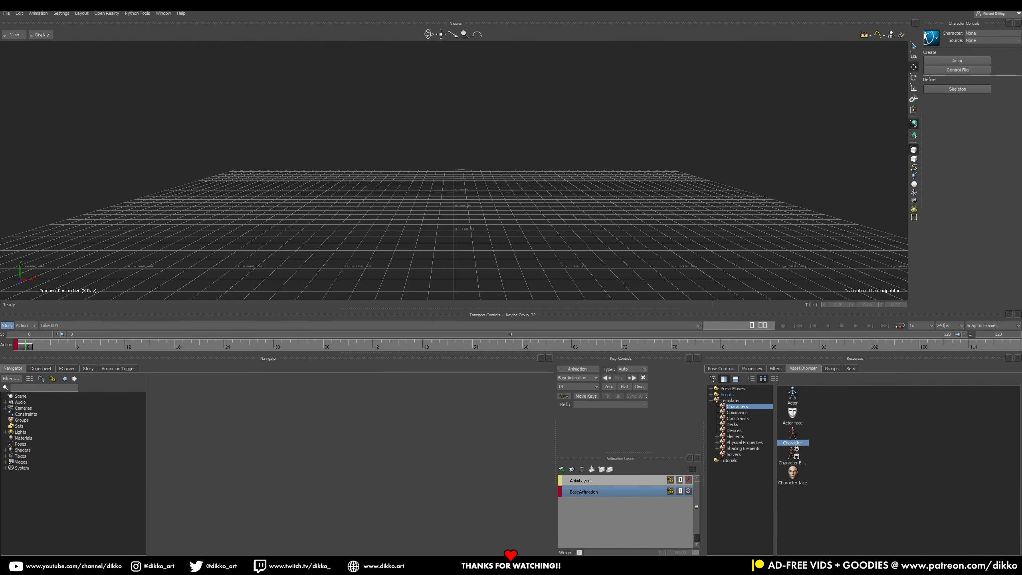
Merge male_001.fbx from the Mocap Rigs Male folder into the empty scene, keeping the default merge options
left_click(6, 13)
left_click(24, 38)
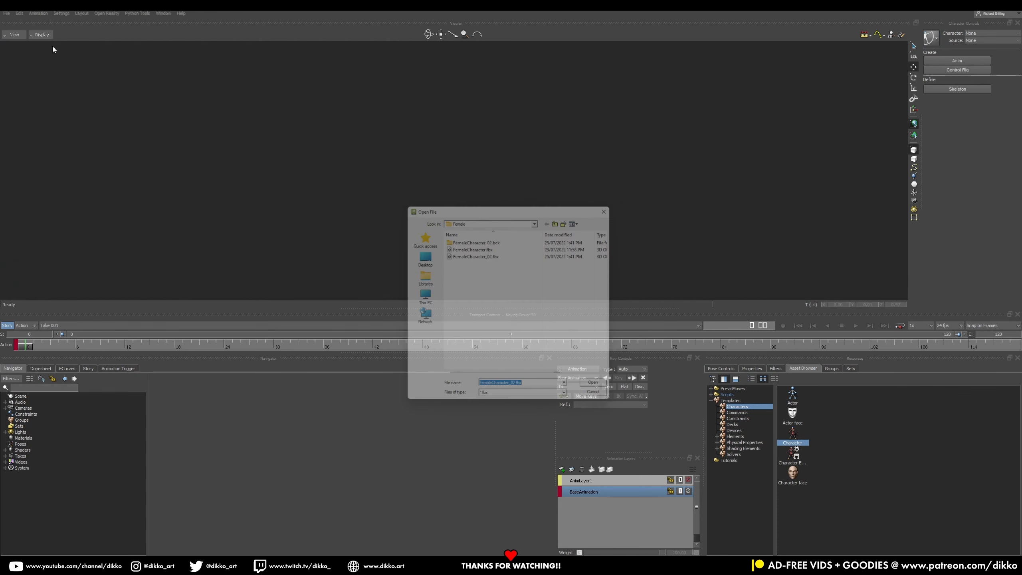
left_click(561, 218)
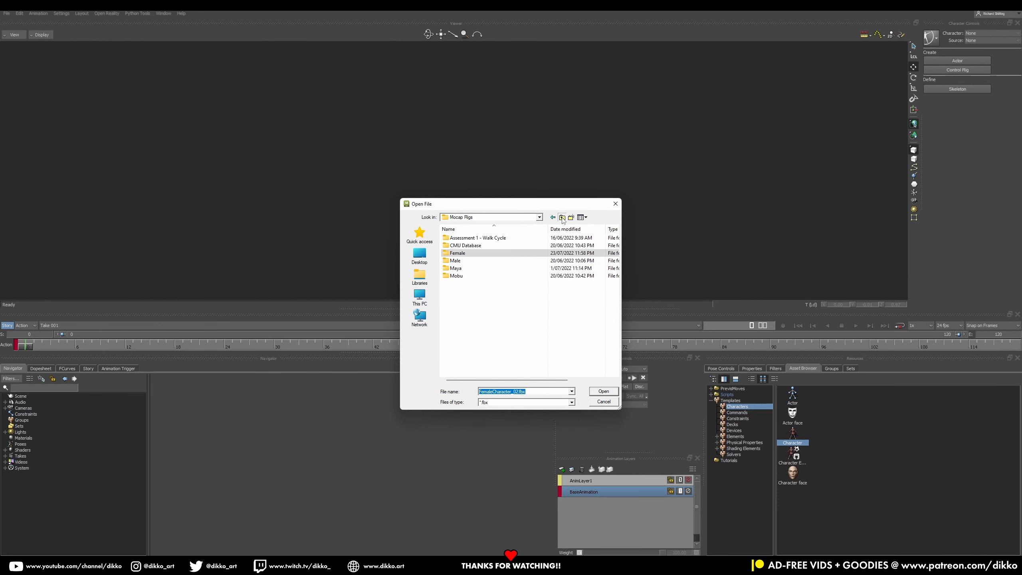
left_click(562, 218)
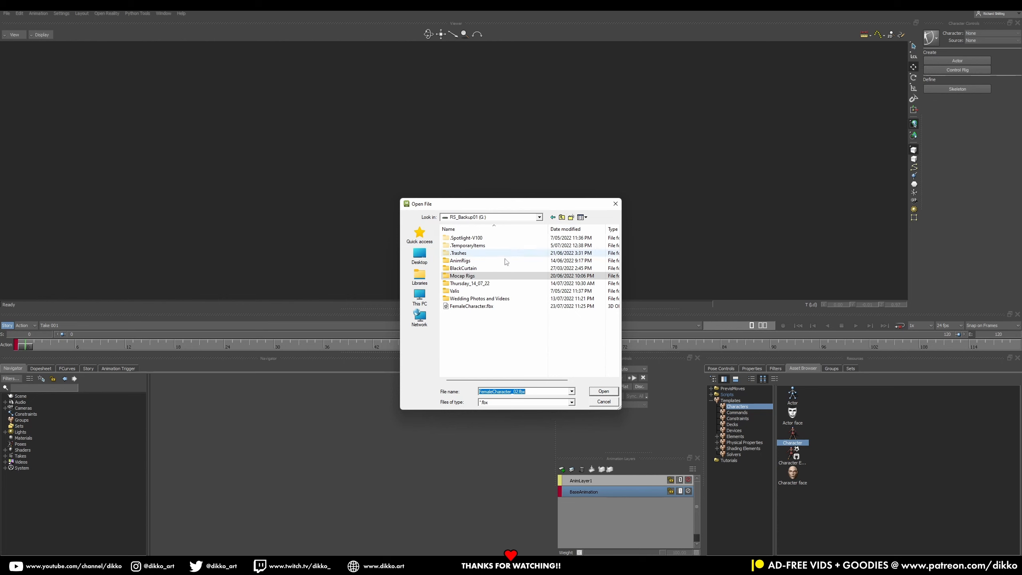
double_click(462, 276)
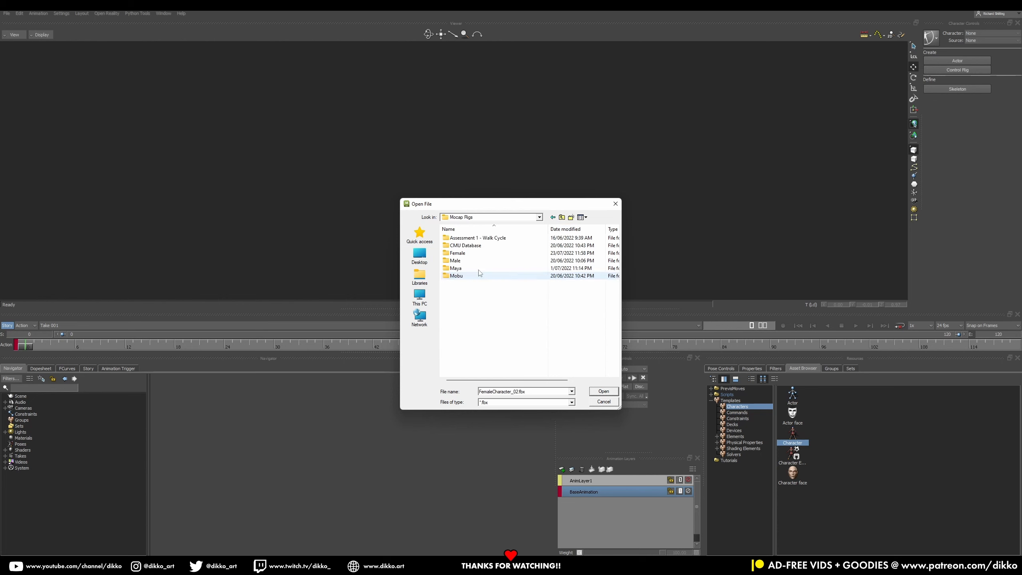
double_click(469, 260)
left_click(465, 245)
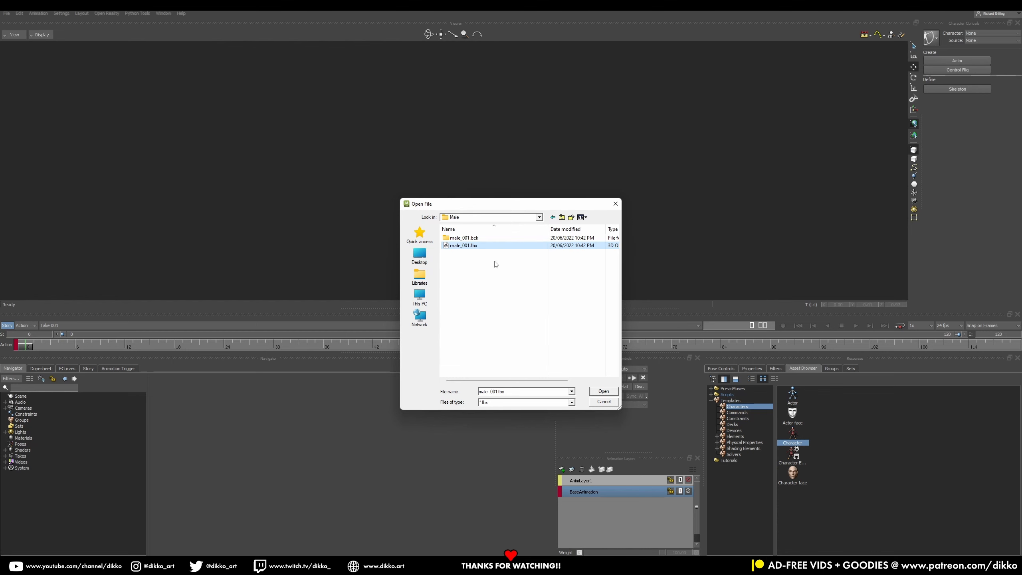
left_click(603, 391)
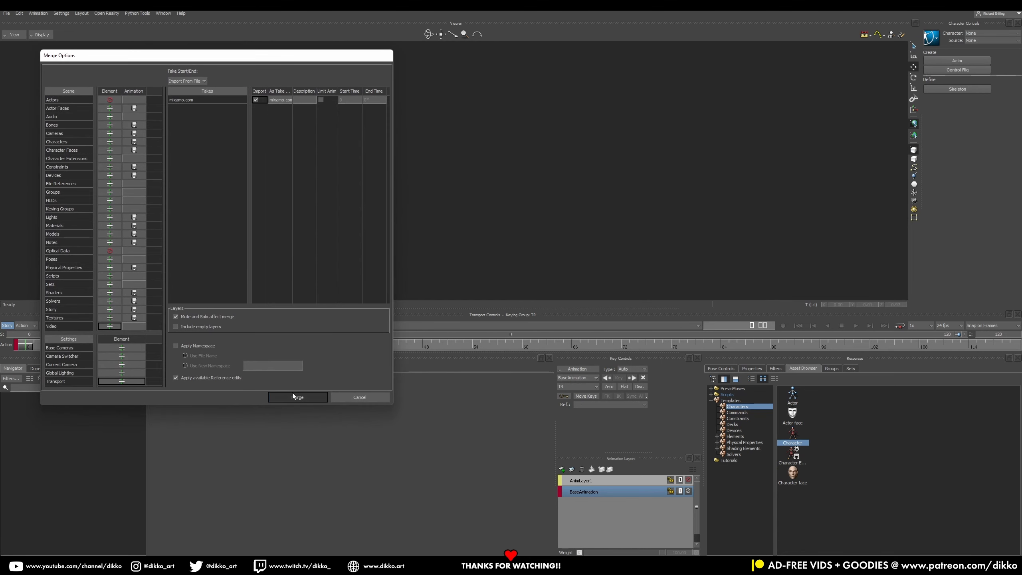
left_click(292, 393)
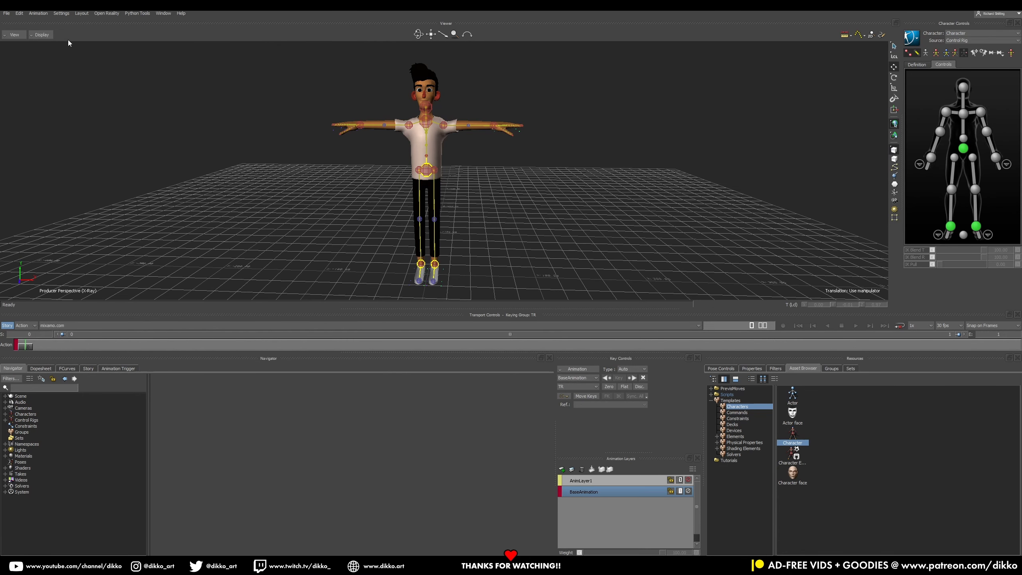
Merge FemaleCharacter_02.fbx from the Female folder into the scene without a namespace and view both characters from an angle
left_click(8, 14)
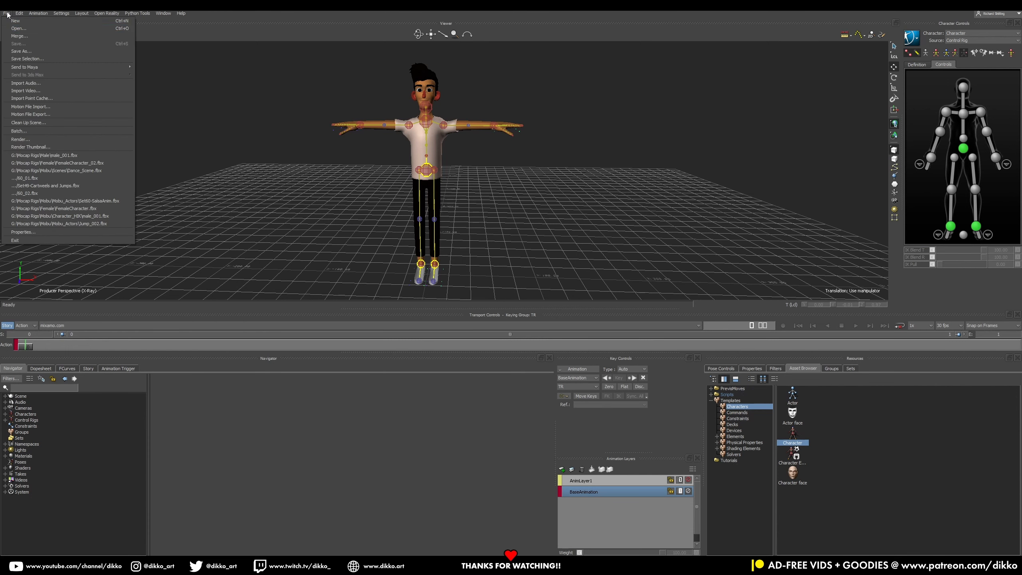
left_click(29, 43)
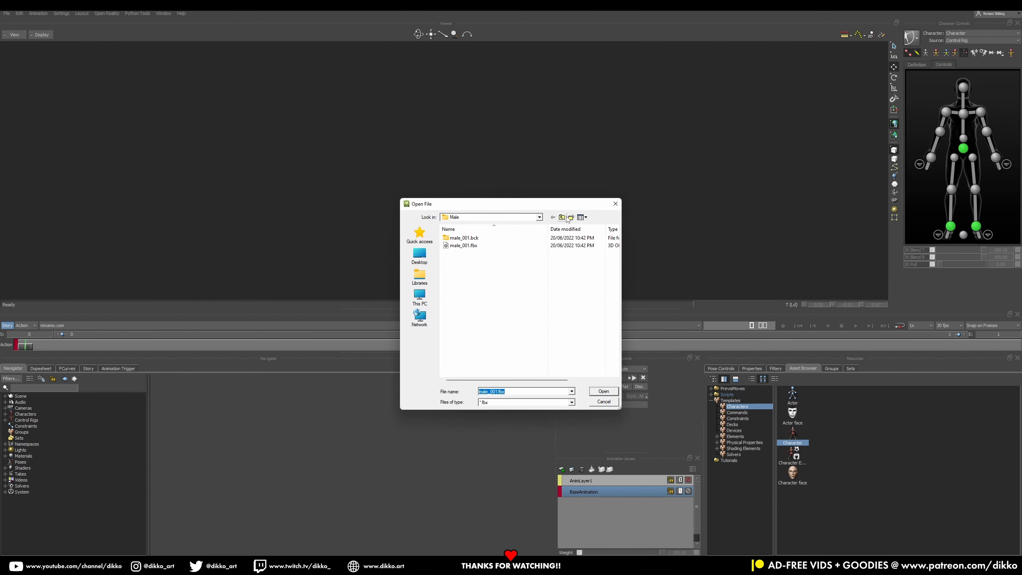
left_click(562, 217)
left_click(478, 254)
double_click(477, 254)
left_click(478, 252)
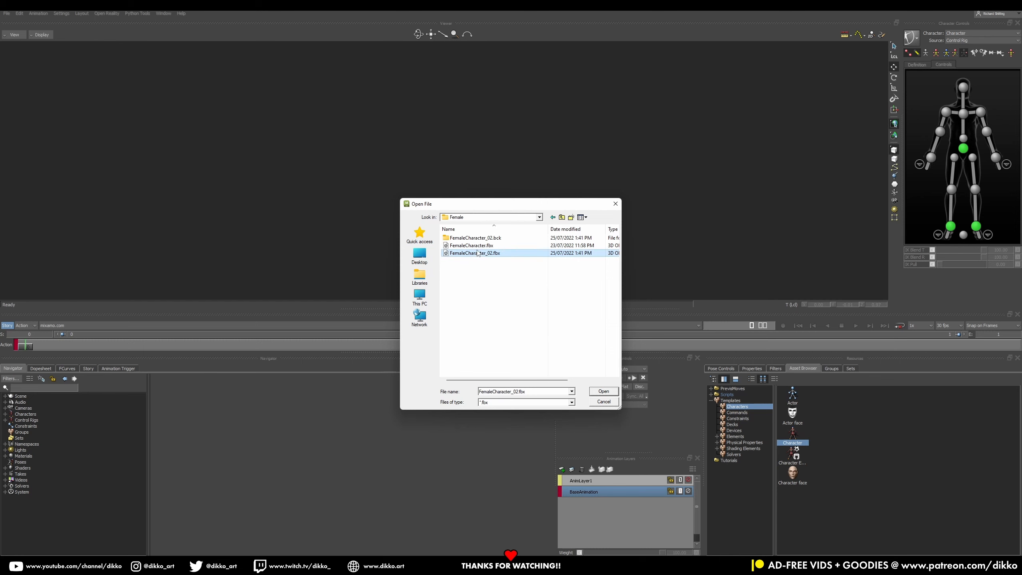
left_click(596, 391)
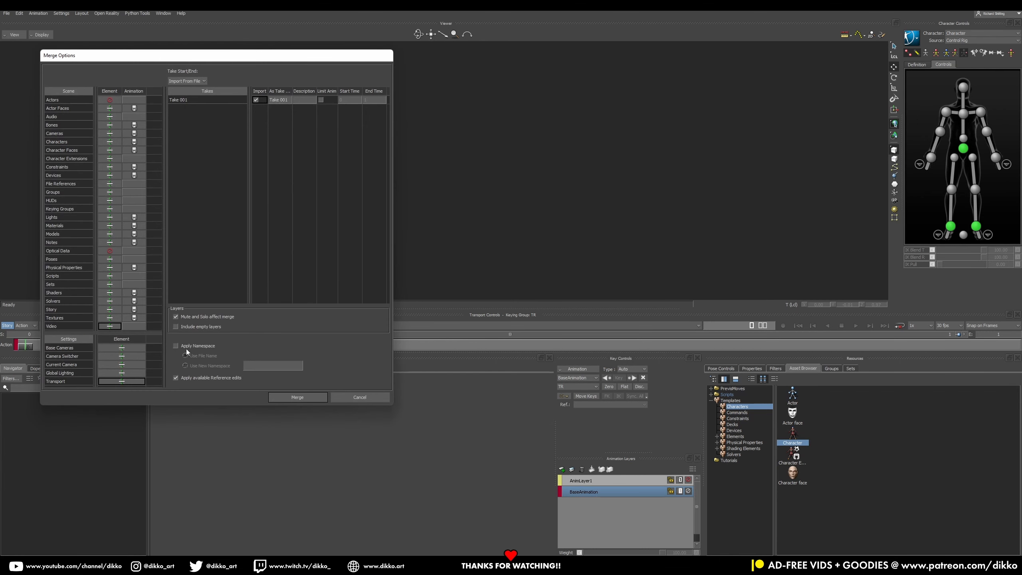
left_click(298, 397)
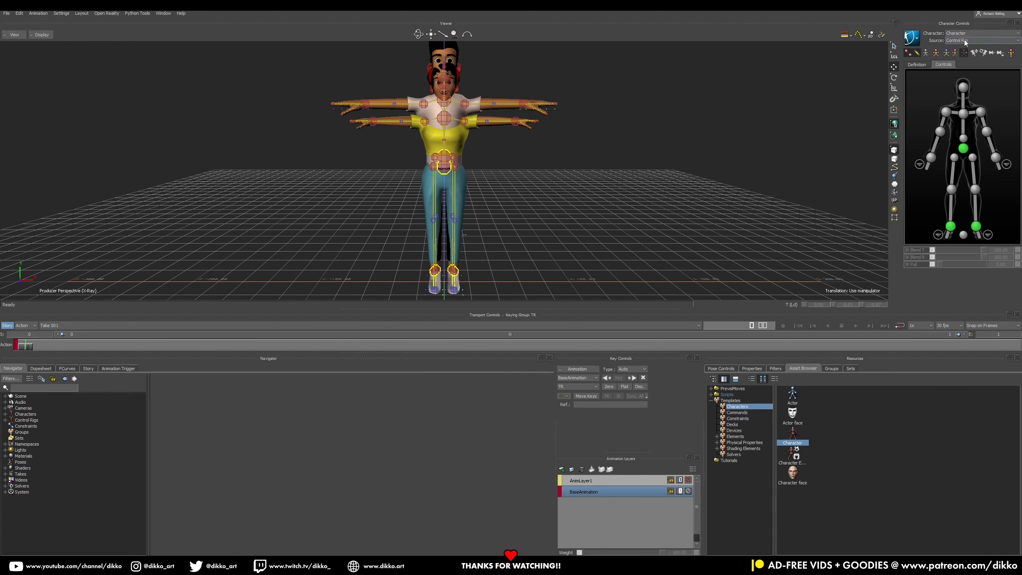
left_click(970, 32)
left_click_drag(361, 217, 290, 287, "ctrl+shift")
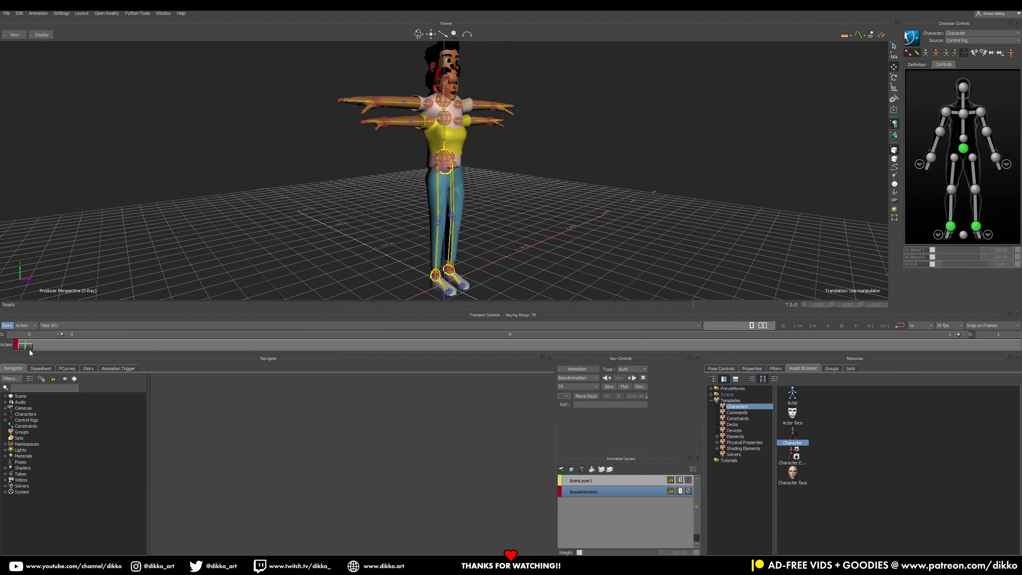
left_click_drag(427, 205, 194, 317, "ctrl+shift")
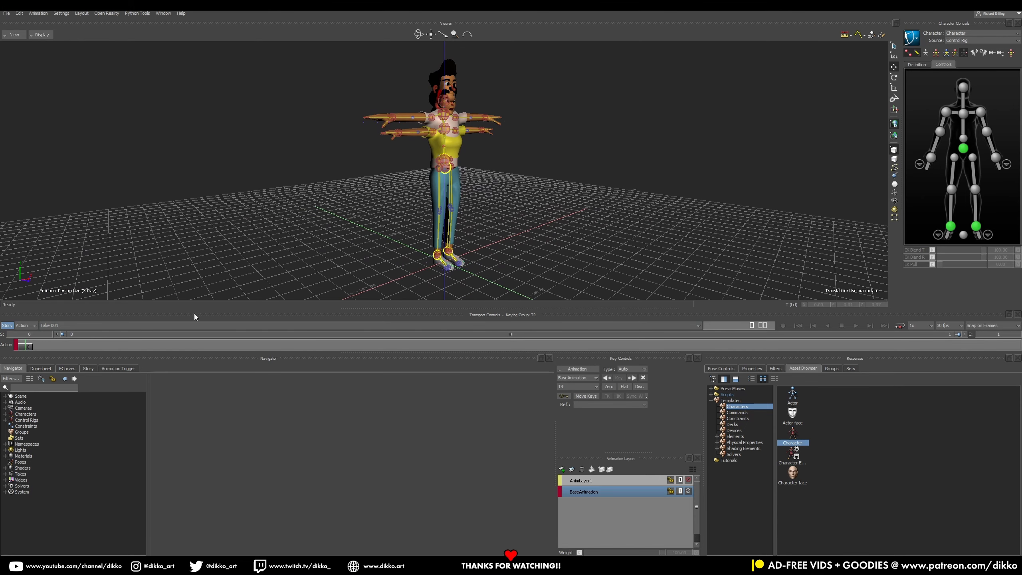
Add Mocap Rigs > Mobu > Baked Anim Takes as a favorite path in the Asset Browser and open its 60 - Salsa Dancing folder
left_click(711, 400)
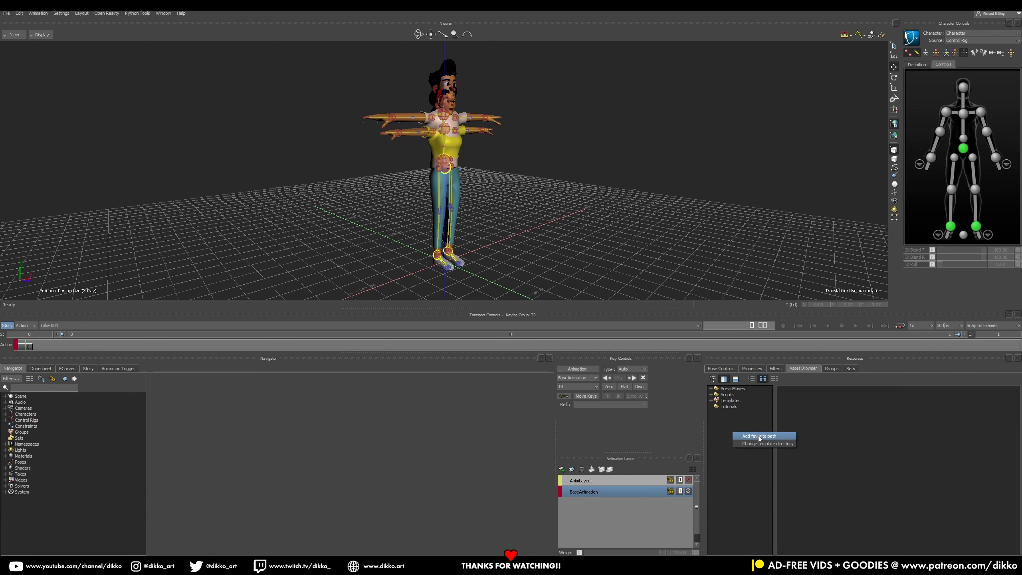
left_click(759, 435)
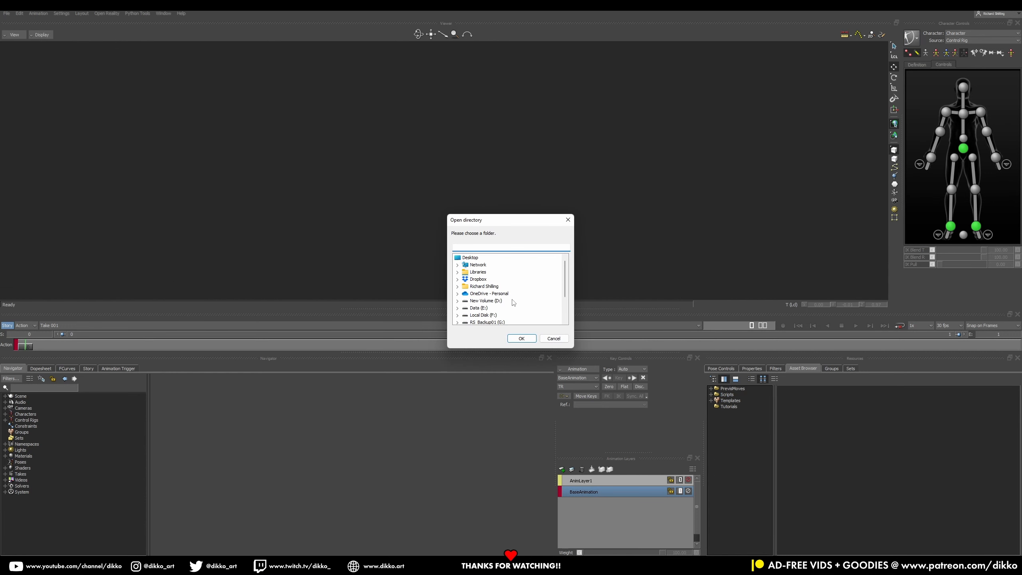
double_click(478, 322)
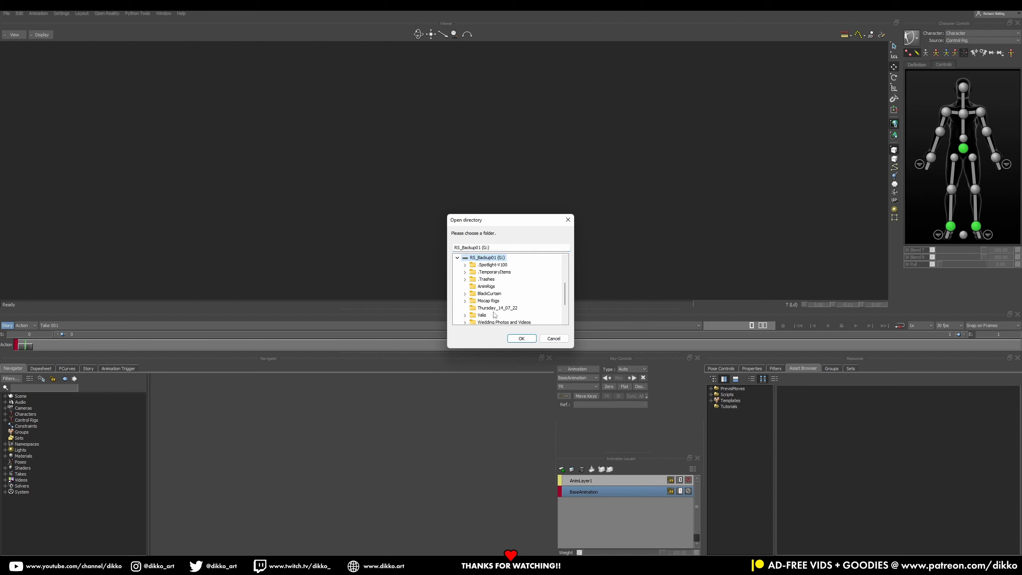
double_click(492, 301)
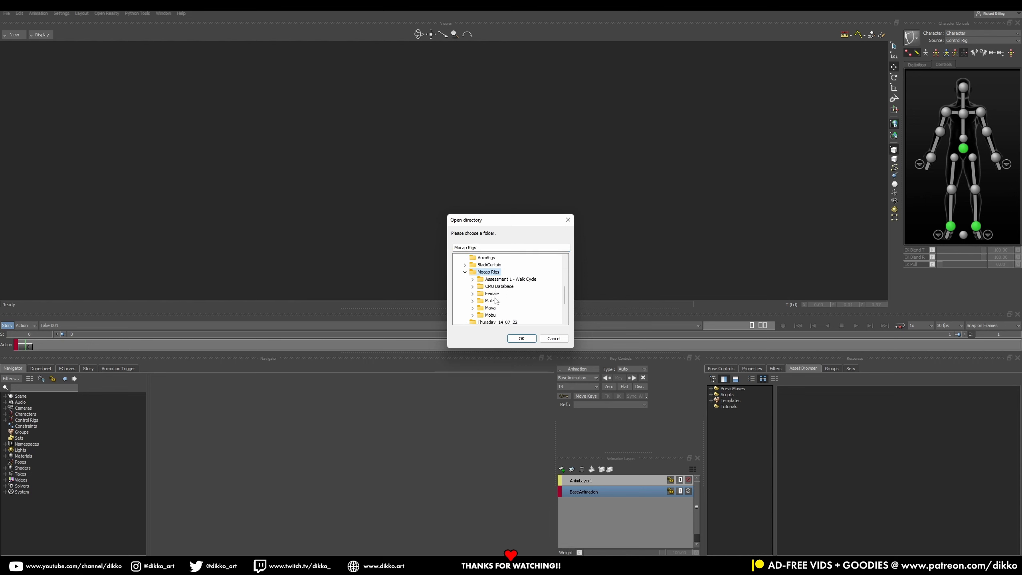
double_click(493, 315)
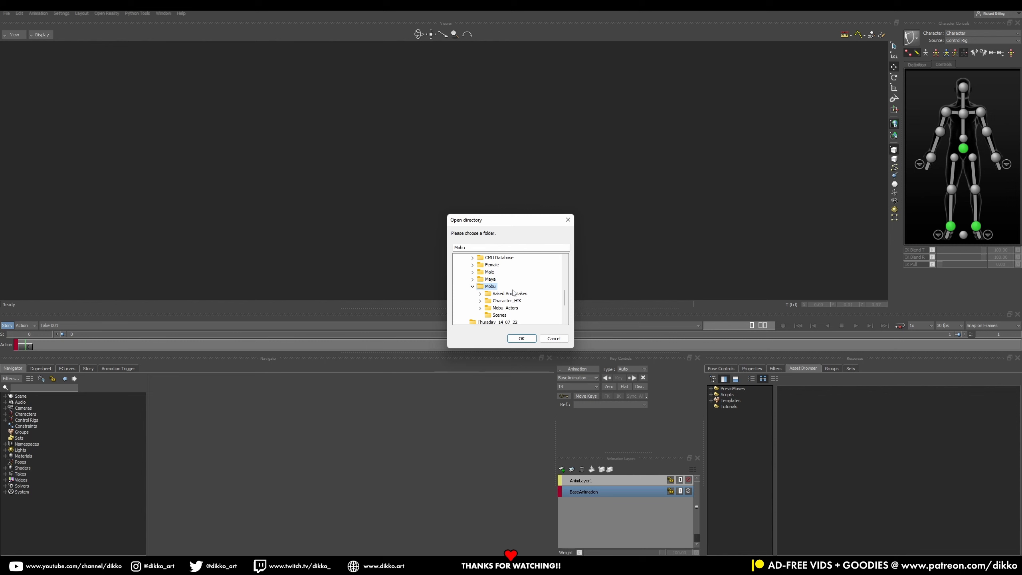
double_click(511, 295)
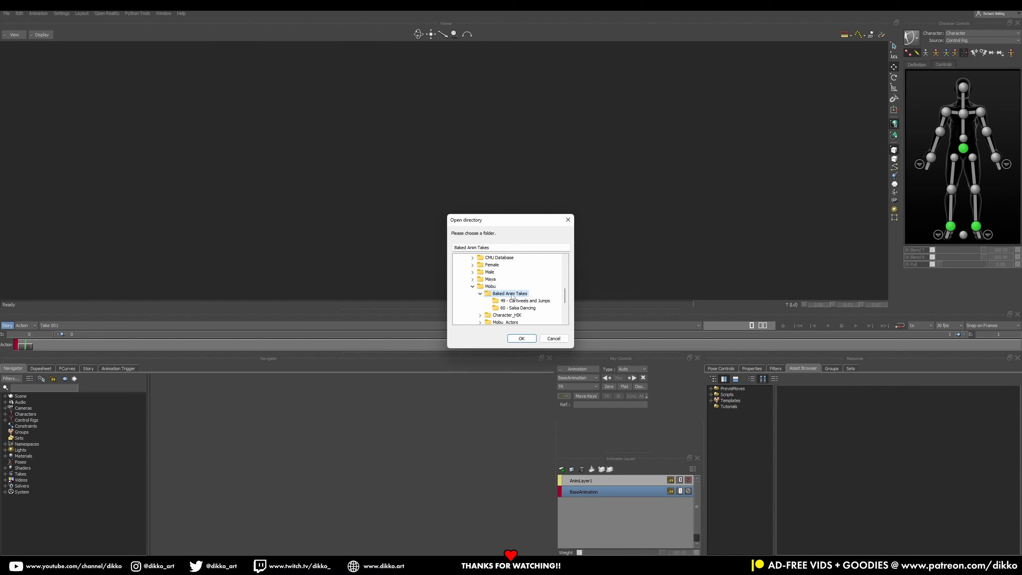
left_click(520, 338)
left_click(711, 388)
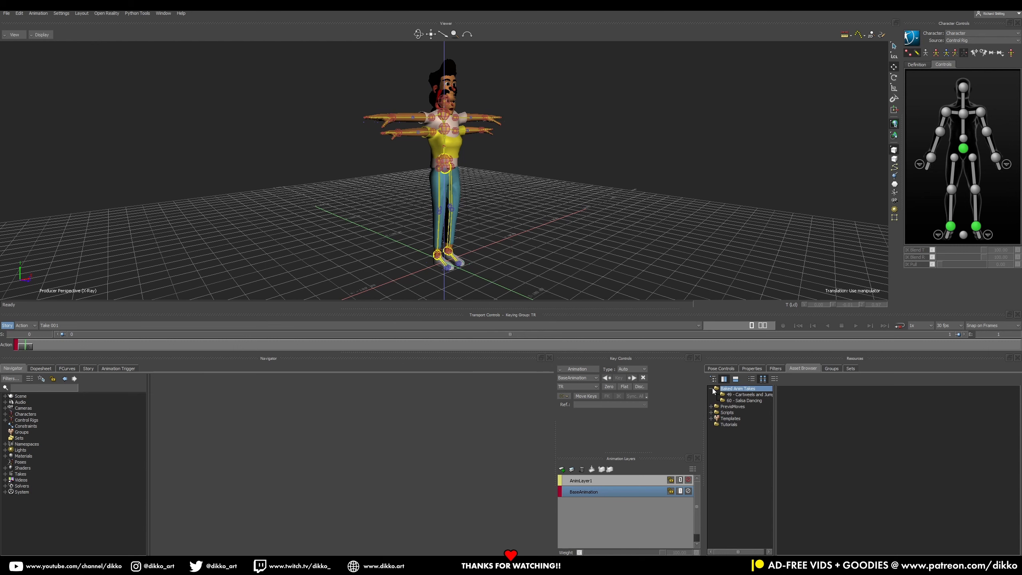
left_click(740, 400)
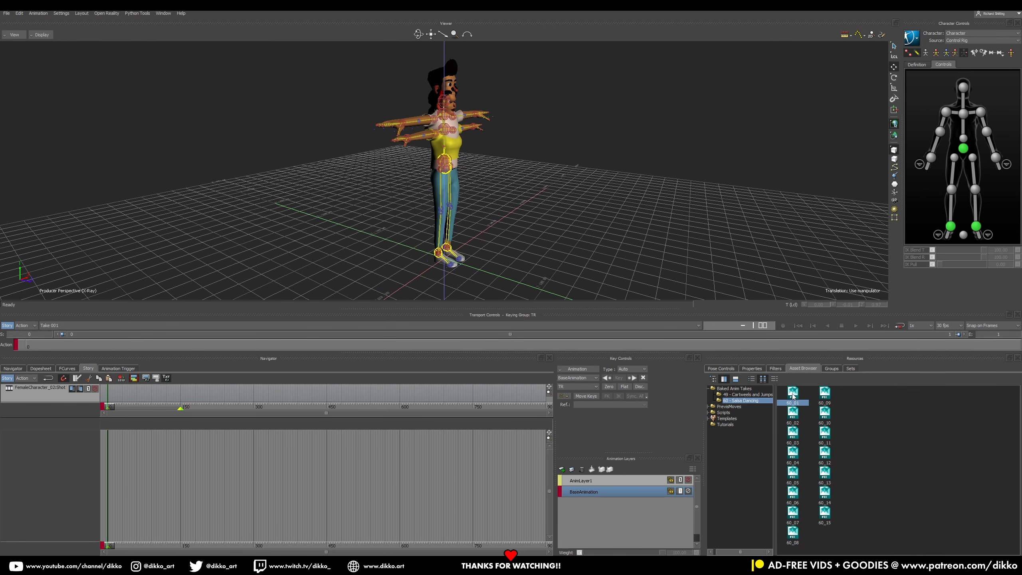
Insert the 60_01 animation from 60 - Salsa Dancing at the start of the Story as a character track for Character
left_click_drag(794, 396, 789, 401)
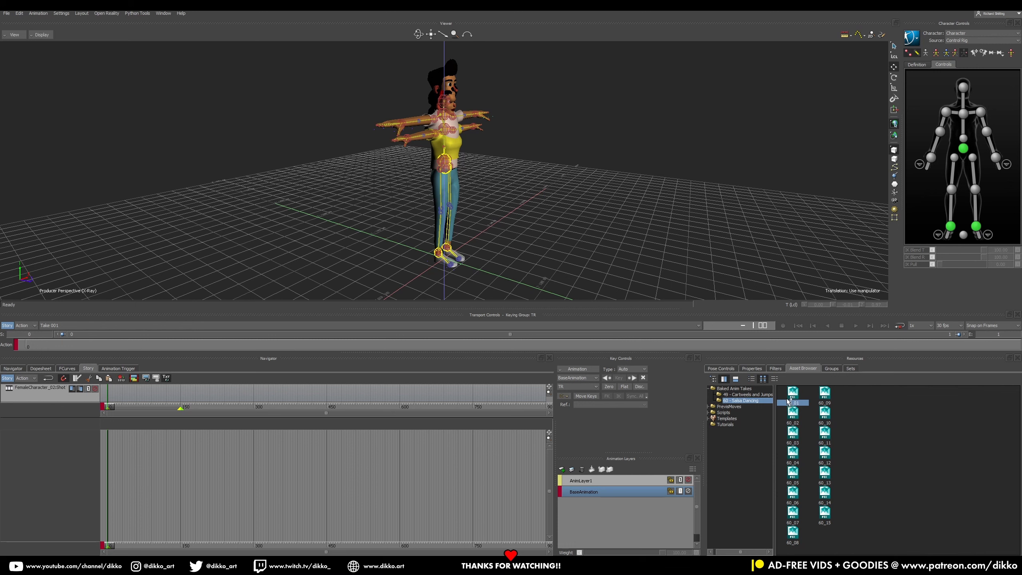
left_click(754, 395)
left_click(742, 400)
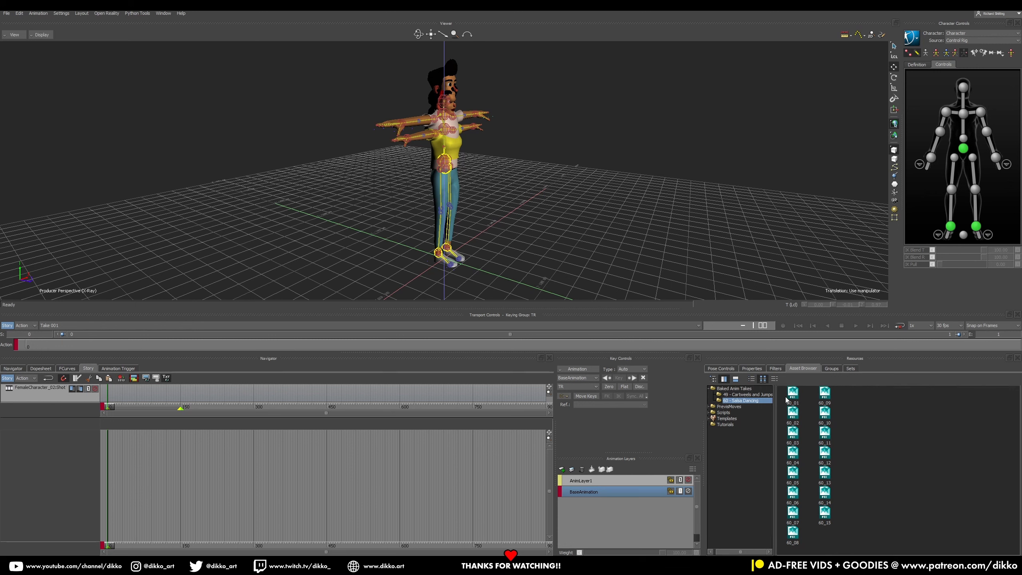
left_click_drag(794, 395, 319, 429)
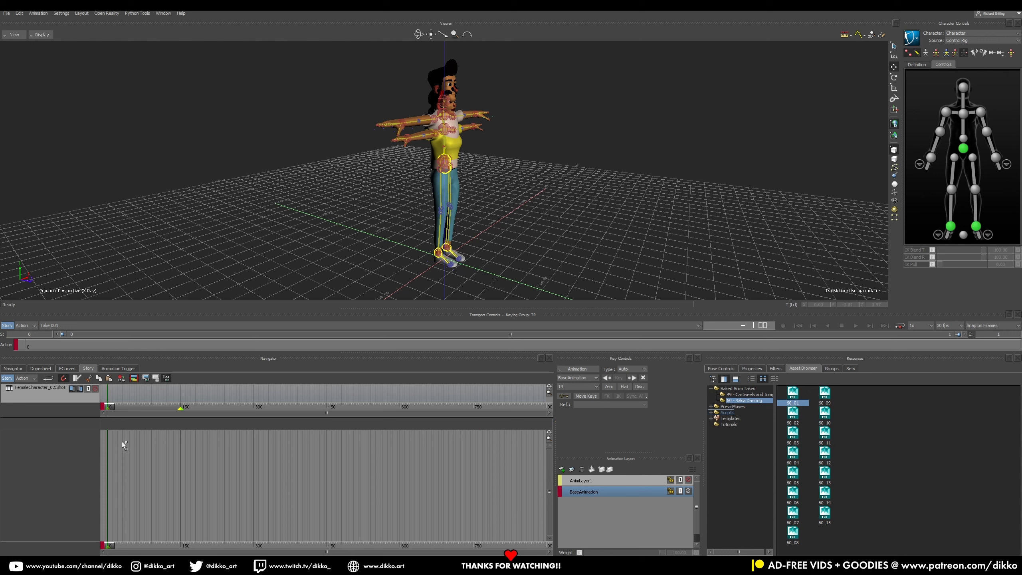
mouse_move(115, 444)
left_mouse_down()
mouse_move(107, 425)
mouse_move(108, 436)
left_mouse_up()
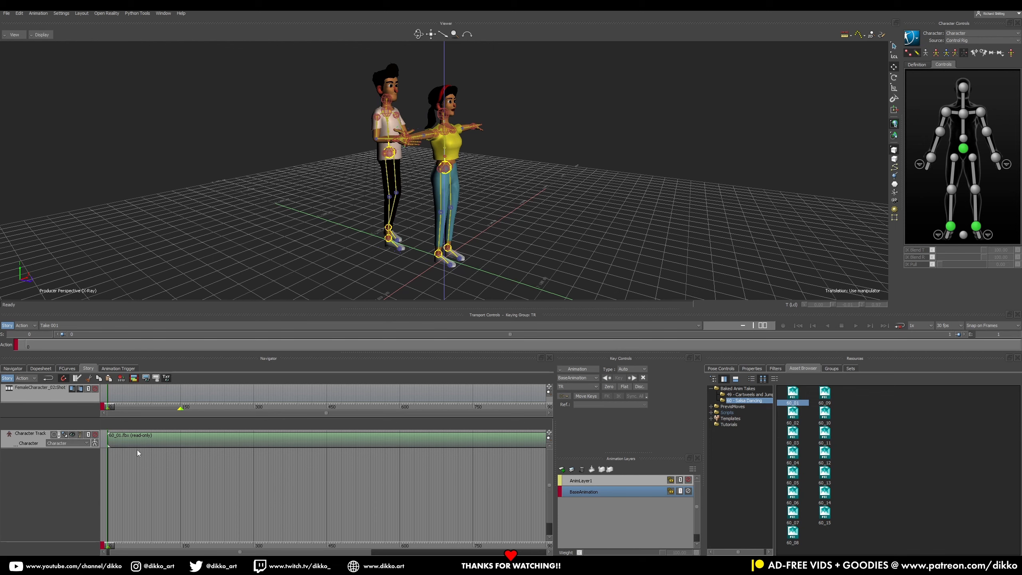
left_click_drag(116, 543, 107, 509)
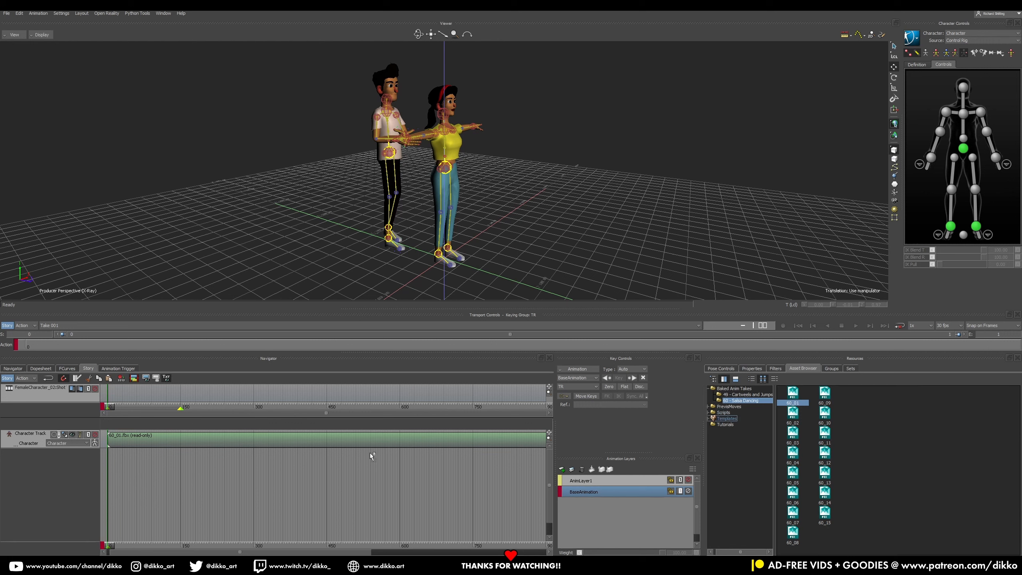
Place a second 60_01 clip at the start of another character track and assign that track to the female character
left_click_drag(105, 470, 109, 463)
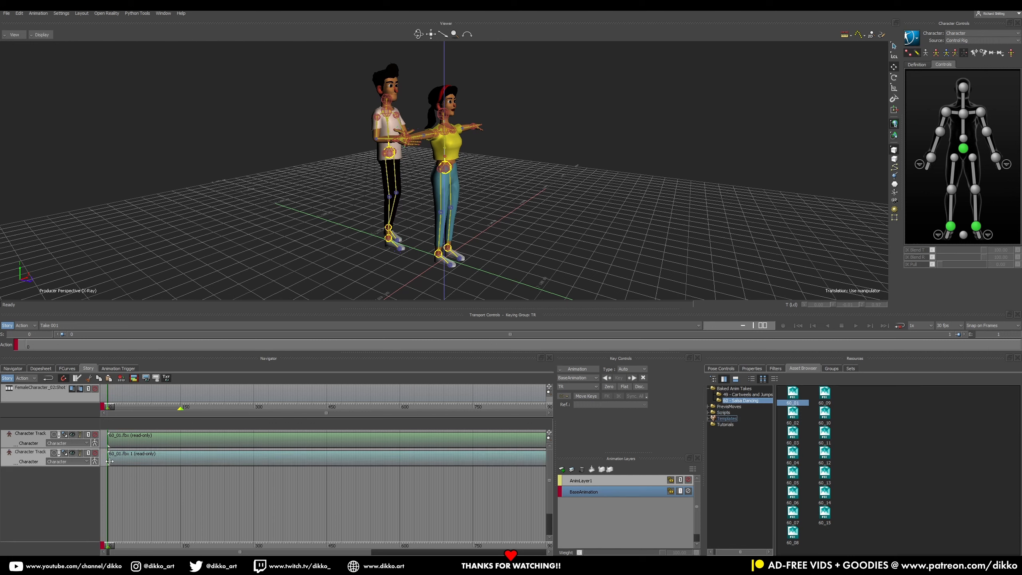
mouse_move(111, 544)
left_mouse_down()
mouse_move(194, 538)
mouse_move(108, 550)
left_mouse_up()
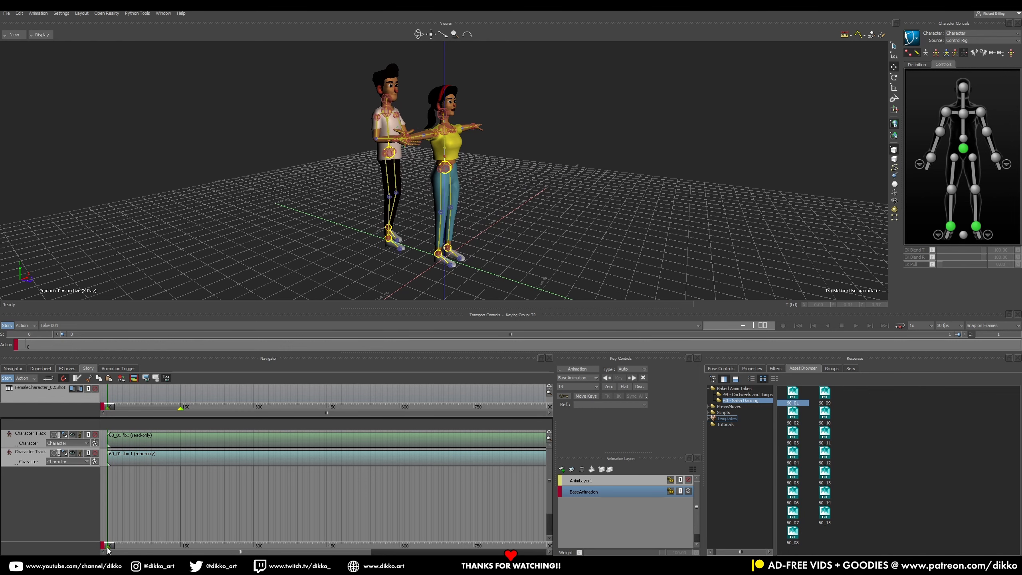
left_click(63, 462)
left_click(61, 479)
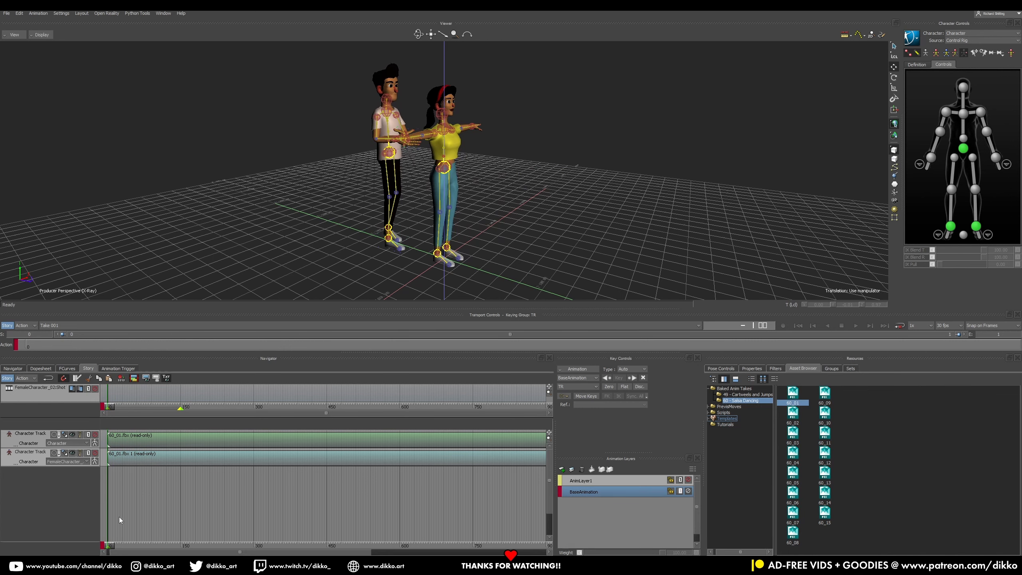
left_click_drag(112, 546, 103, 516)
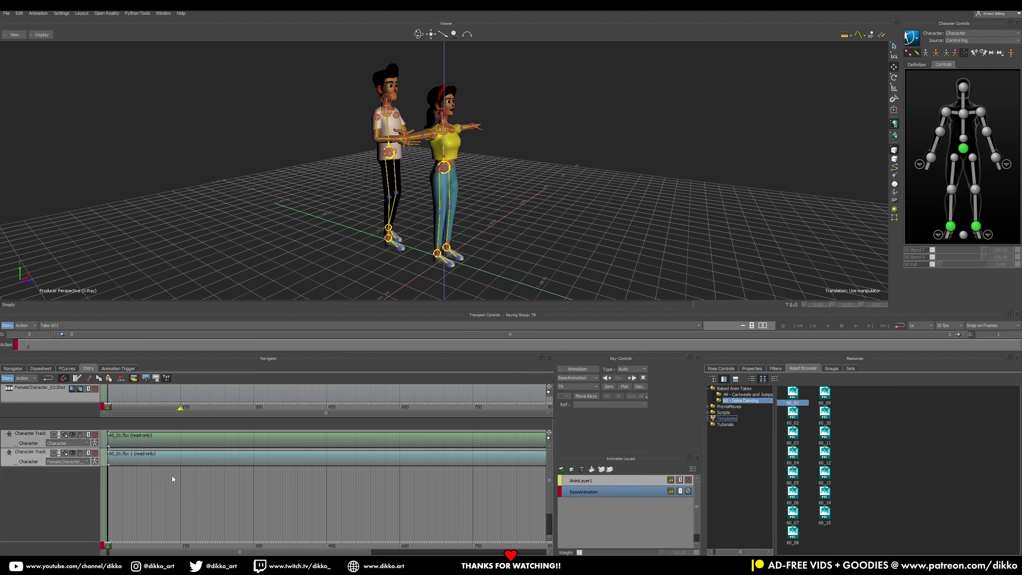
Change the character used by the second 60_01 clip to Character 1
right_click(150, 455)
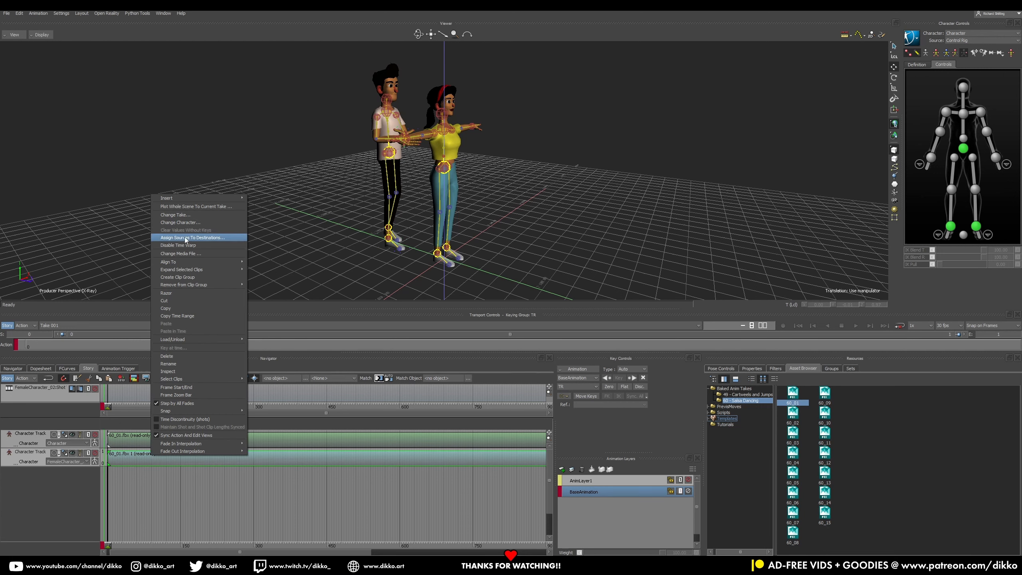
left_click(213, 222)
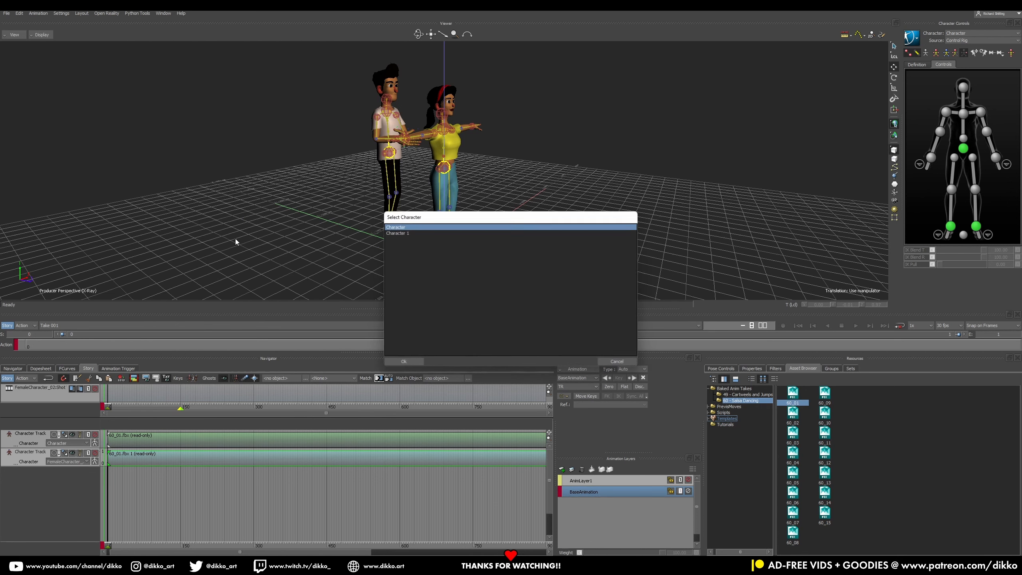
left_click(402, 233)
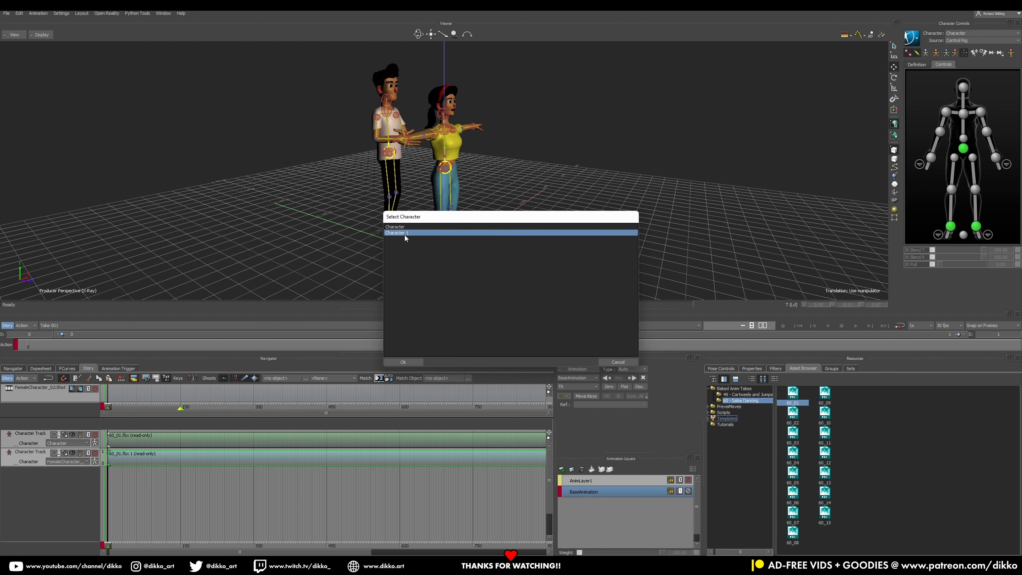
left_click(410, 362)
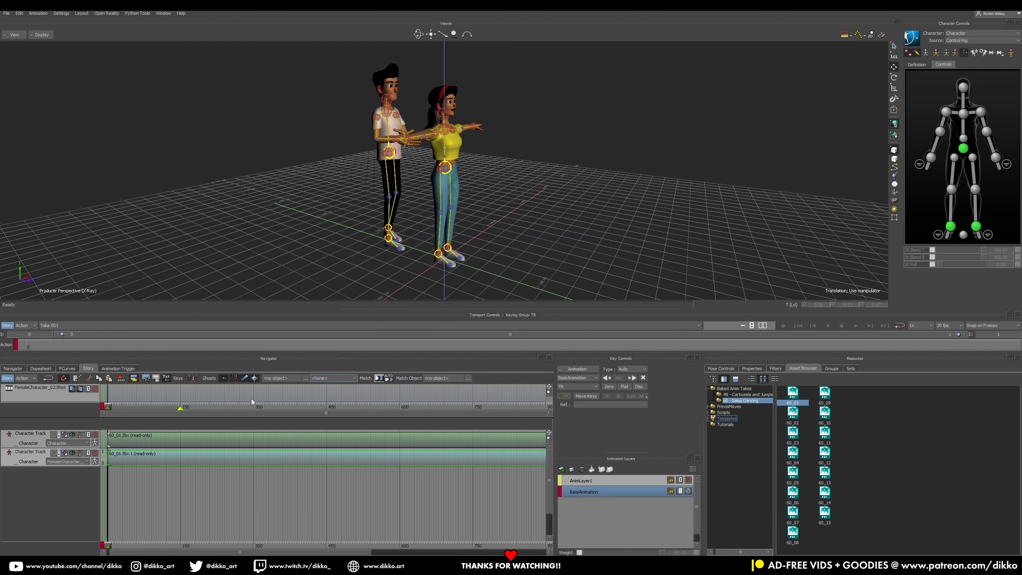
Switch the second character track to Character and back to FemaleCharacter_02:Character to refresh its assignment
left_click(75, 462)
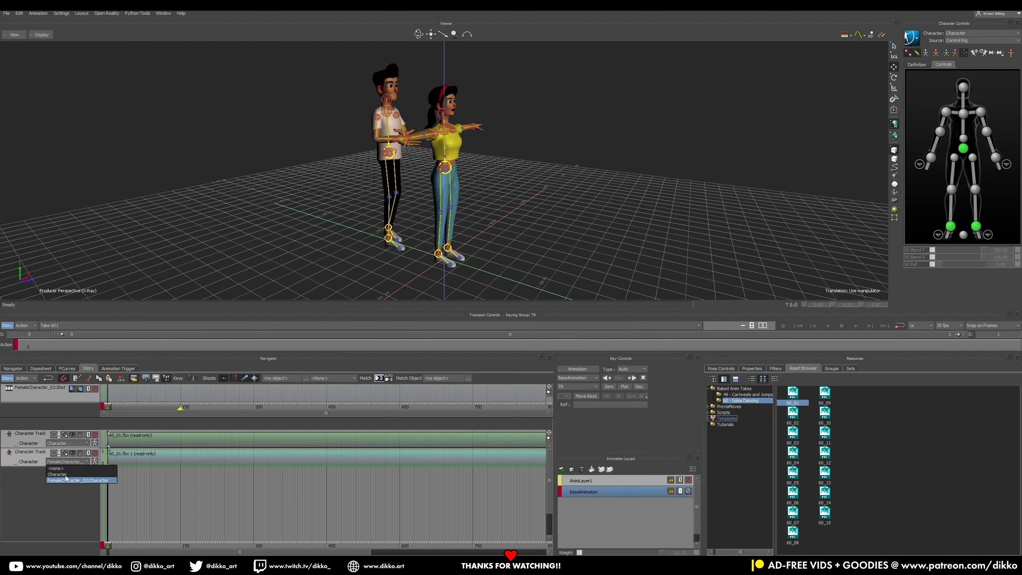
left_click(66, 476)
left_click(68, 461)
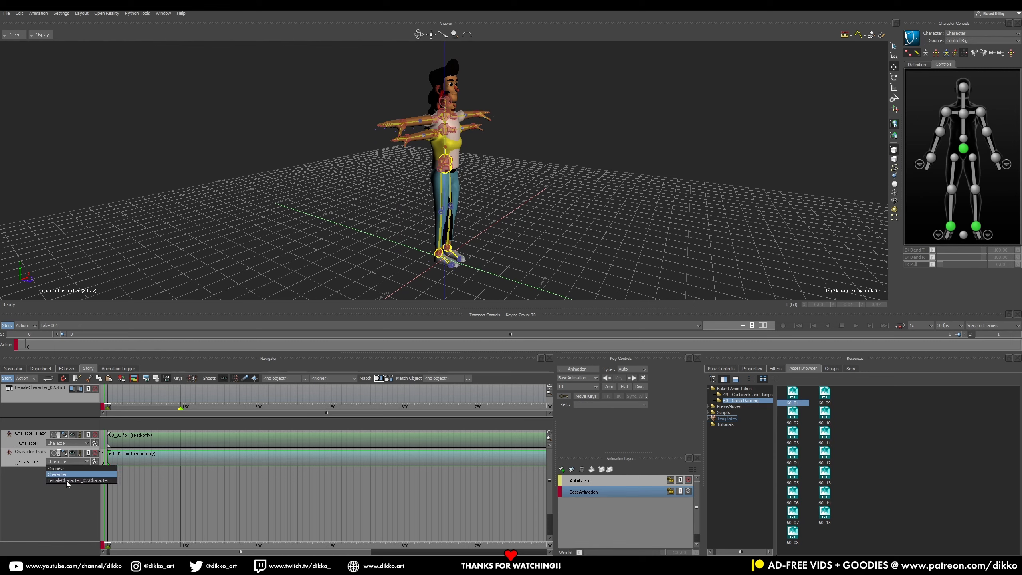
left_click(66, 481)
Scrub through the 60_01 clips to preview both characters dancing together
scroll(463, 225, "down", 5)
left_click_drag(469, 228, 498, 241, "ctrl+shift")
left_click_drag(108, 546, 512, 478)
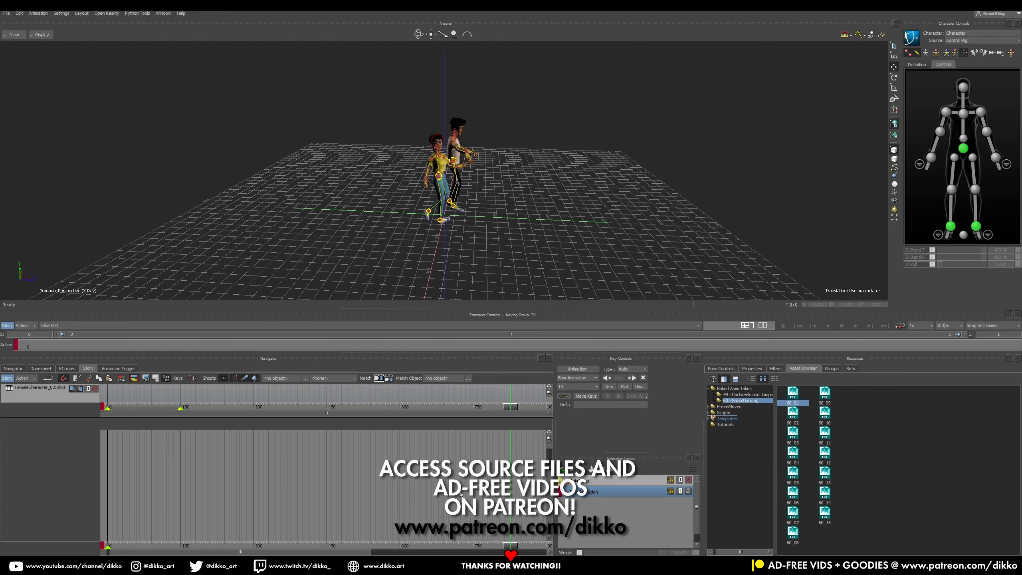
Select both 60_01 clips and shift them together so they start at about frame 478
left_click_drag(349, 552, 397, 552)
left_click_drag(407, 510, 48, 514, "ctrl")
left_click_drag(451, 492, 189, 503, "shift")
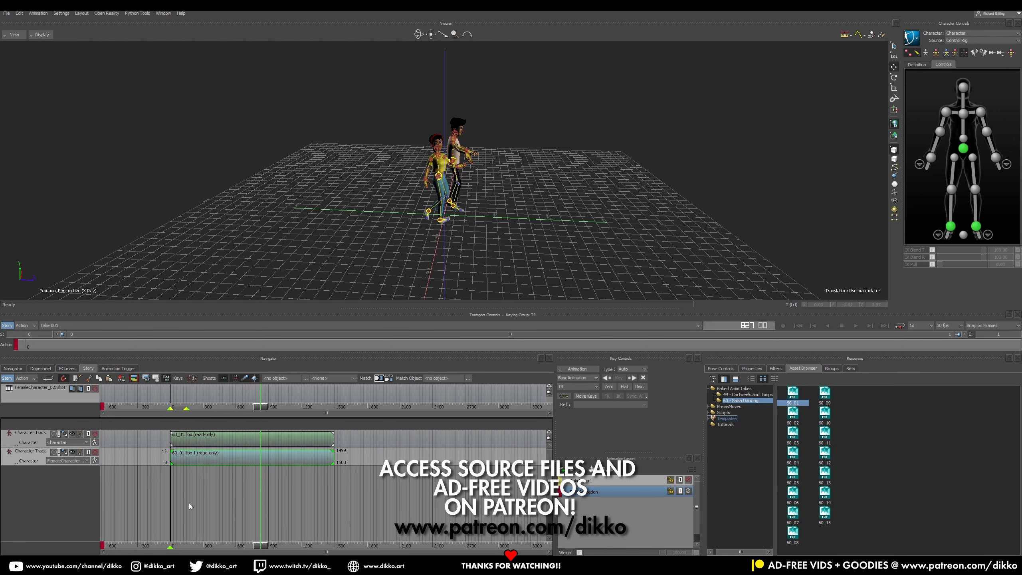
left_click(306, 495)
left_click_drag(337, 492, 234, 439)
left_click_drag(288, 538, 224, 487)
left_click_drag(266, 439, 291, 445)
Save the scene as Dance_Scene.fbx in Mocap Rigs > Mobu > Scenes, overwriting the existing file and keeping the default save options
key("ctrl+s")
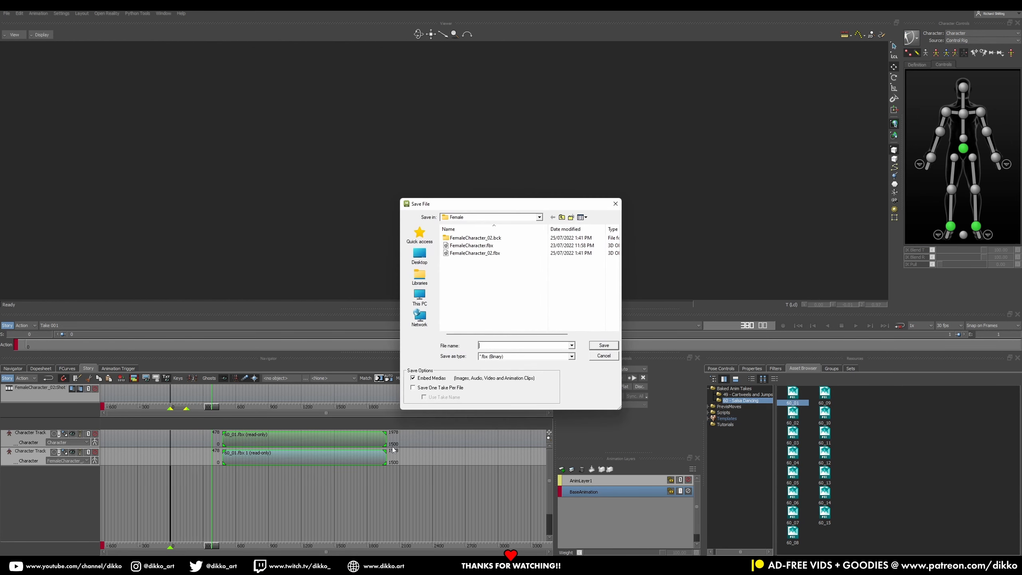
left_click(562, 218)
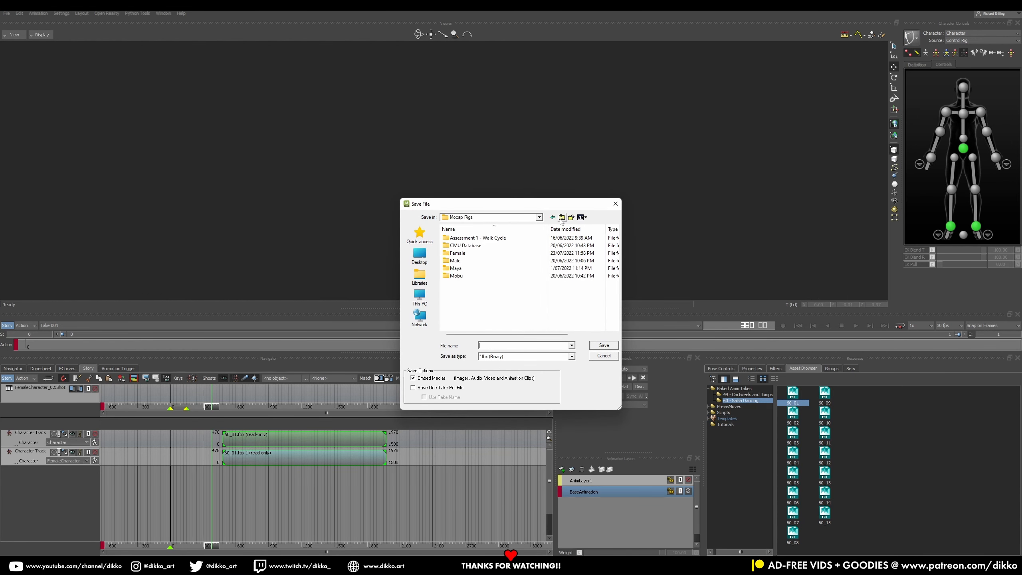
double_click(505, 264)
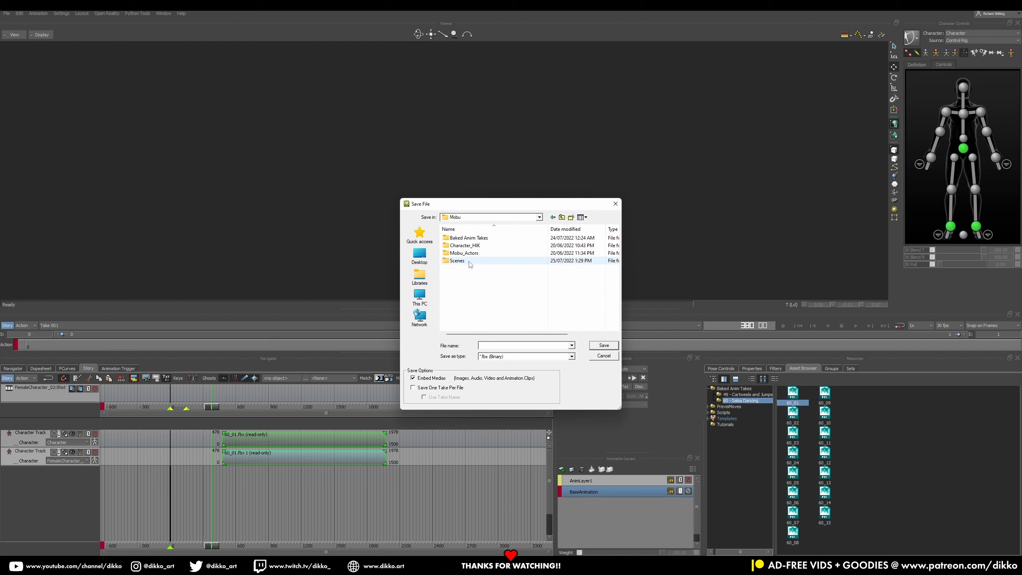
double_click(470, 261)
left_click(463, 237)
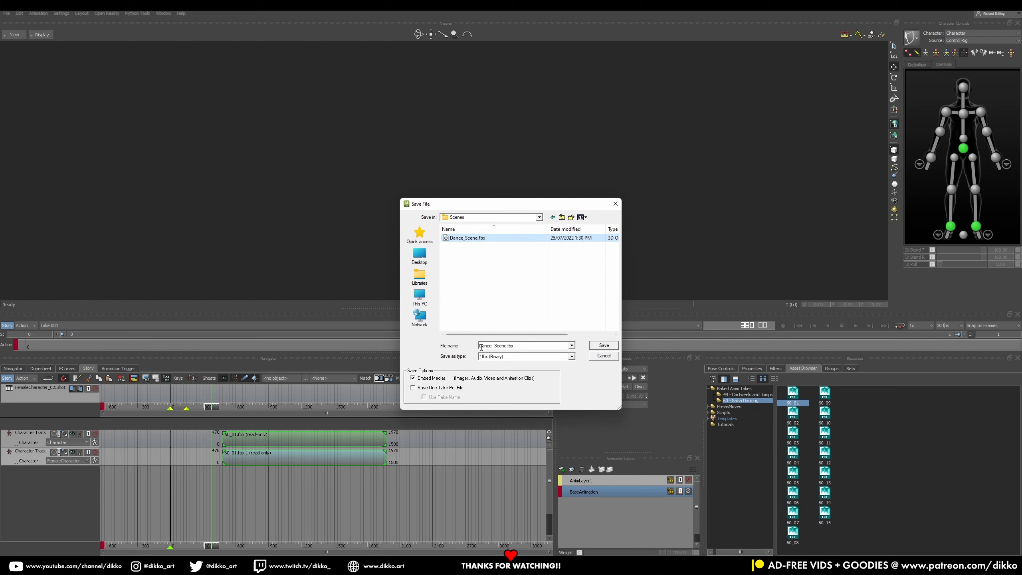
left_click(597, 346)
left_click(487, 300)
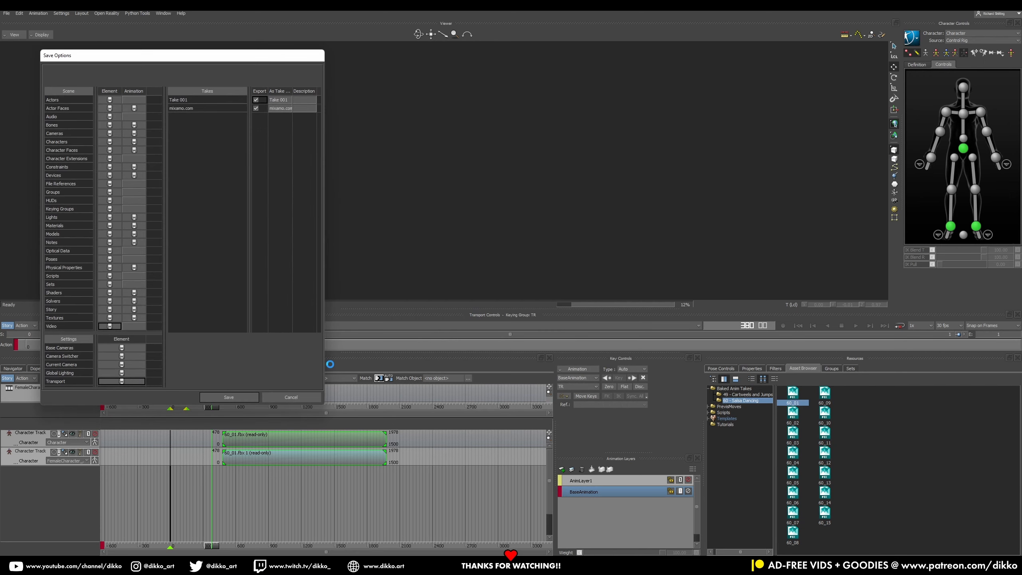
left_click(244, 396)
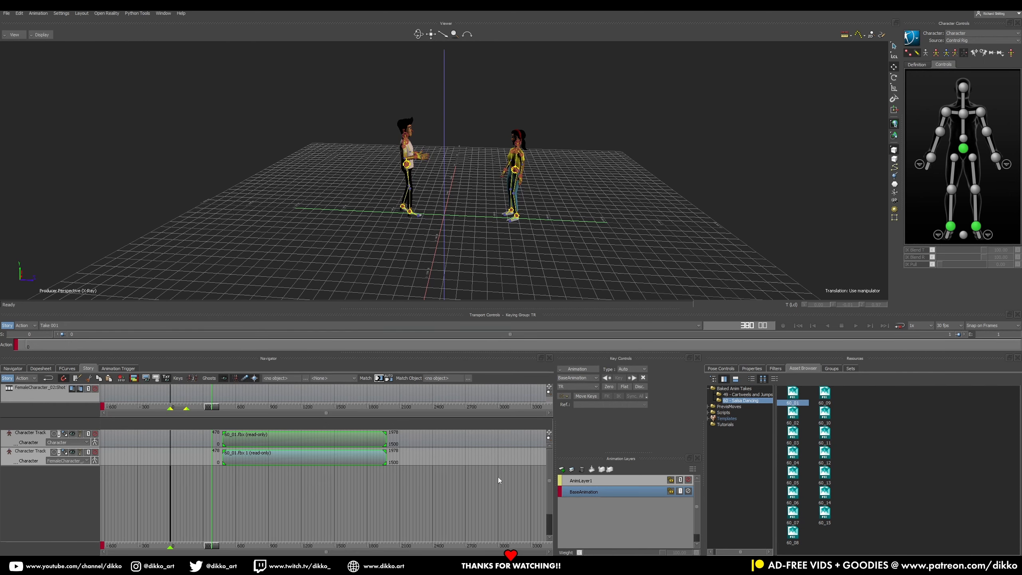
Insert the 49_03 animation from the 49 - Cartwheels and Jumps folder before the 60_01 clip on the male character's track
left_click(748, 395)
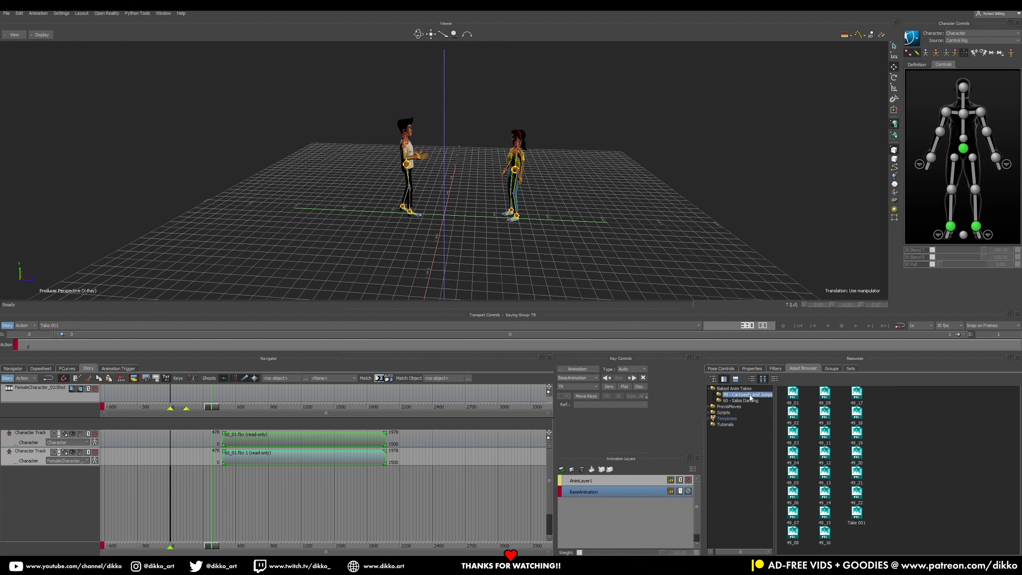
left_click(793, 443)
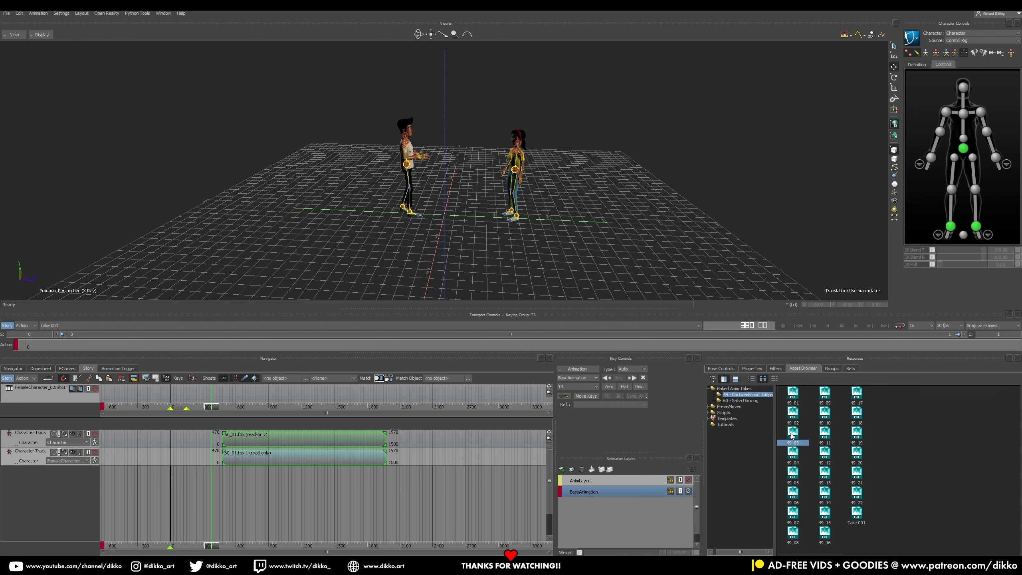
left_click_drag(179, 439, 178, 439)
mouse_move(213, 544)
left_mouse_down()
mouse_move(200, 543)
mouse_move(228, 539)
mouse_move(208, 543)
left_mouse_up()
left_click(203, 442)
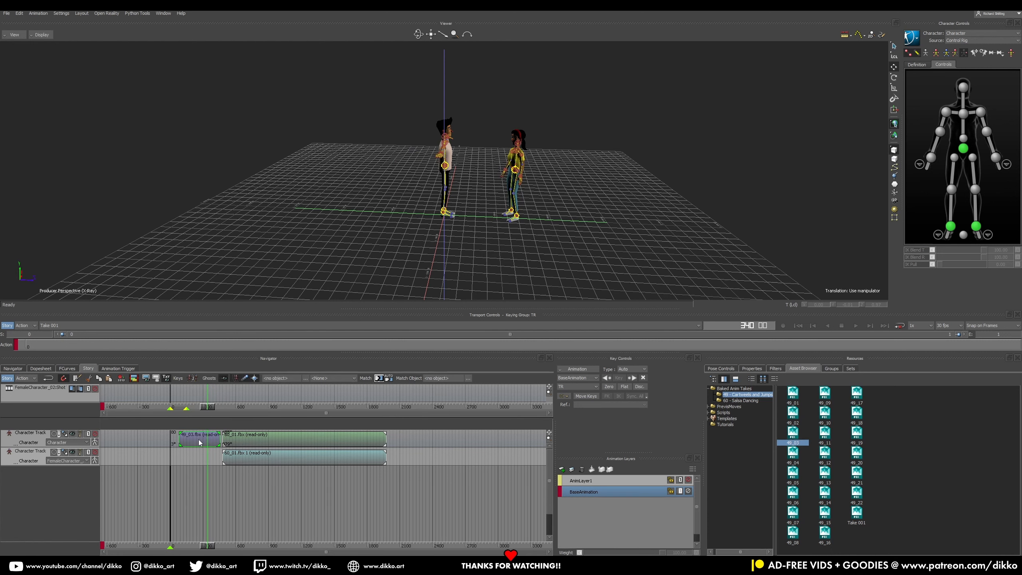
Set the 49_03 clip's source to Character and reselect Character for the male character's track
right_click(199, 442)
left_click(257, 205)
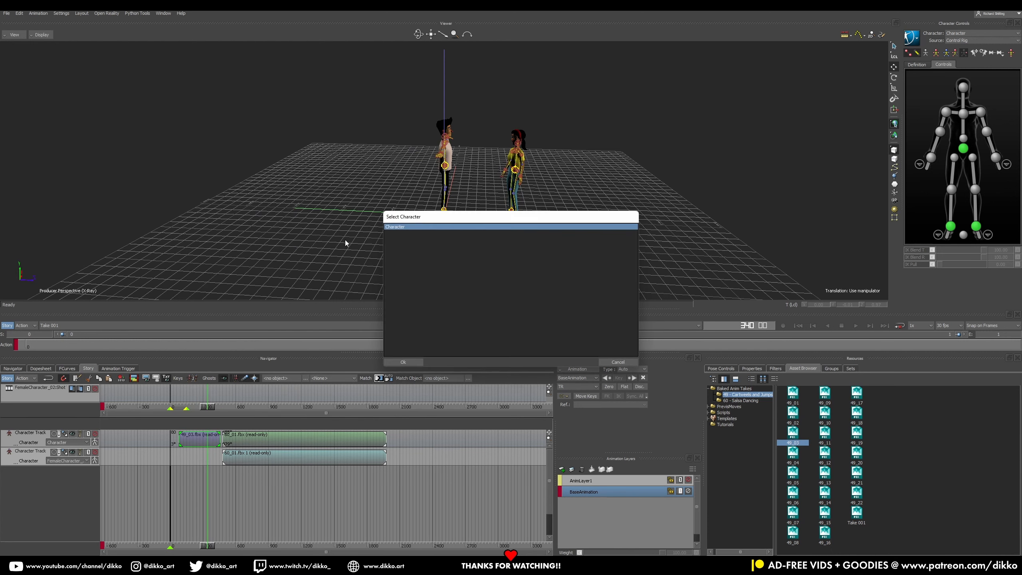
left_click(404, 362)
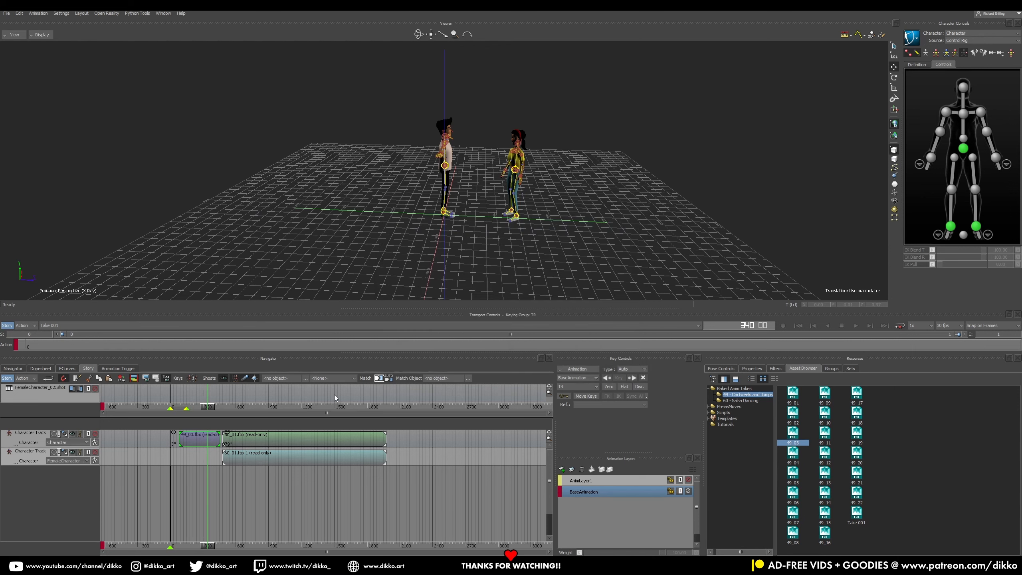
left_click(79, 441)
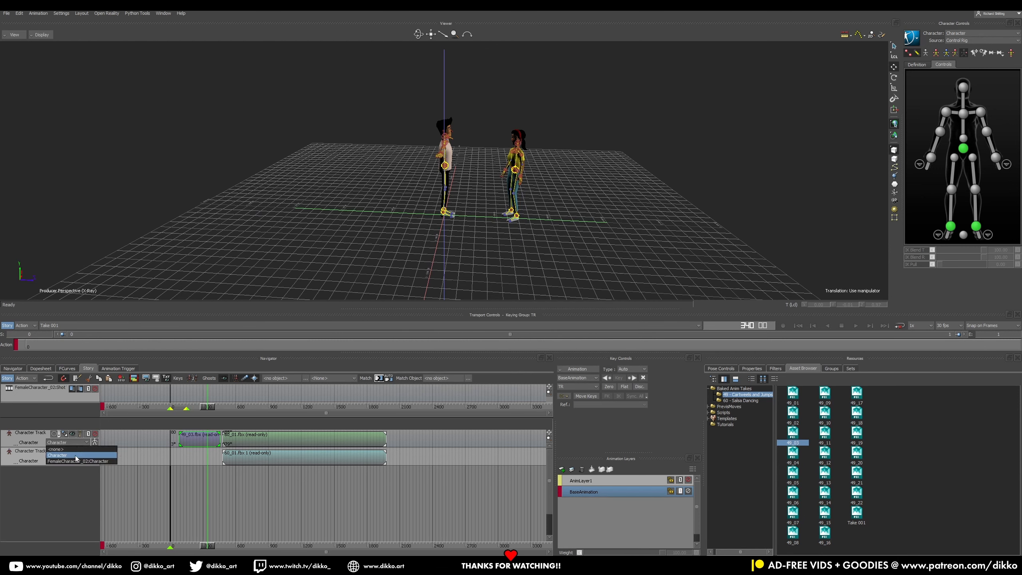
left_click(76, 461)
left_click(71, 442)
left_click(72, 455)
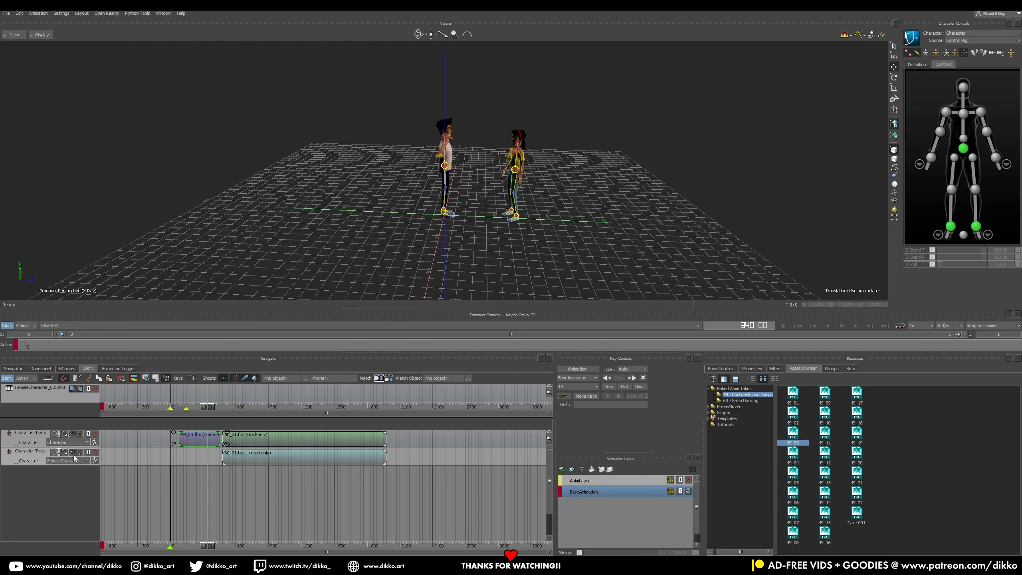
Insert the 49_06 animation before the female's 60_01 clip and reassign that track to FemaleCharacter_02:Character
left_click_drag(204, 550, 196, 550)
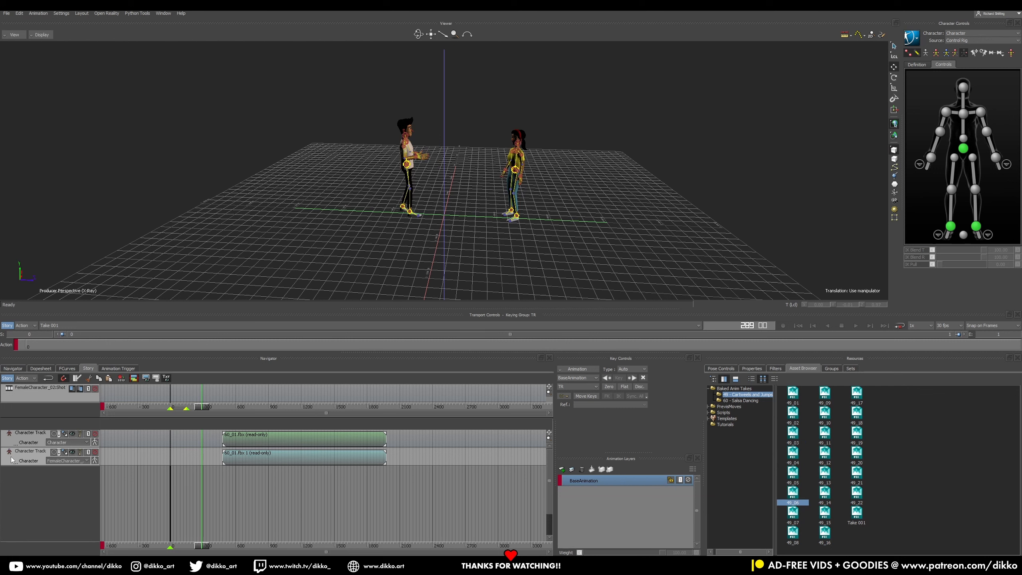
left_click_drag(791, 493, 198, 452)
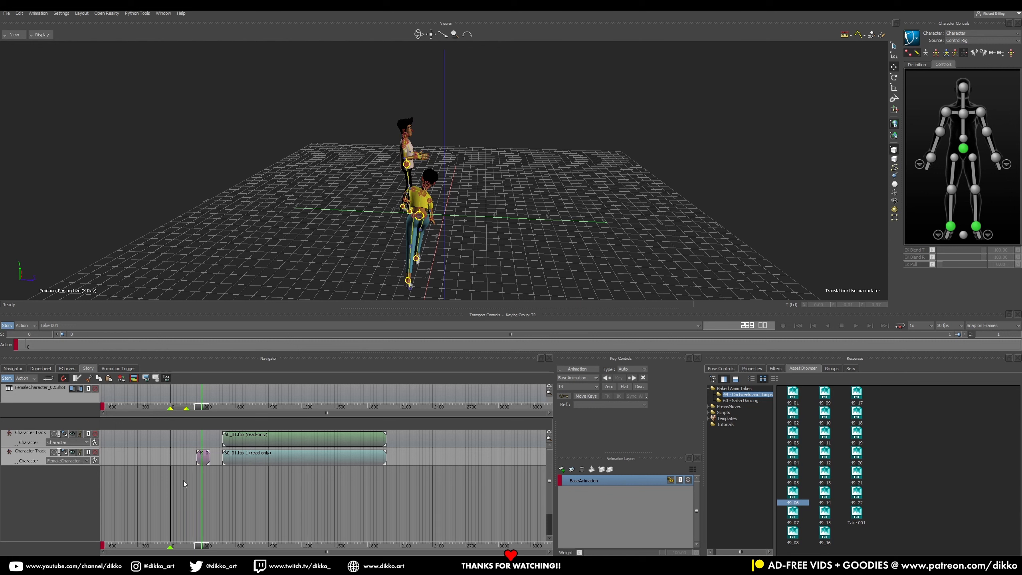
left_click(72, 461)
left_click(70, 468)
left_click(71, 459)
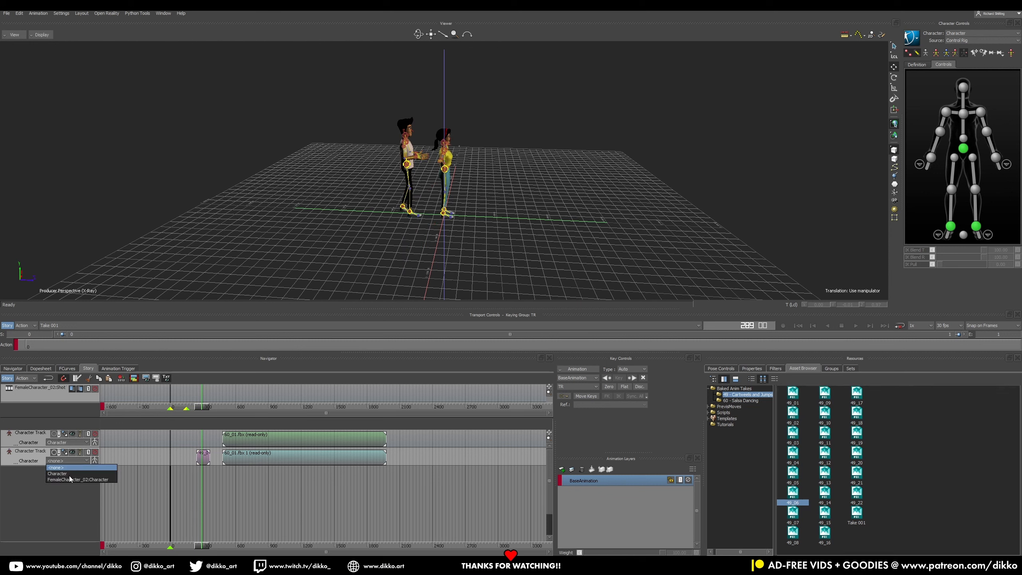
left_click(68, 479)
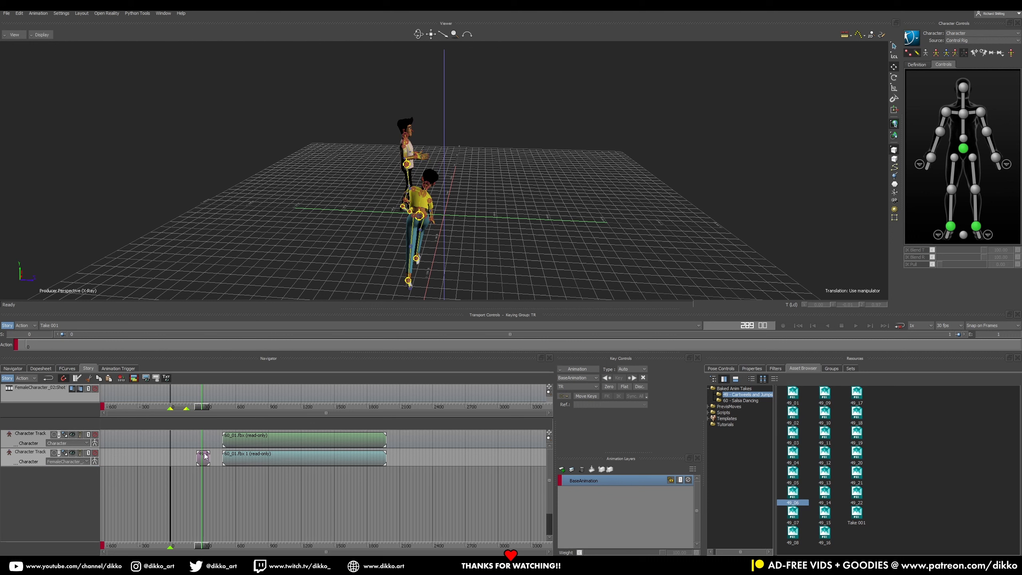
Move the 49_06 clip to the start of the timeline and shift both 60_01 clips to begin where it ends
left_click_drag(225, 493, 629, 478, "shift")
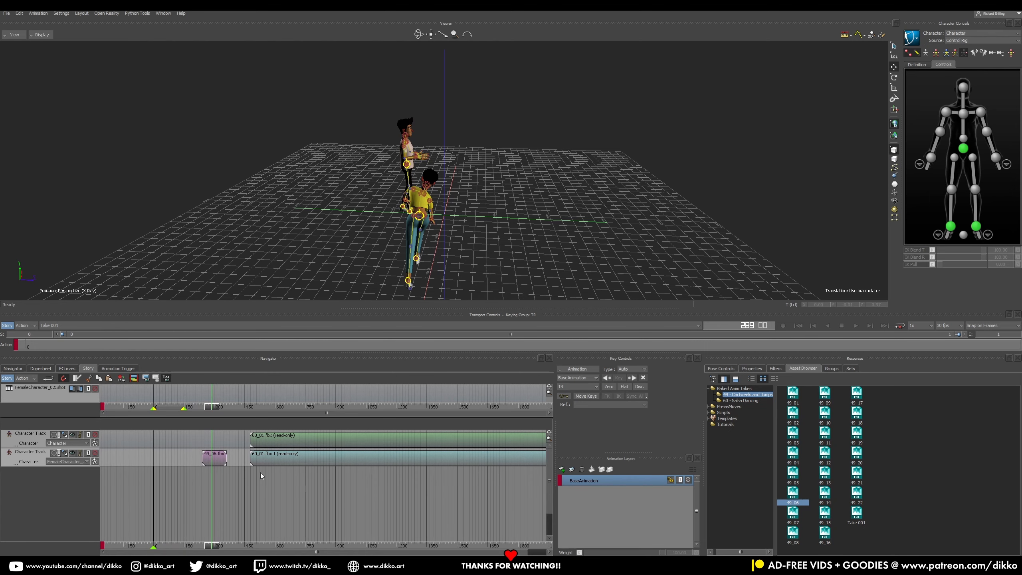
left_click_drag(215, 463, 162, 456)
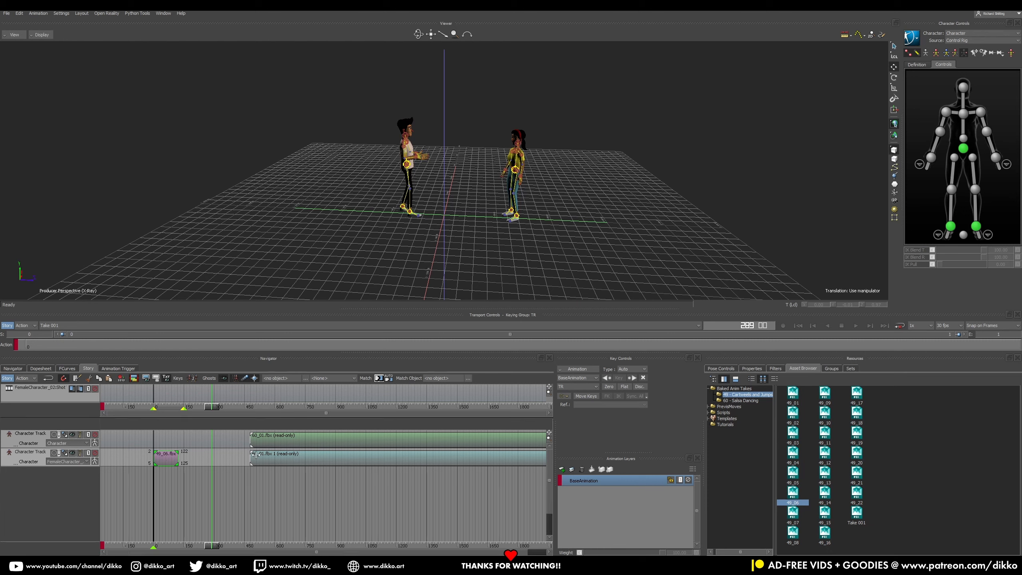
left_click_drag(311, 461, 236, 470)
left_click_drag(111, 476, 242, 523, "ctrl")
left_click_drag(401, 435, 259, 440)
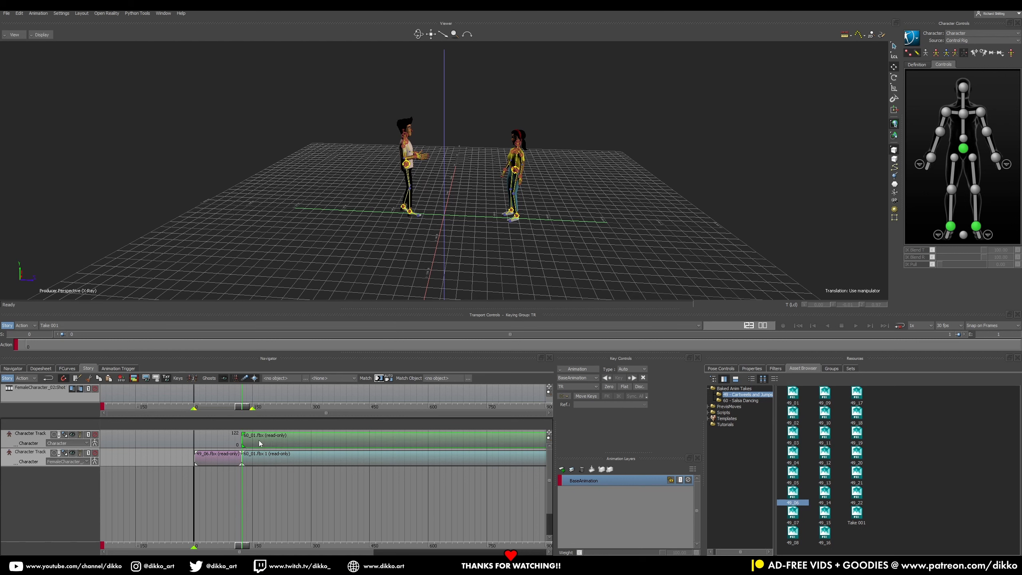
Examine the female character's foot placement across the transition from 49_06 to 60_01, selecting her left and right ankle effectors
mouse_move(246, 547)
left_mouse_down()
mouse_move(203, 533)
mouse_move(244, 535)
left_mouse_up()
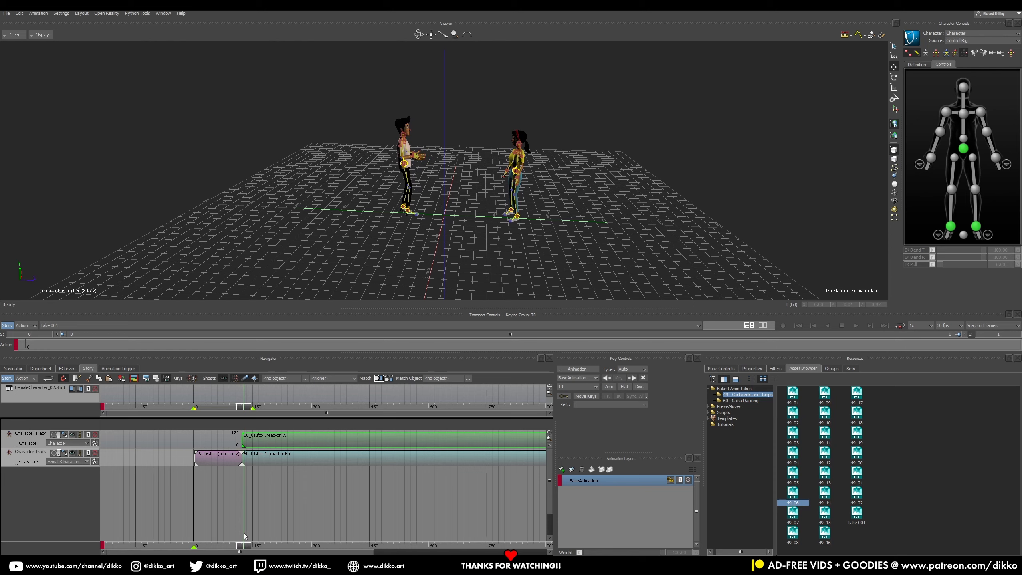
left_click_drag(480, 219, 561, 232, "ctrl")
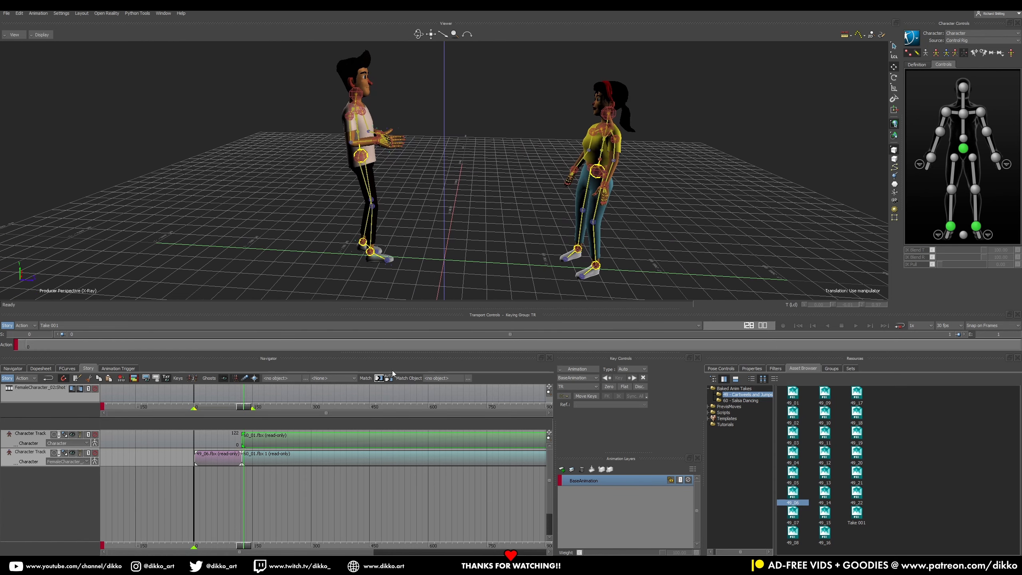
left_click_drag(518, 268, 573, 249, "ctrl+shift")
left_click_drag(525, 234, 481, 236, "shift")
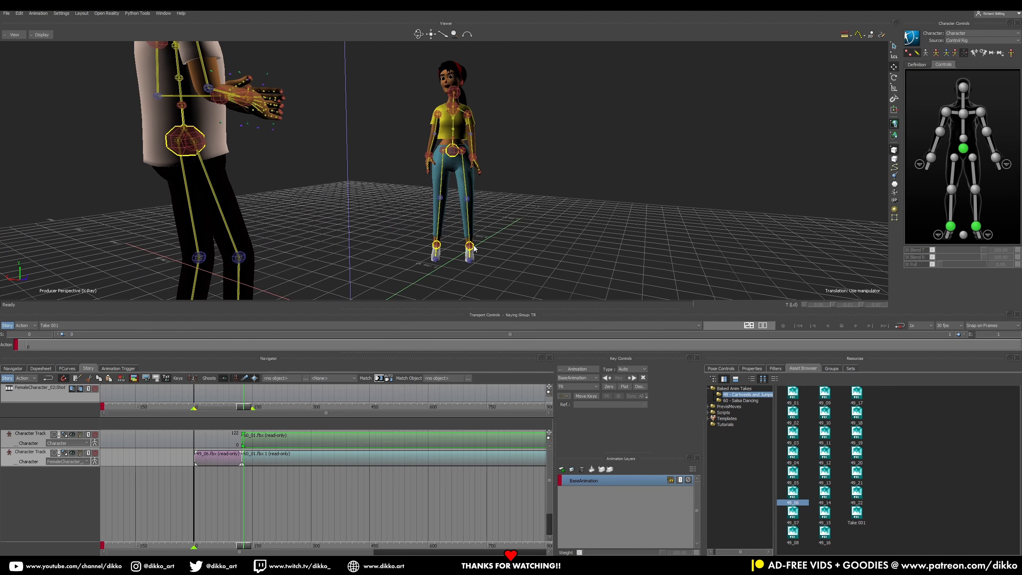
left_click(469, 246)
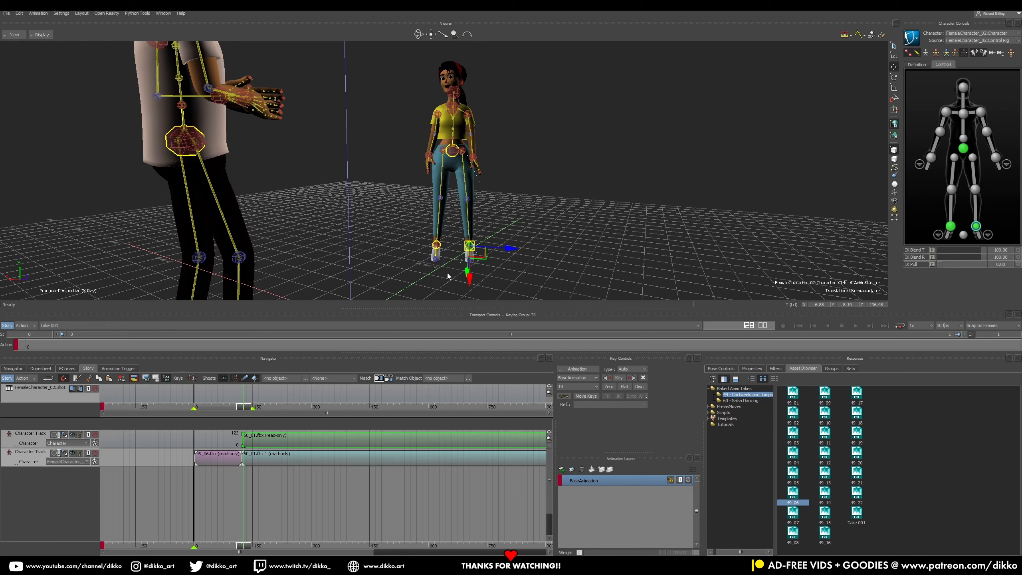
left_click_drag(470, 245, 412, 267, "ctrl+shift")
left_click_drag(249, 544, 237, 543)
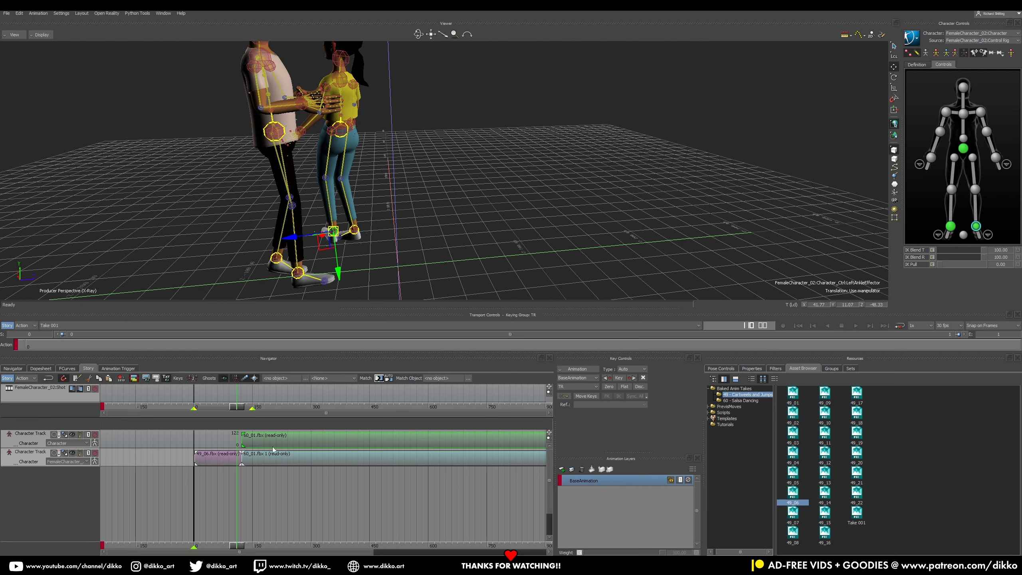
left_click(354, 231)
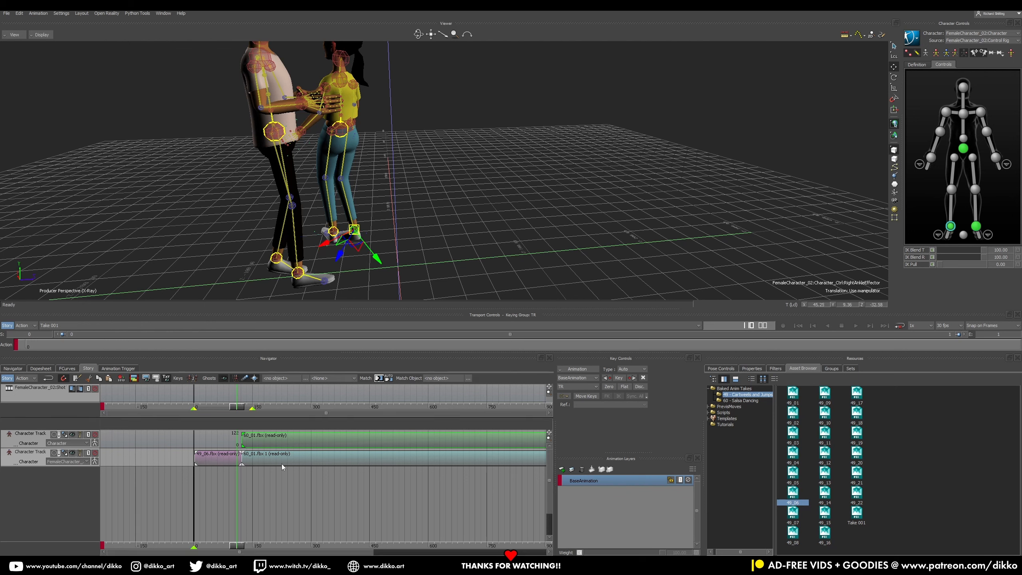
left_click_drag(240, 546, 248, 545)
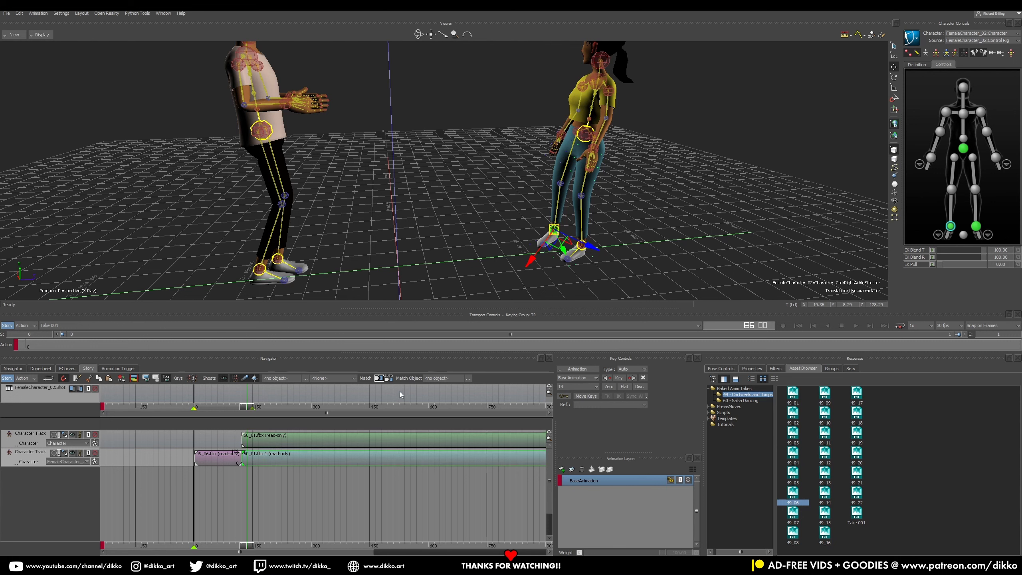
left_click(380, 380)
left_click_drag(519, 215, 654, 223)
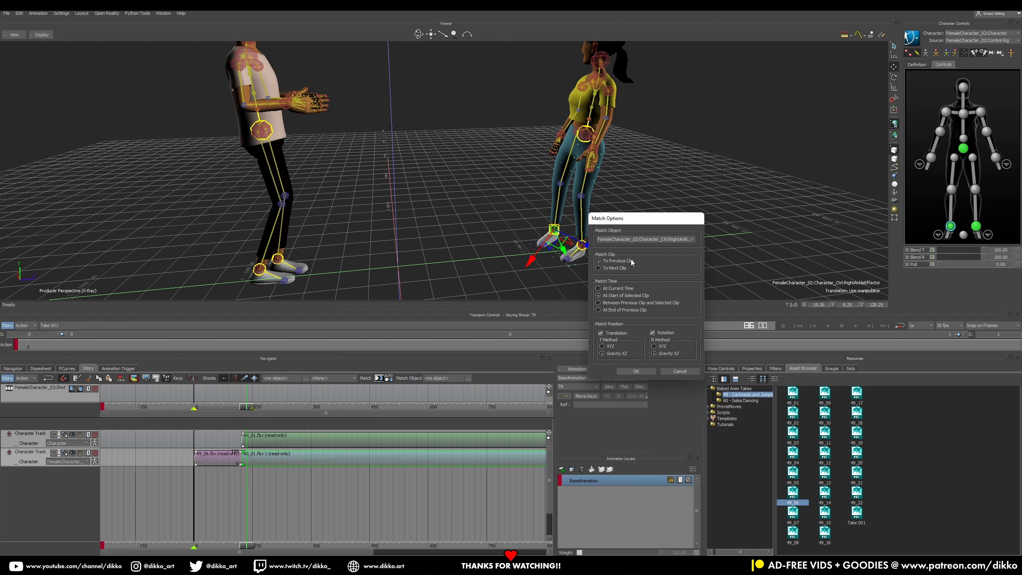
left_click(227, 453)
left_click(666, 372)
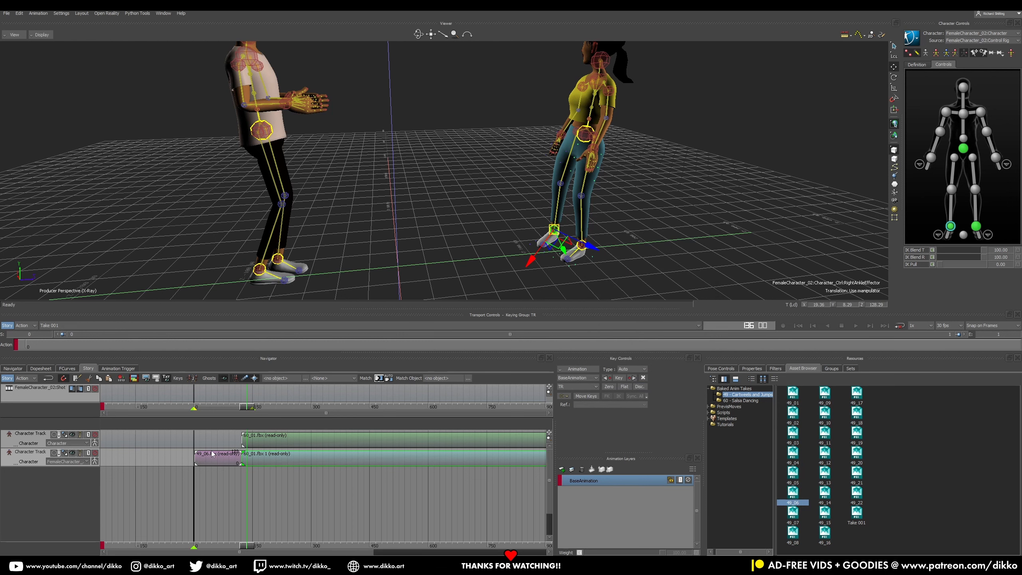
Match the female's 49_06 clip to the next clip at its start, using her right ankle effector with Gravity XZ translation and rotation
left_click(250, 531)
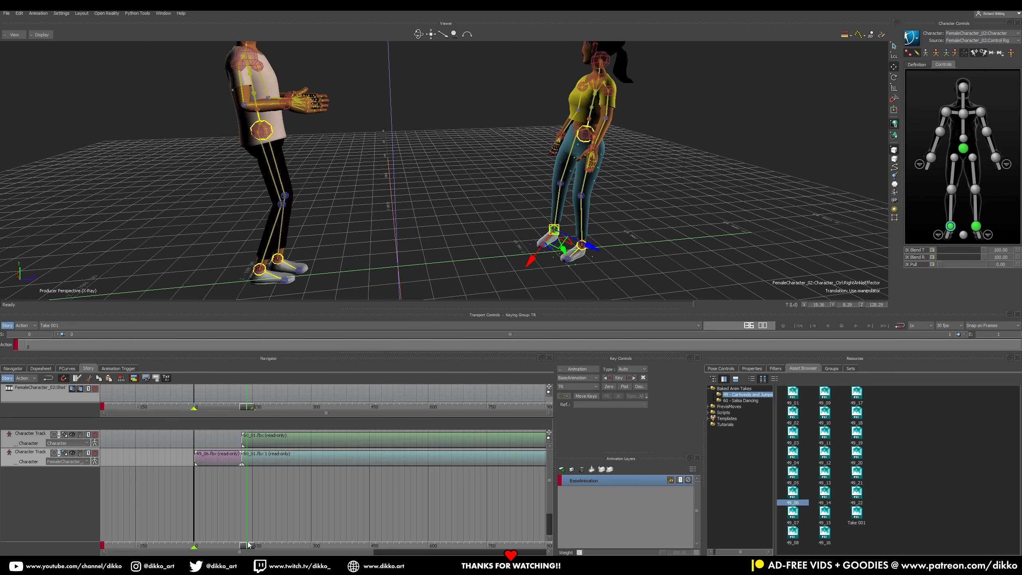
left_click_drag(242, 547, 228, 546)
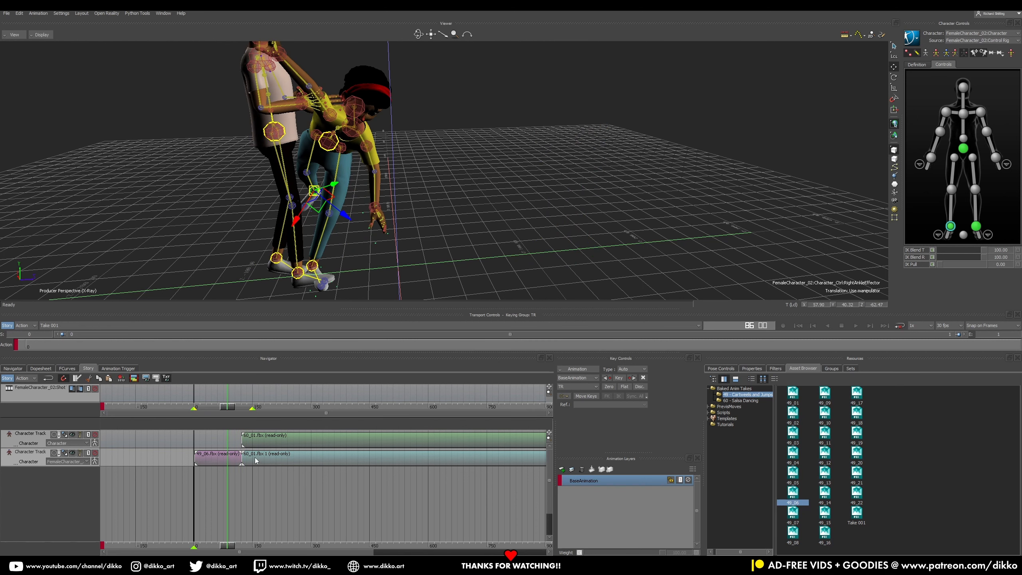
left_click(229, 459)
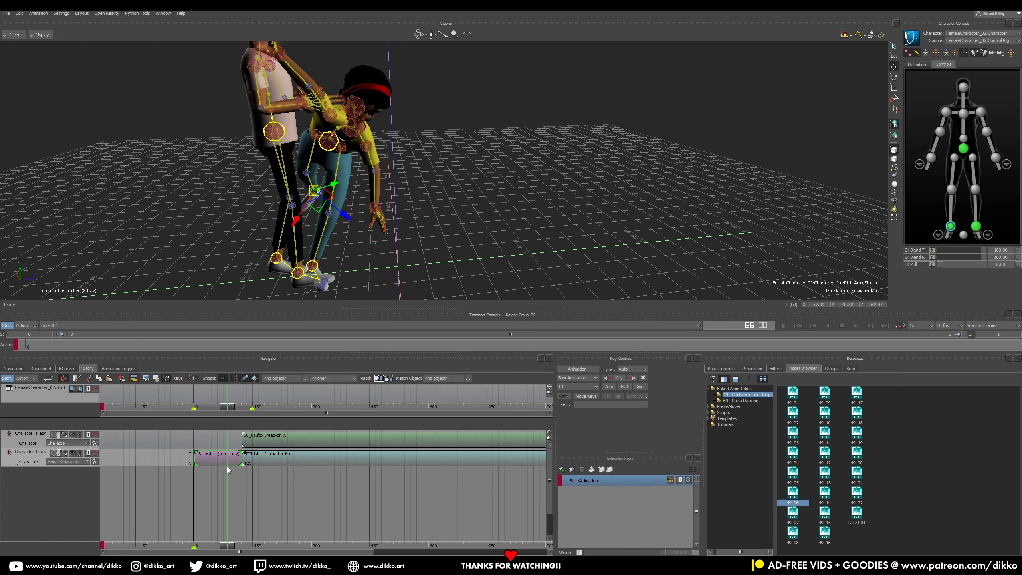
left_click(379, 378)
left_click(473, 260)
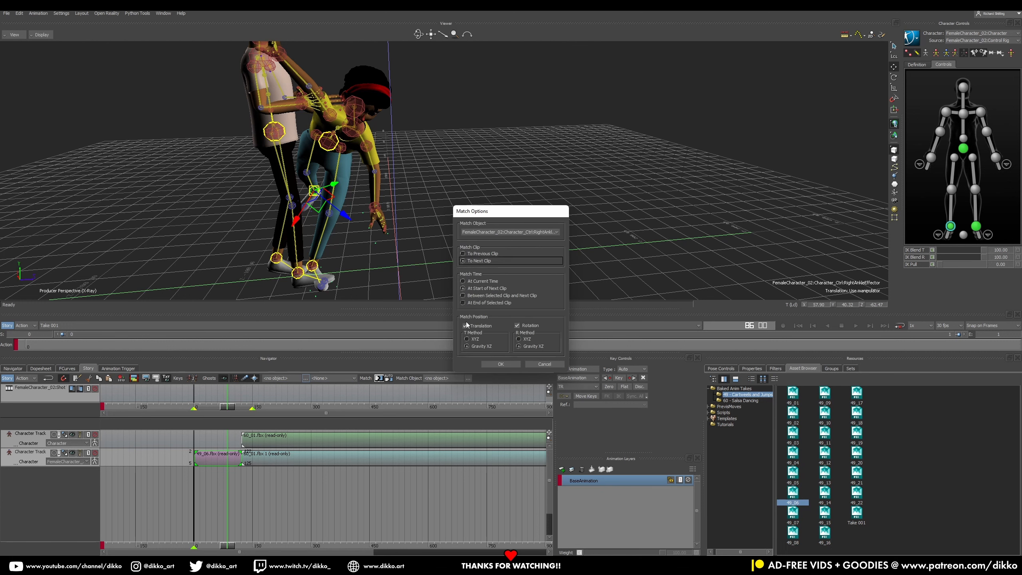
left_click(500, 365)
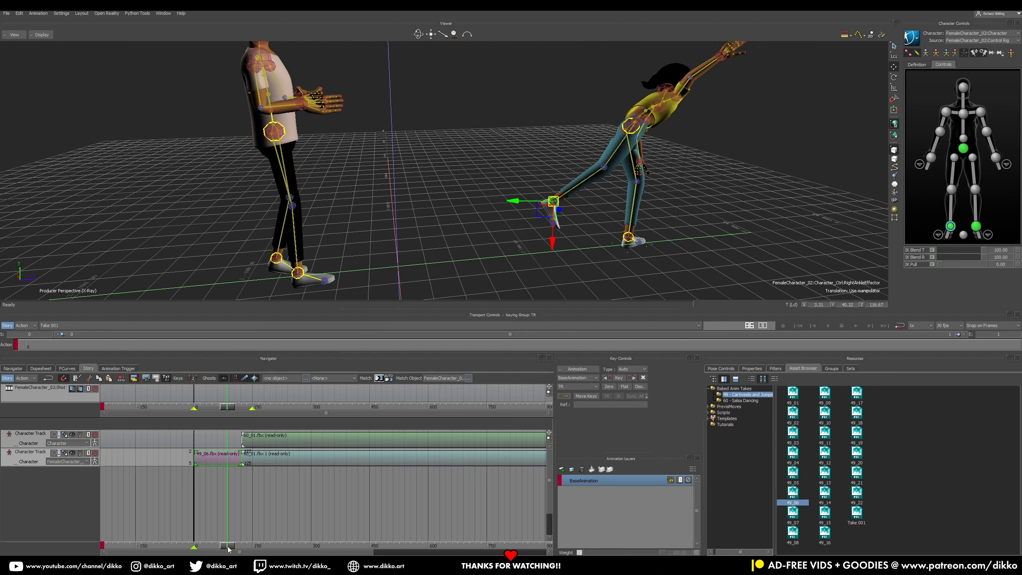
Shift the female's 49_06 clip slightly later so its end overlaps the start of 60_01, and check the transition
left_click(217, 540)
mouse_move(227, 541)
left_mouse_down()
mouse_move(197, 540)
mouse_move(243, 543)
left_mouse_up()
left_click_drag(233, 470, 713, 488, "ctrl")
left_click_drag(269, 499, 552, 483, "ctrl")
left_click(187, 459)
left_click_drag(186, 459, 192, 462)
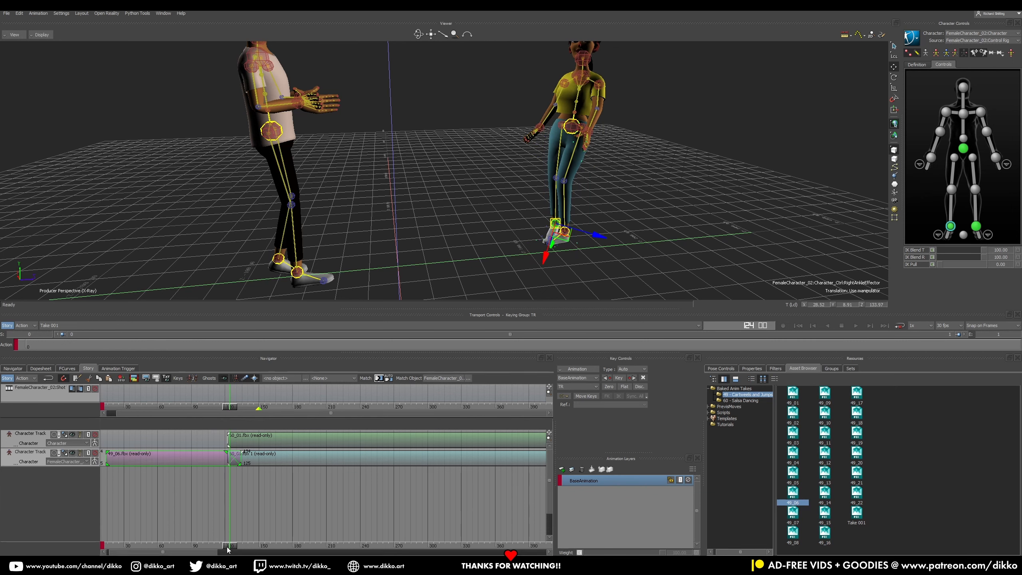
mouse_move(228, 550)
left_mouse_down()
mouse_move(255, 529)
mouse_move(130, 506)
left_mouse_up()
left_click_drag(258, 503, 121, 499, "ctrl")
left_click_drag(315, 505, 115, 490, "ctrl")
left_click_drag(492, 223, 612, 188, "ctrl")
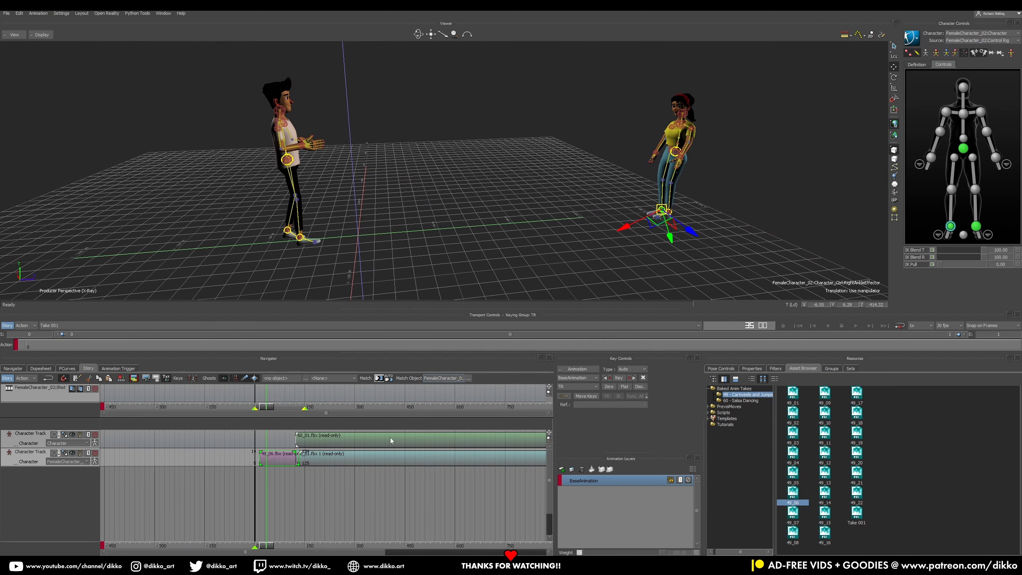
left_click_drag(273, 541, 253, 542)
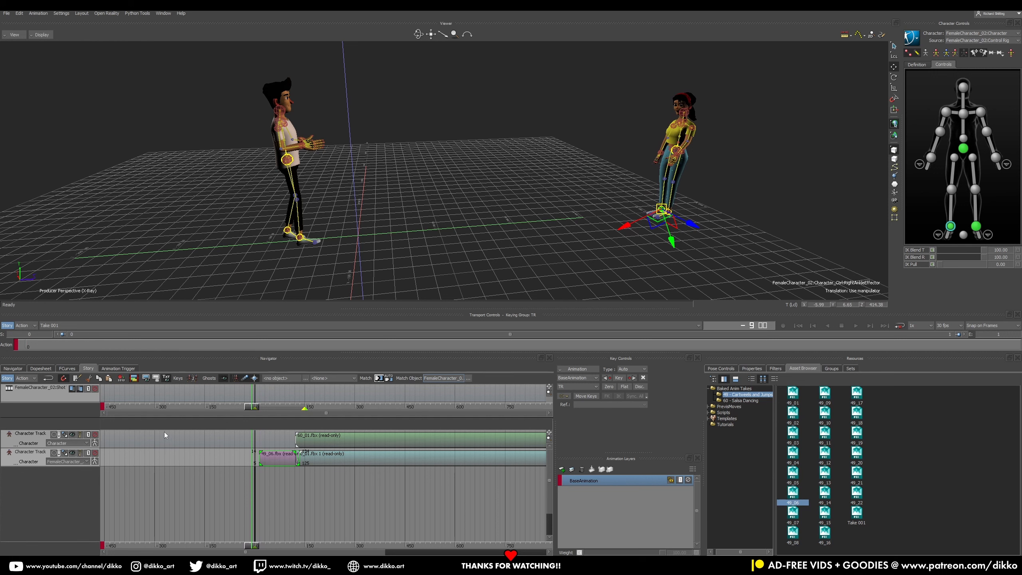
Set the take's end frame to 2000 so the Story clips can play back
left_click(855, 325)
left_click(259, 424)
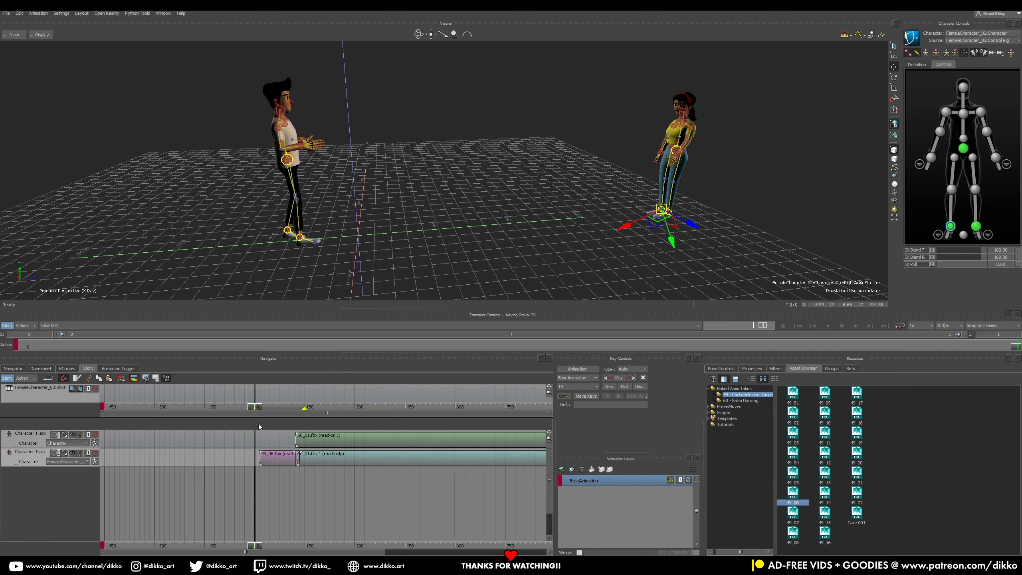
left_click(259, 544)
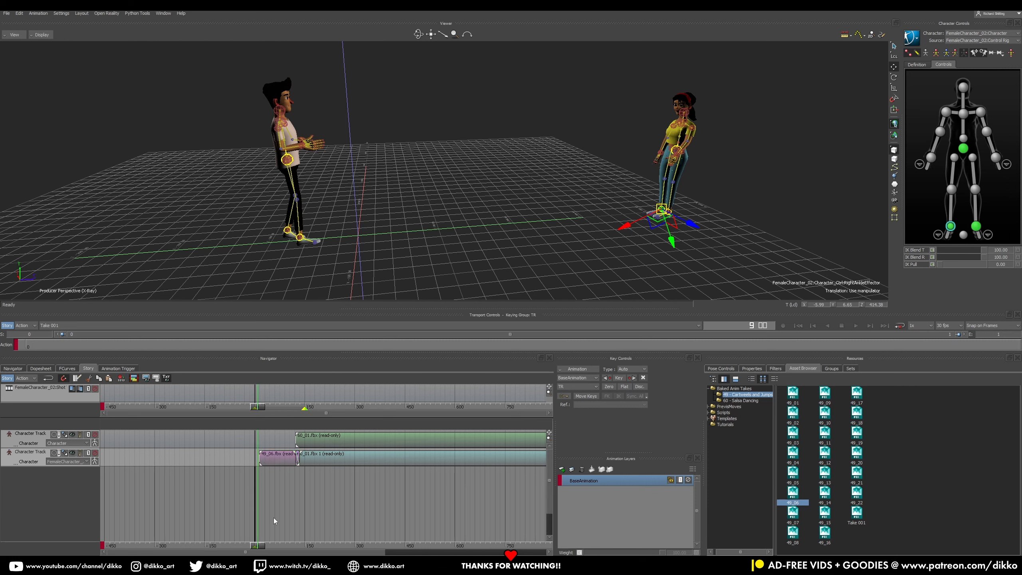
left_click(856, 327)
left_click(998, 334)
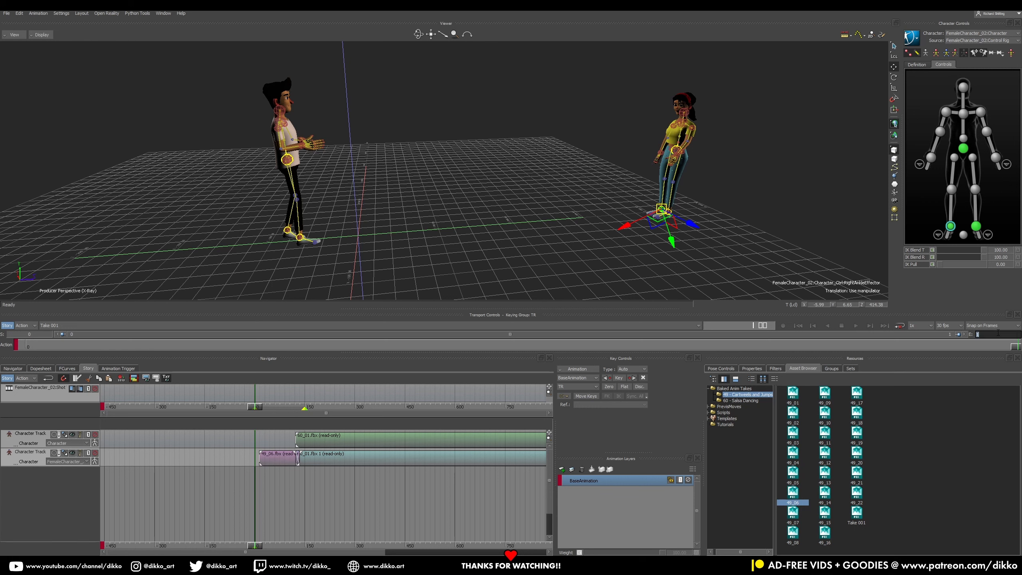
type("2000")
key("Return")
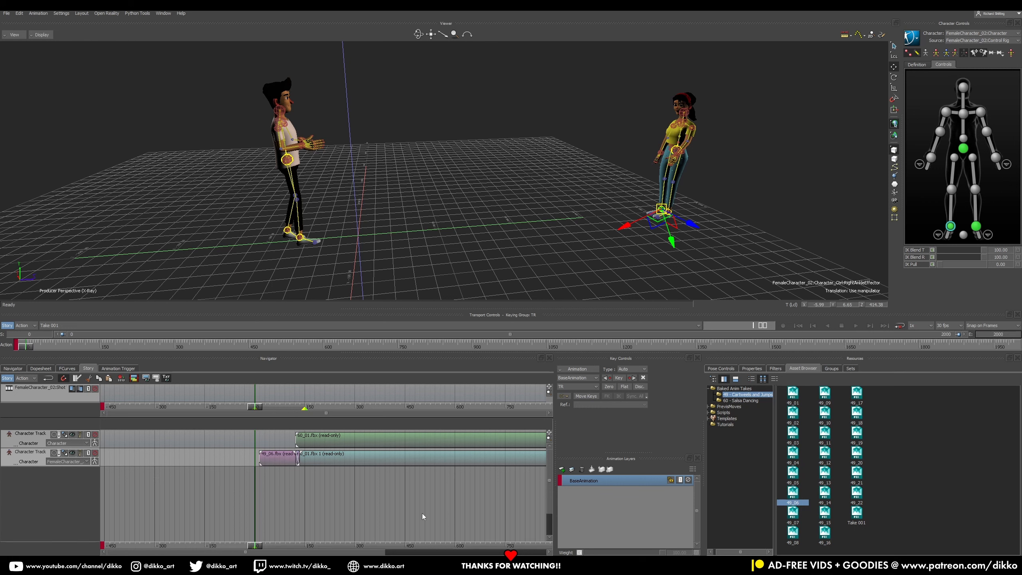
Play the scene from its beginning to review the 49_06 clip leading into the salsa dance
left_click(263, 544)
left_click_drag(262, 549, 258, 549)
left_click(856, 328)
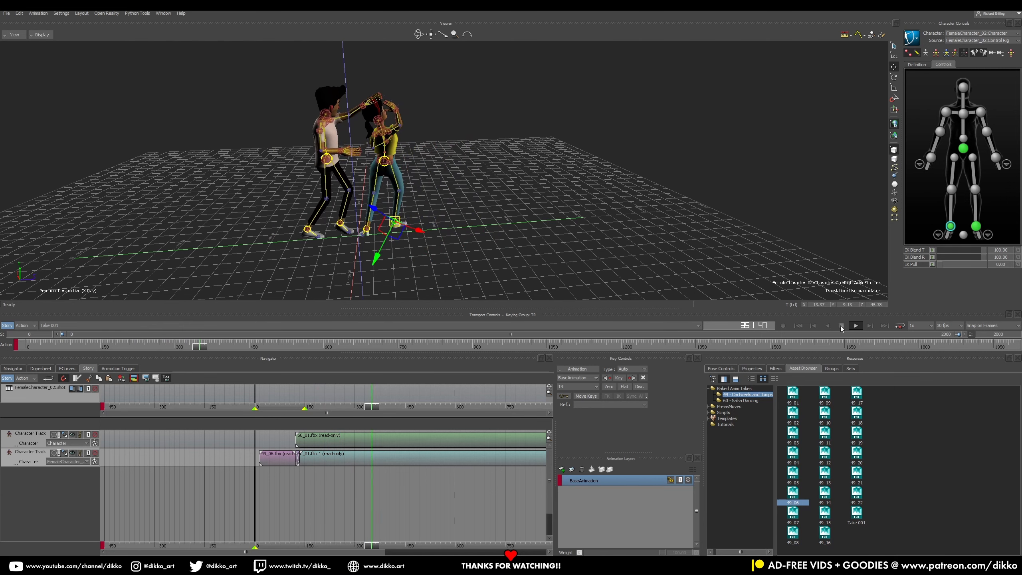
left_click(841, 326)
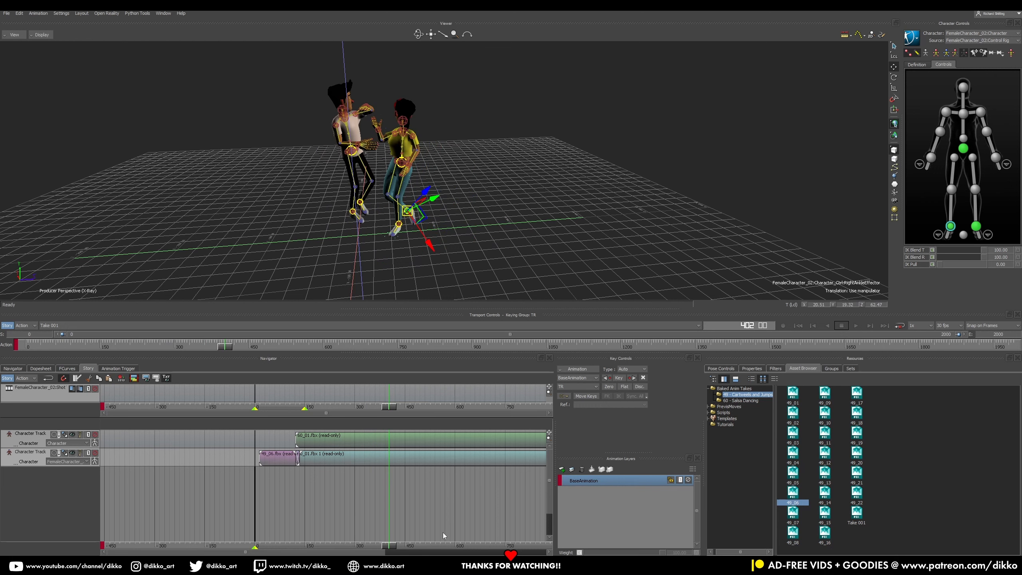
left_click_drag(394, 545, 323, 540)
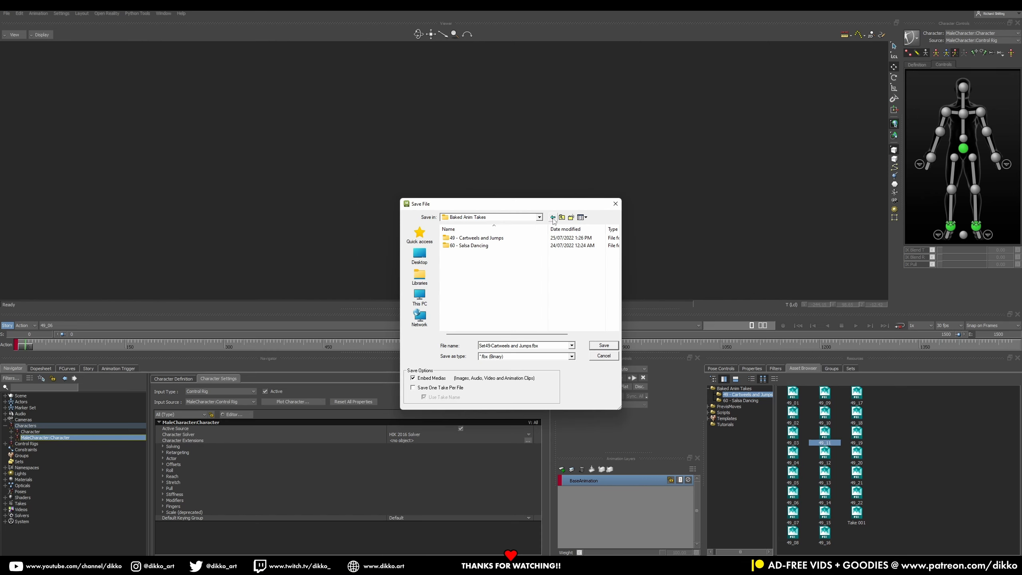
Save the current scene as Set49-Cartweels and Jumps.fbx in the Mobu_Actors folder with all takes included
left_click(553, 218)
double_click(510, 253)
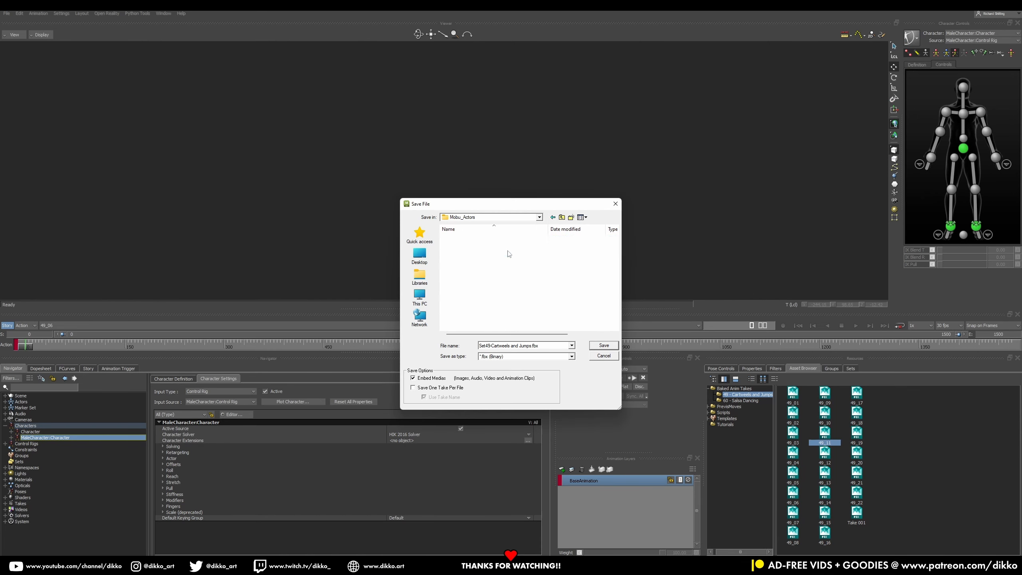
left_click(603, 345)
left_click(493, 305)
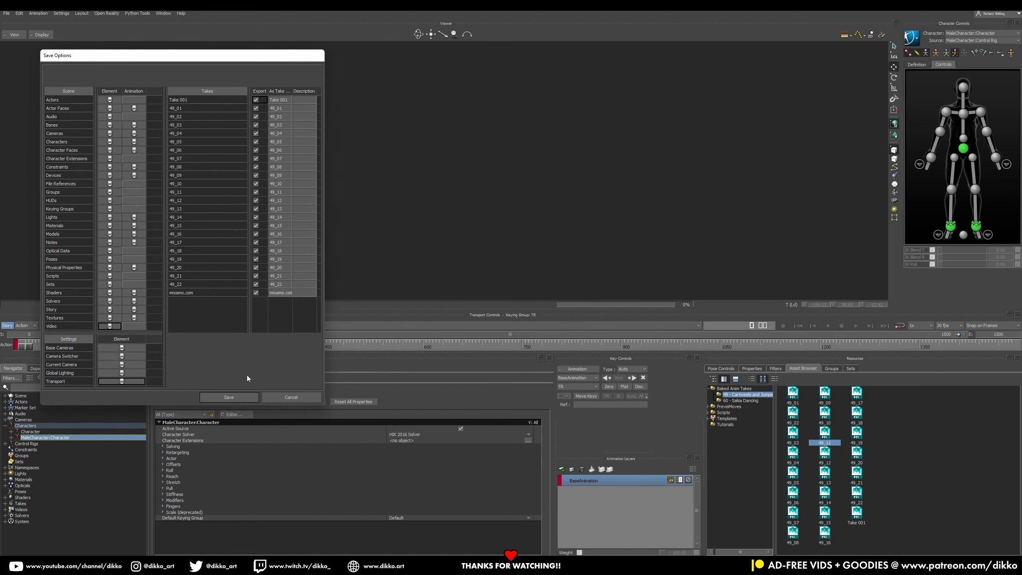
left_click(242, 393)
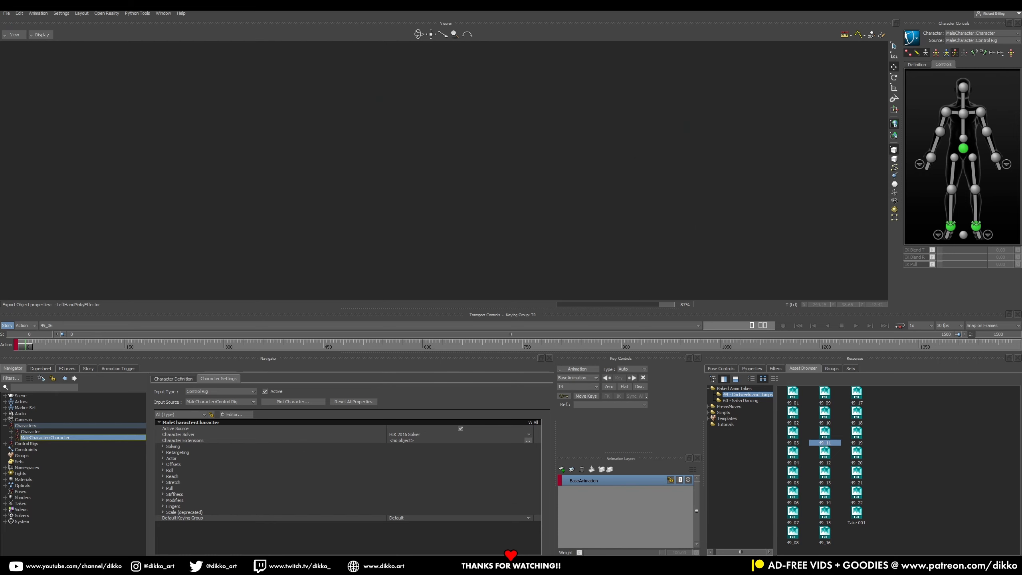
Reopen Dance_Scene.fbx and display its Story tracks
left_click(6, 13)
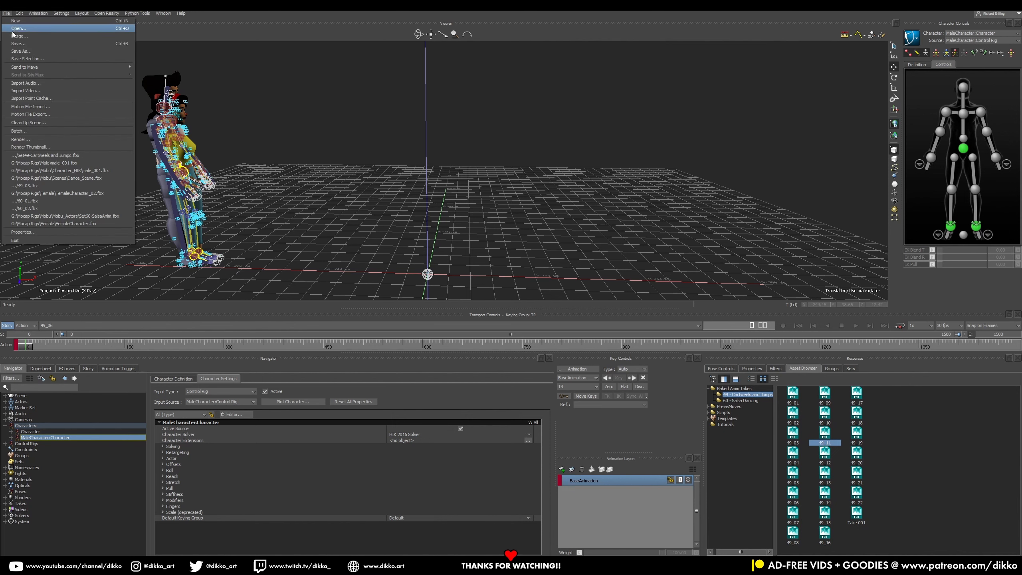
left_click(69, 179)
left_click(321, 397)
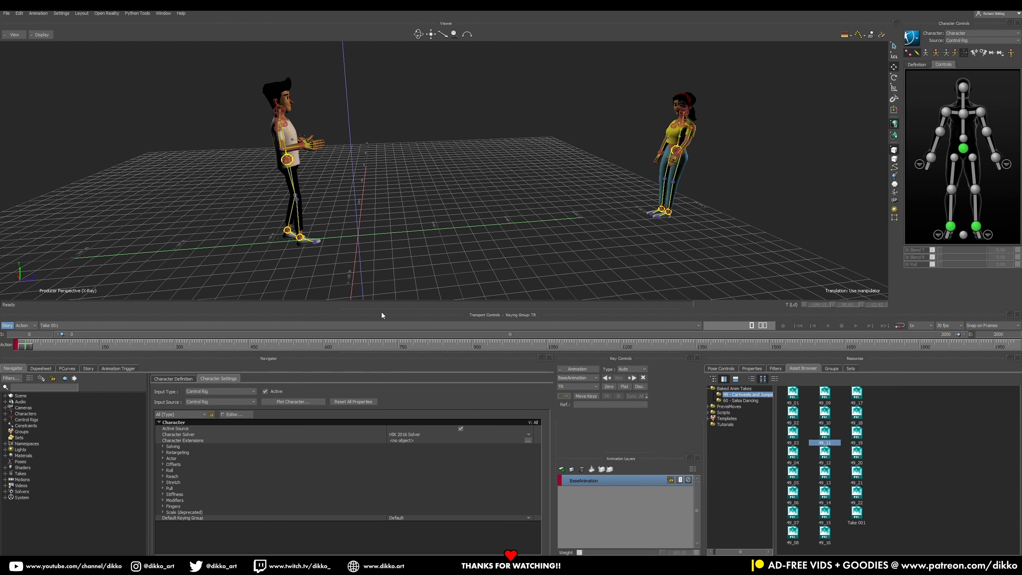
left_click(88, 368)
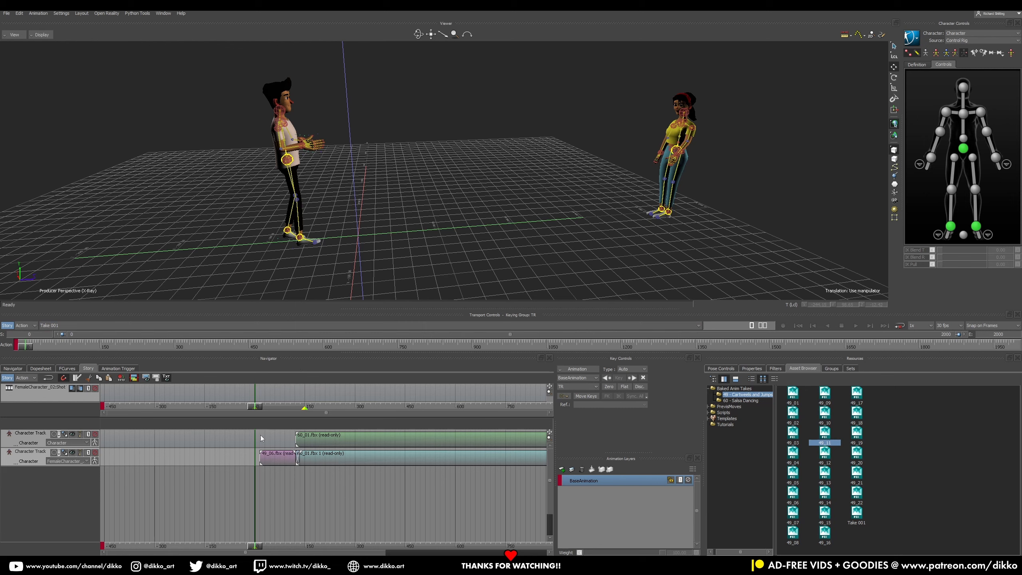
Insert the 49_03 animation into the male character's track so it ends where his 60_01 clip begins
mouse_move(254, 546)
left_mouse_down()
mouse_move(296, 546)
mouse_move(260, 542)
left_mouse_up()
left_click(793, 437)
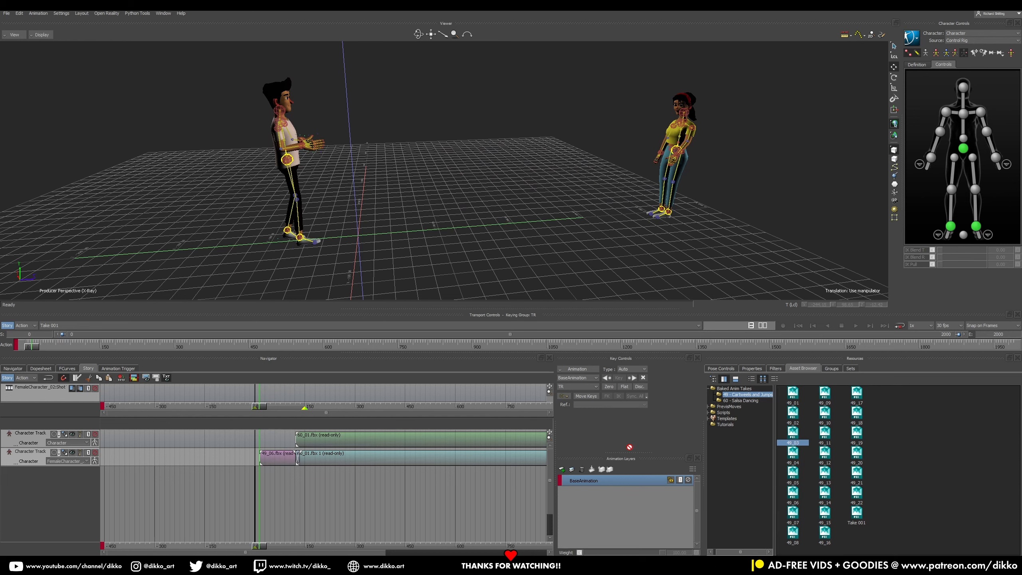
left_click_drag(237, 437, 183, 438)
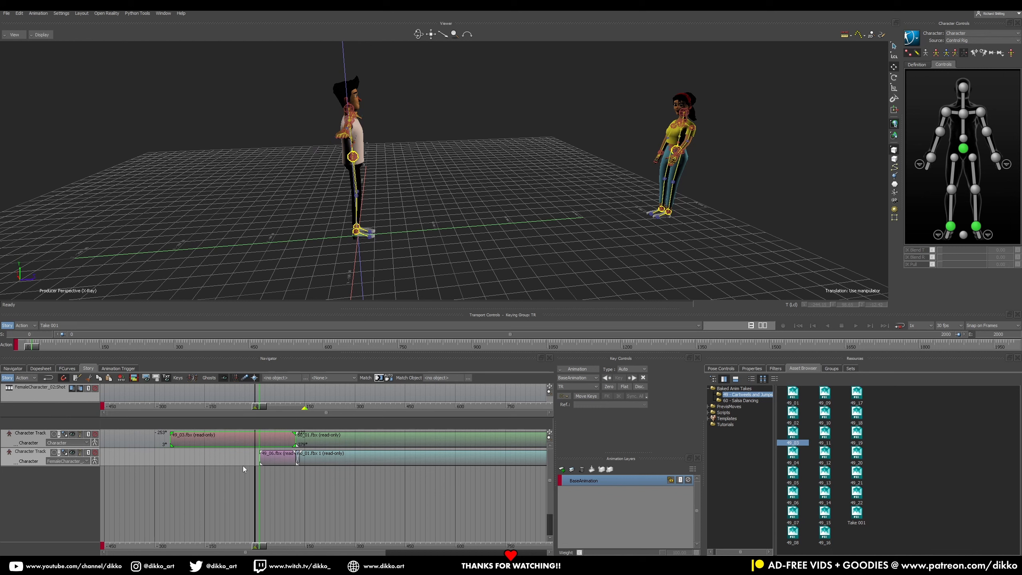
Set the 49_03 clip's source to MaleCharacter:Character, clear the male track's character assignment, and reassign it to Character
right_click(258, 438)
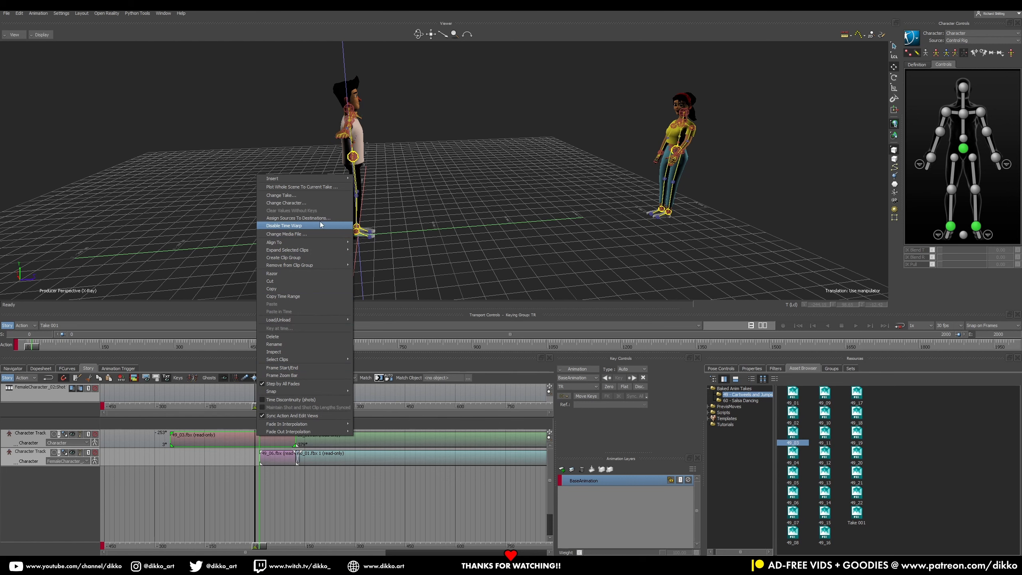
left_click(297, 203)
left_click(418, 233)
left_click(403, 362)
left_click(65, 443)
left_click(56, 449)
left_click(65, 442)
left_click(58, 455)
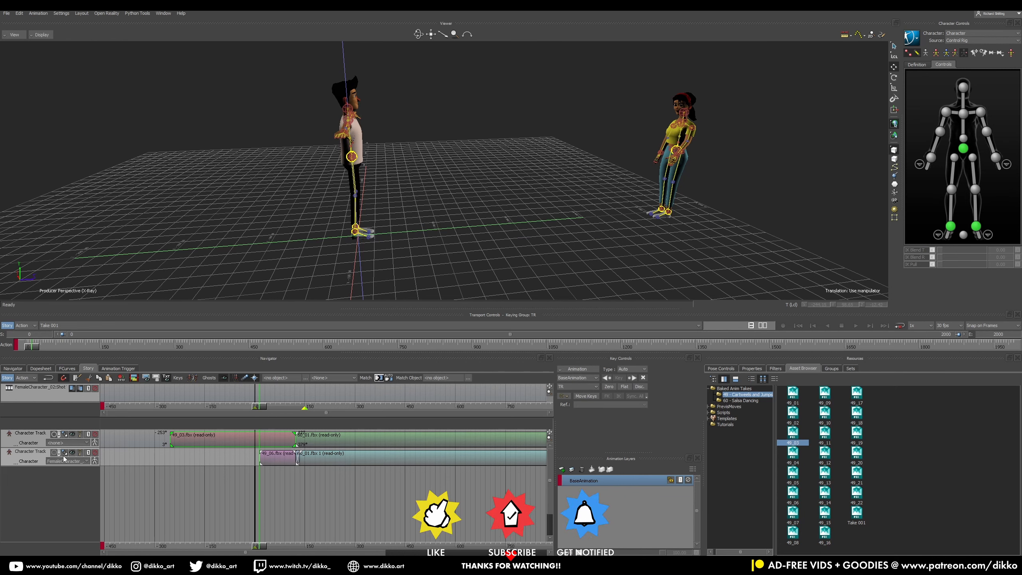
Check the male's motion within the 49_03 clip and delete that clip from his track
left_click_drag(261, 546, 231, 519)
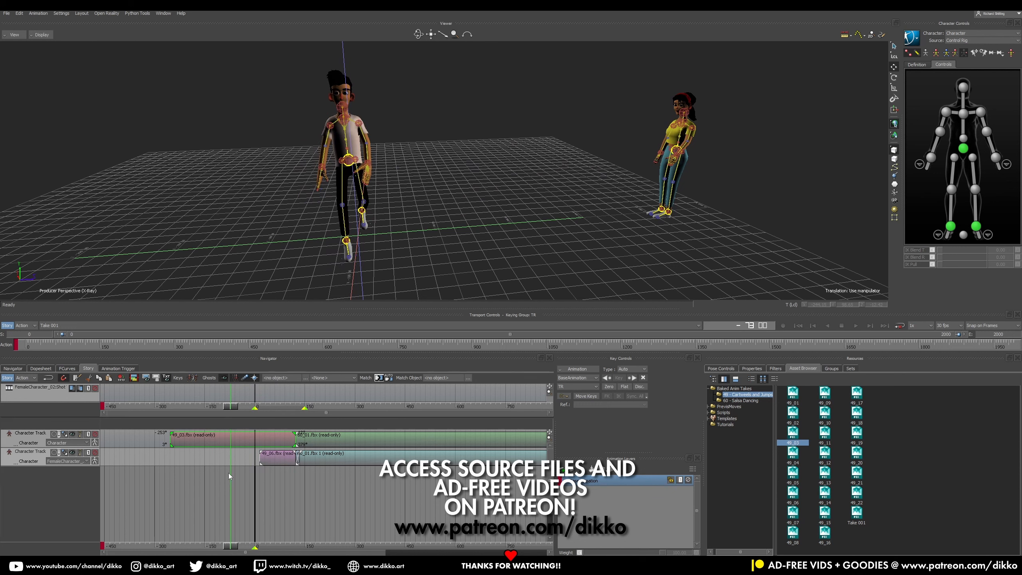
left_click(215, 445)
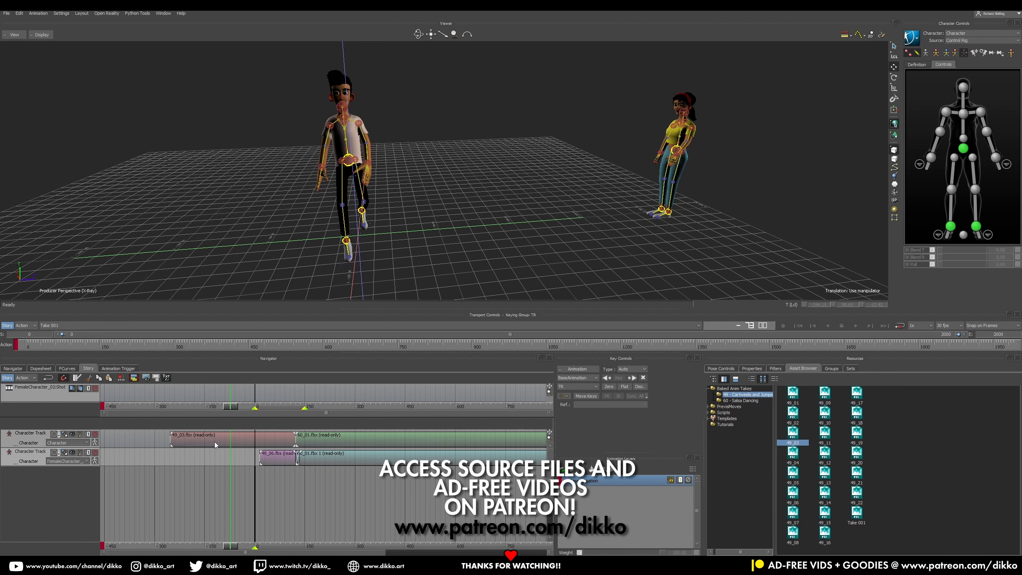
left_click(214, 441)
key("Delete")
Insert the 49_04 animation into the male's track ahead of his 60_01 clip and move the current time into it
left_click(793, 462)
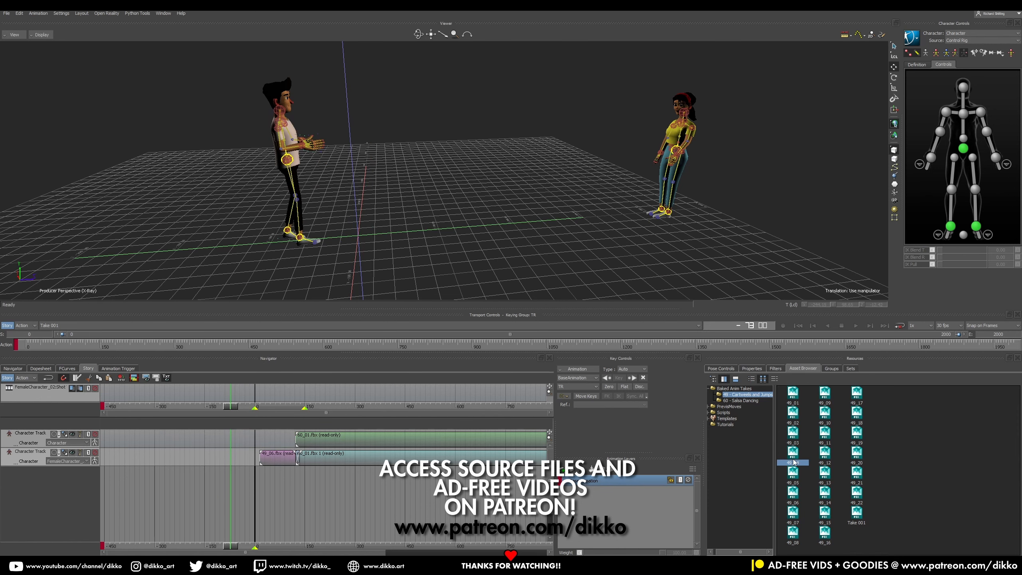
left_click_drag(193, 440, 194, 440)
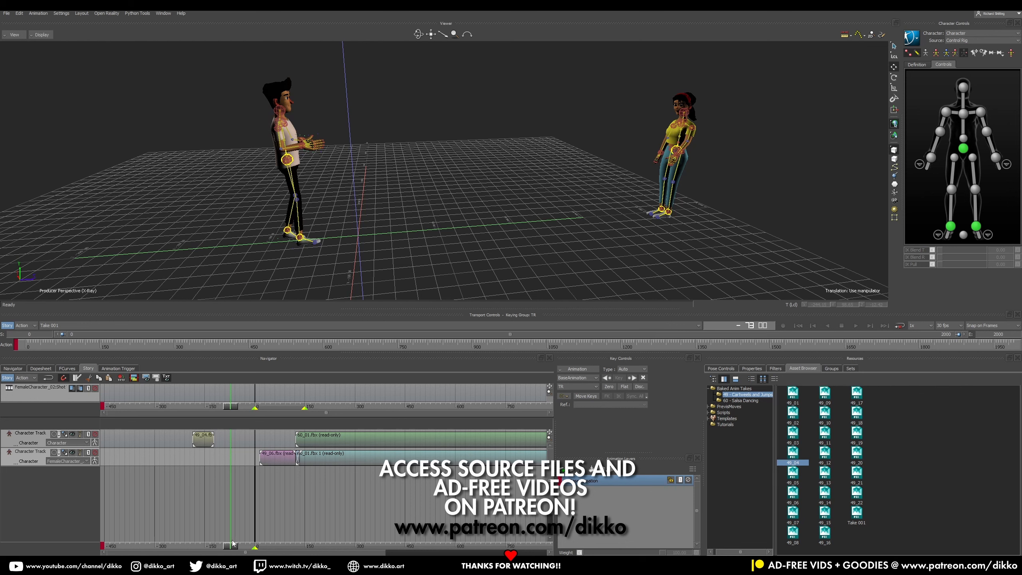
left_click_drag(221, 548, 202, 545)
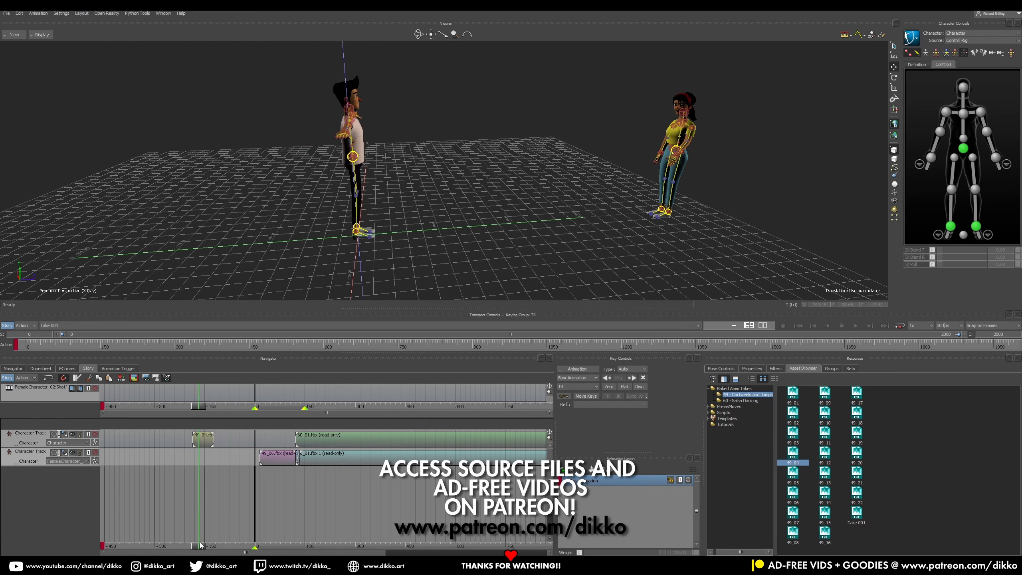
Set the 49_04 clip's source to MaleCharacter:Character, clear the male track's character assignment, and reassign it to Character
right_click(201, 438)
mouse_move(273, 250)
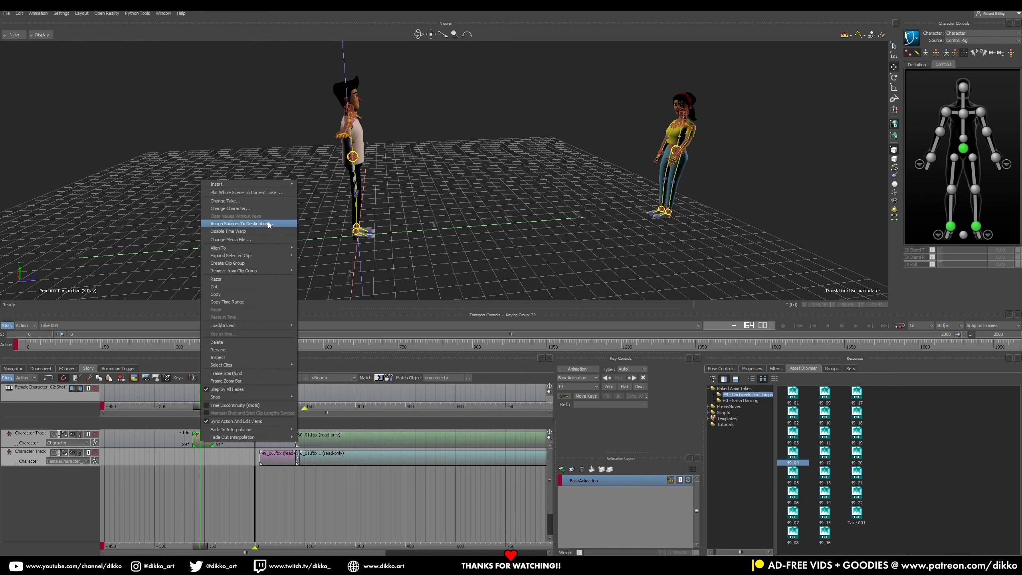
left_click(261, 208)
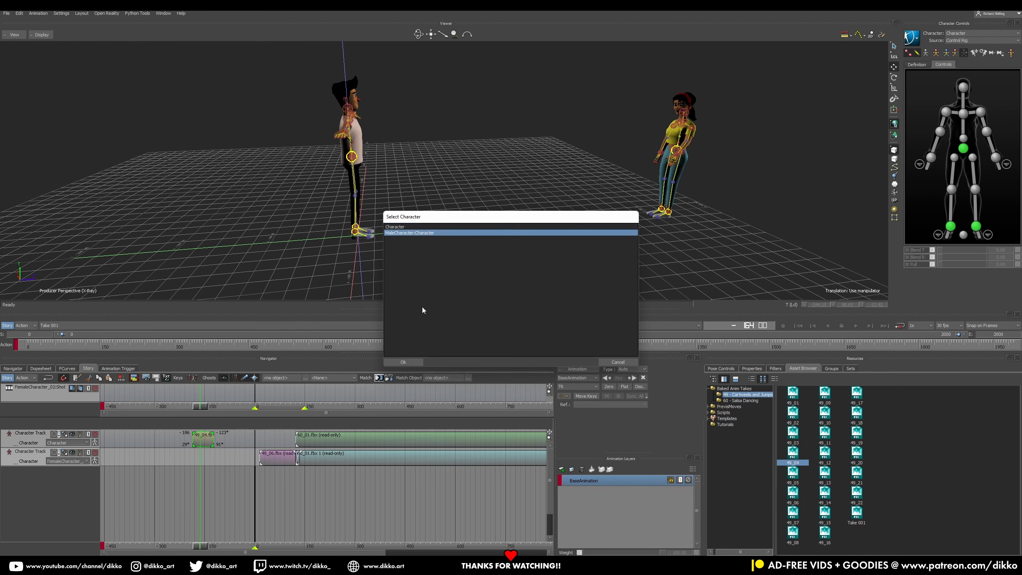
left_click(404, 362)
left_click(81, 443)
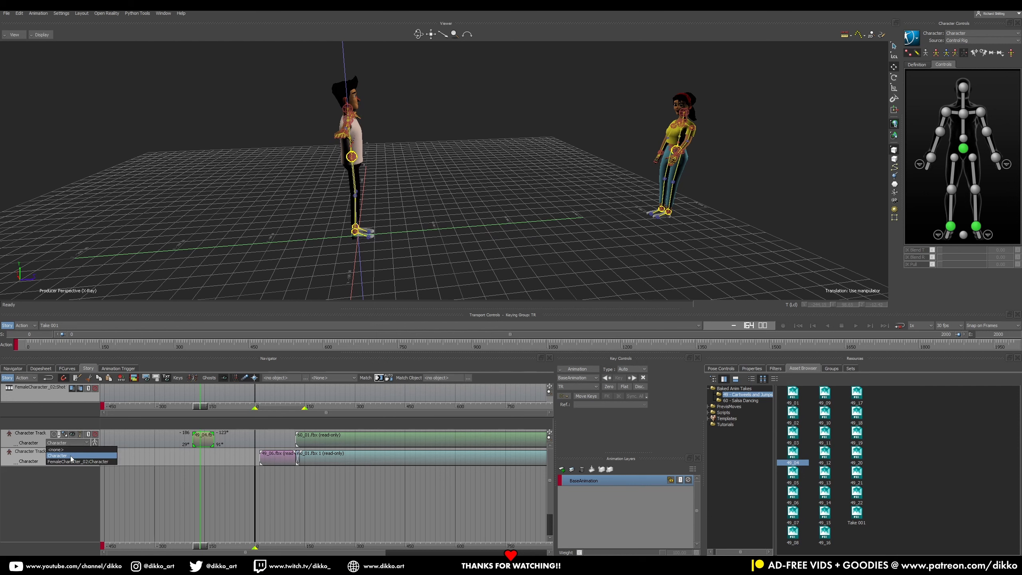
left_click(71, 449)
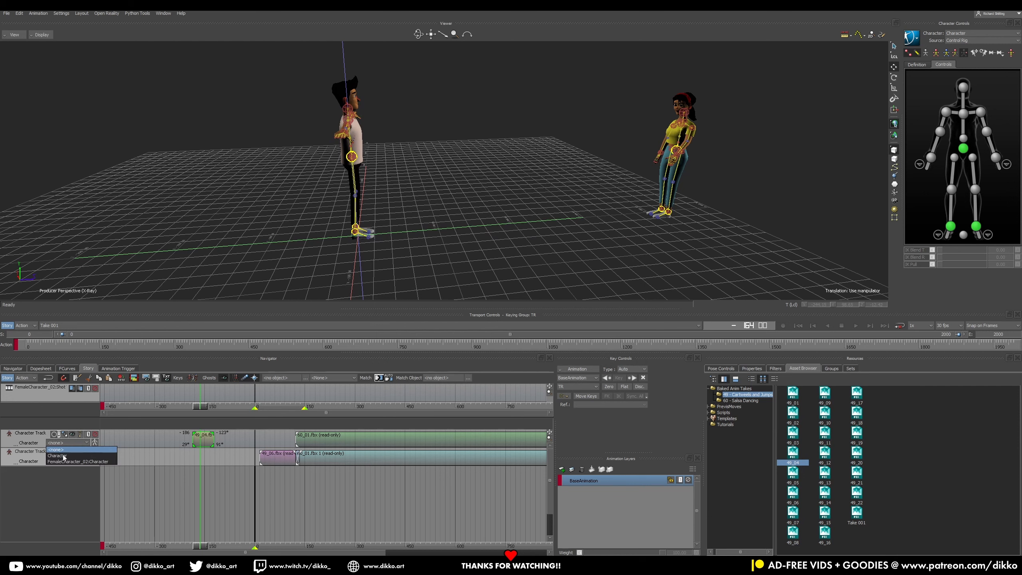
left_click(60, 456)
Check the male's motion within the 49_04 clip and delete that clip from his track
left_click_drag(198, 548, 213, 546)
left_click_drag(407, 133, 411, 338, "ctrl")
left_click_drag(394, 228, 359, 329, "ctrl+shift")
left_click_drag(220, 544, 209, 525)
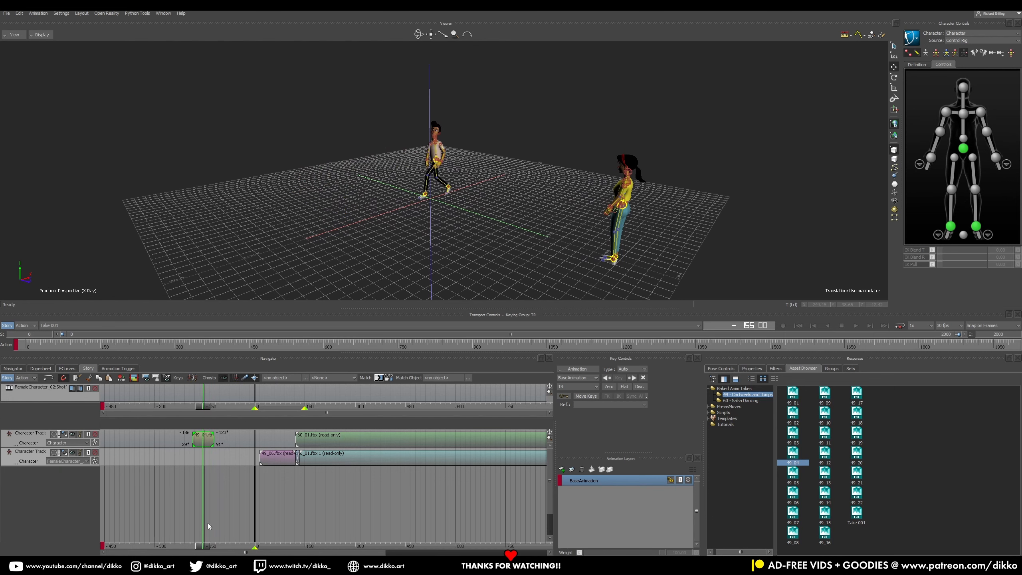
left_click_drag(211, 443, 264, 440)
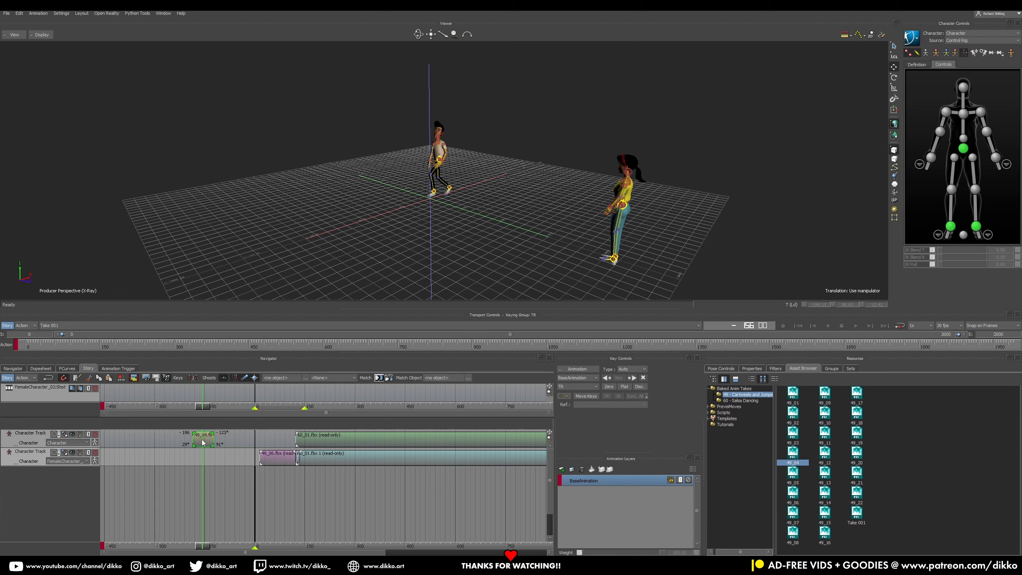
key("Delete")
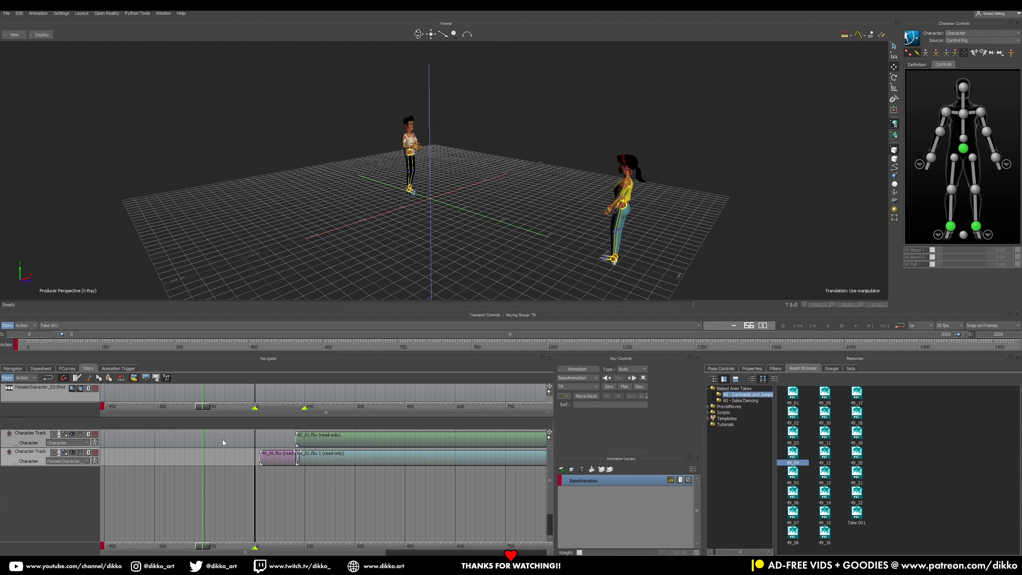
Insert the 49_05 animation into the male's track ahead of his 60_01 clip and move the current time into it
left_click_drag(790, 479, 289, 447)
left_click_drag(211, 435, 211, 436)
left_click_drag(204, 546, 215, 546)
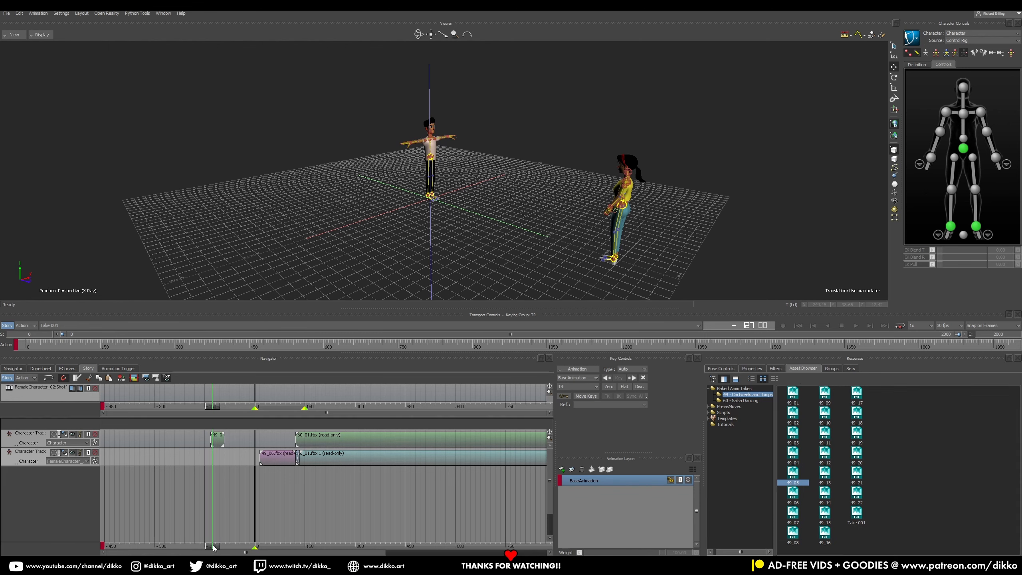
Set the 49_05 clip's source to MaleCharacter:Character, clear the male track's character assignment, and reassign it to Character
right_click(218, 443)
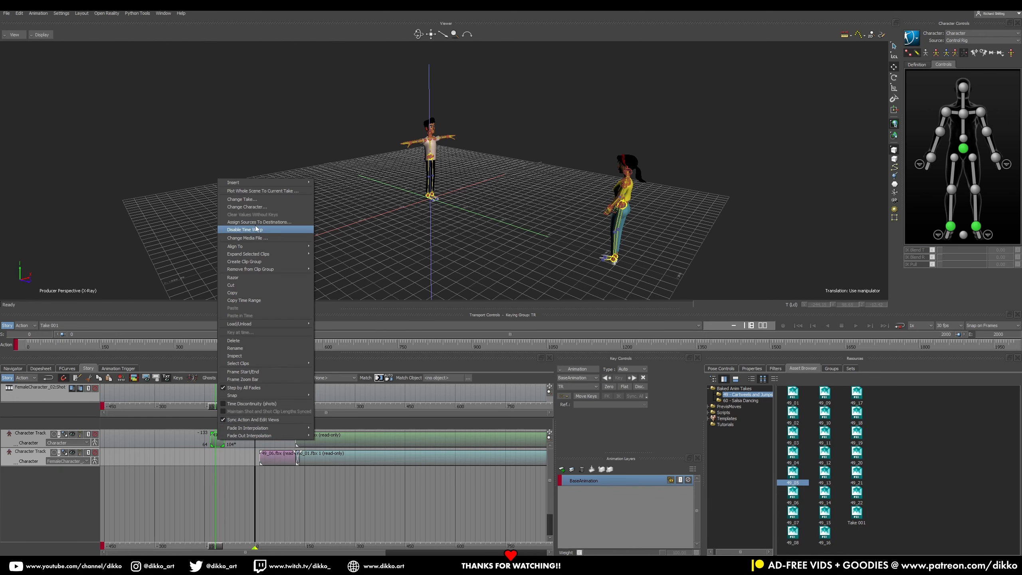
left_click(260, 207)
left_click(411, 233)
left_click(405, 360)
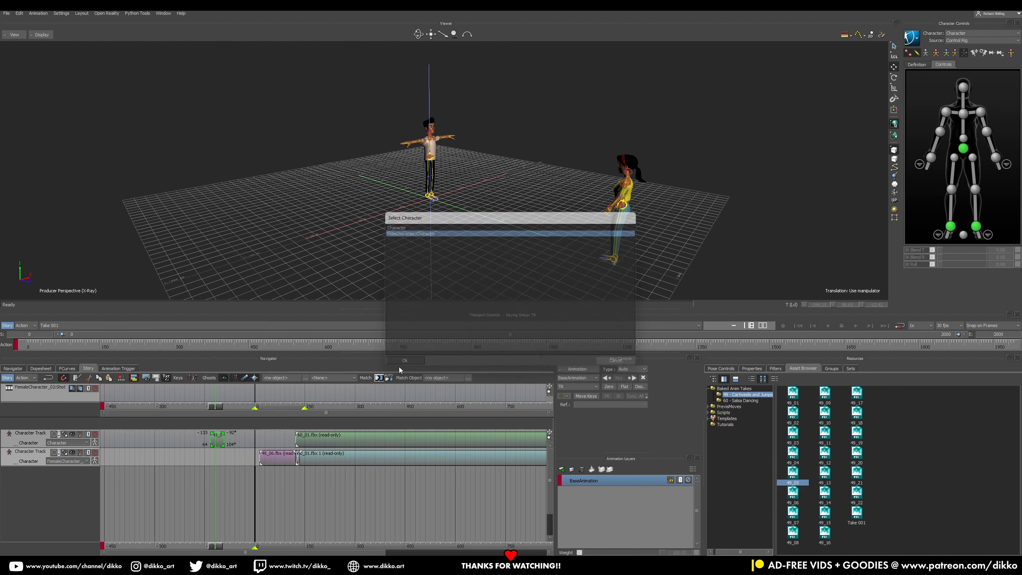
left_click(85, 443)
left_click(77, 450)
left_click(75, 442)
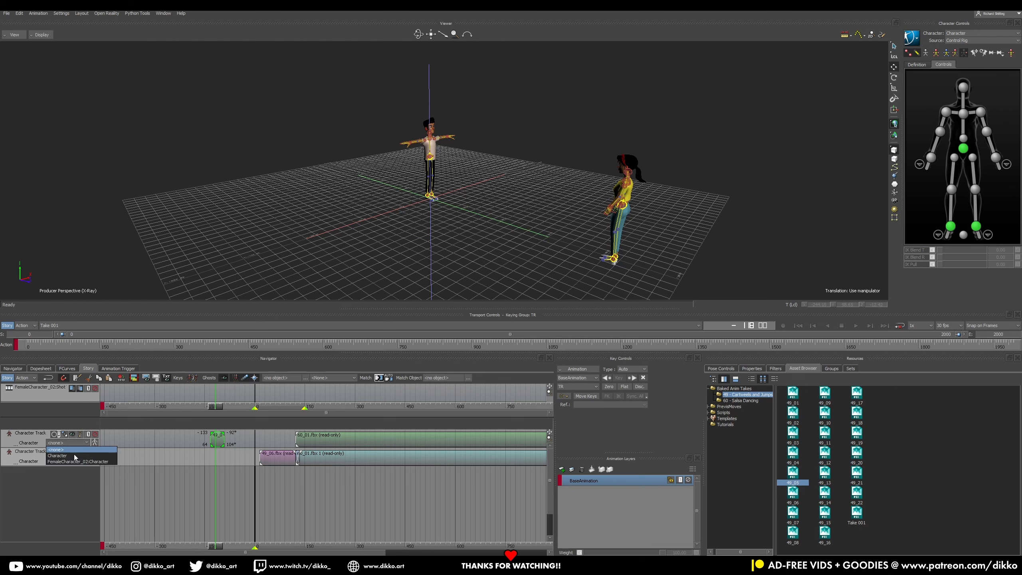
left_click(73, 455)
Check the male's motion in the 49_05 clip and move it so its end overlaps the start of his 60_01 clip
mouse_move(214, 545)
left_mouse_down()
mouse_move(224, 550)
mouse_move(207, 551)
mouse_move(225, 553)
mouse_move(213, 555)
left_mouse_up()
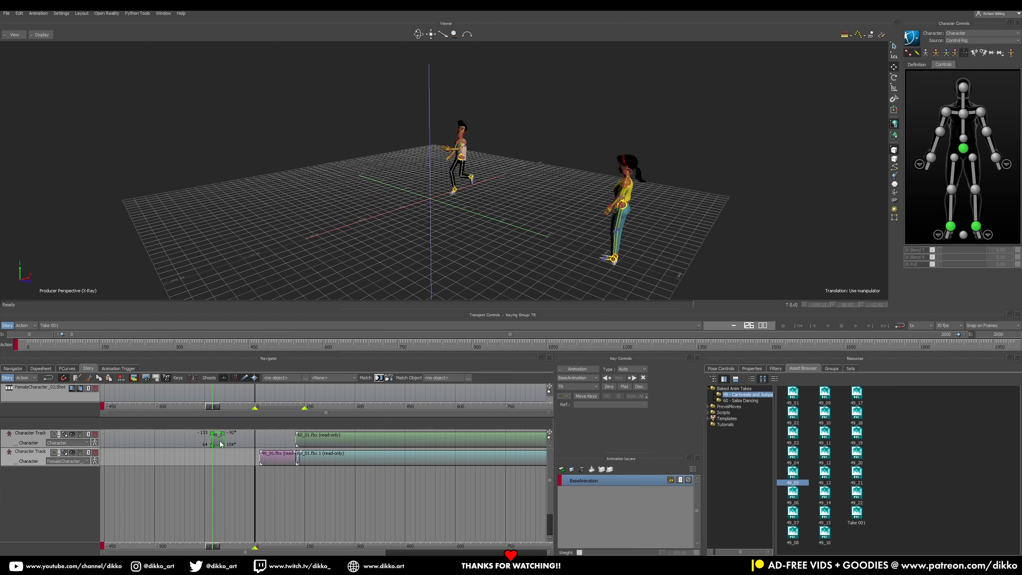
left_click_drag(223, 444, 290, 447)
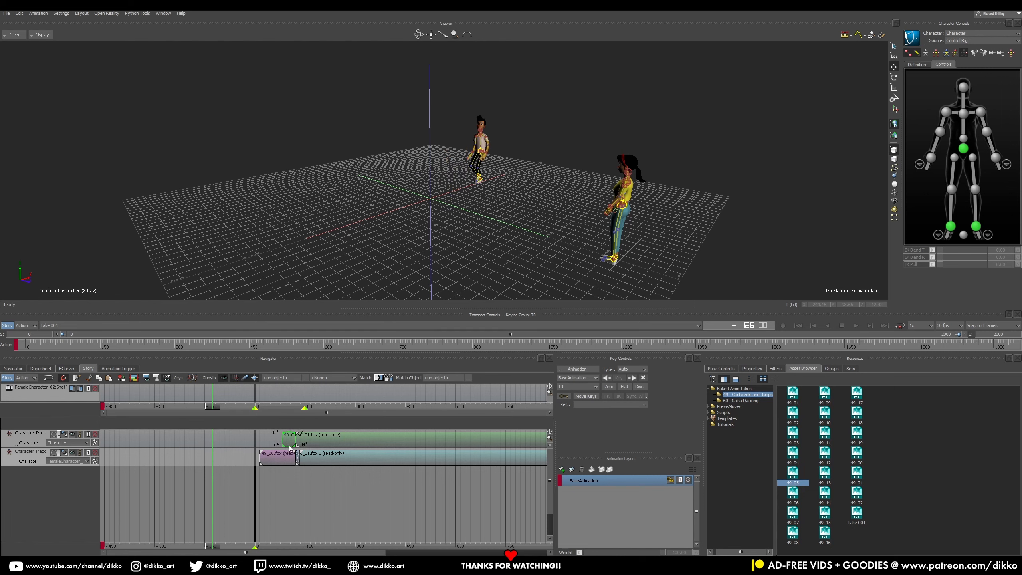
left_click_drag(210, 546, 295, 546)
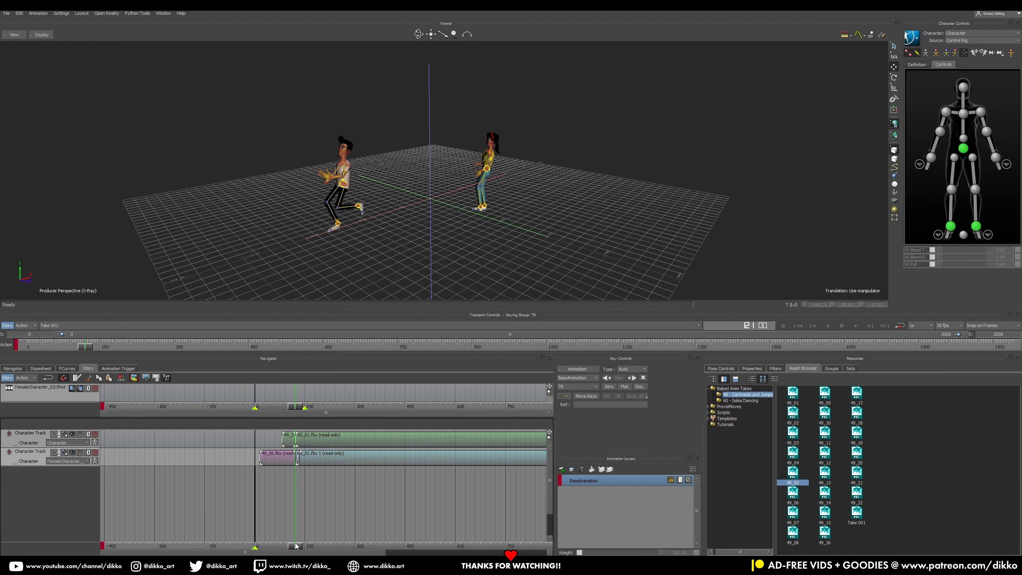
Match the 49_05 clip's translation and rotation to the next clip at its start, using the male's right ankle effector as match object
scroll(404, 229, "up", 10)
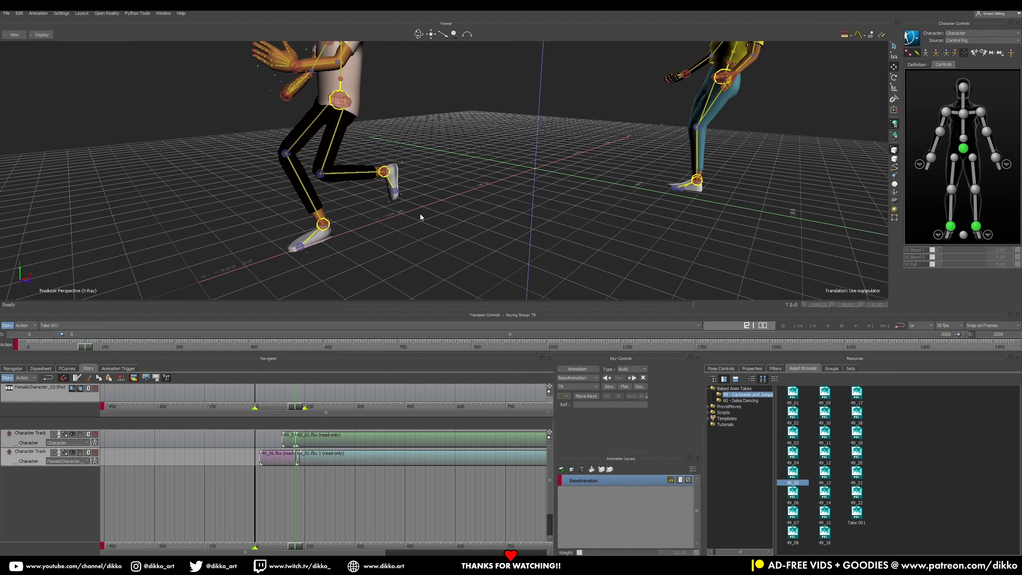
left_click(323, 225)
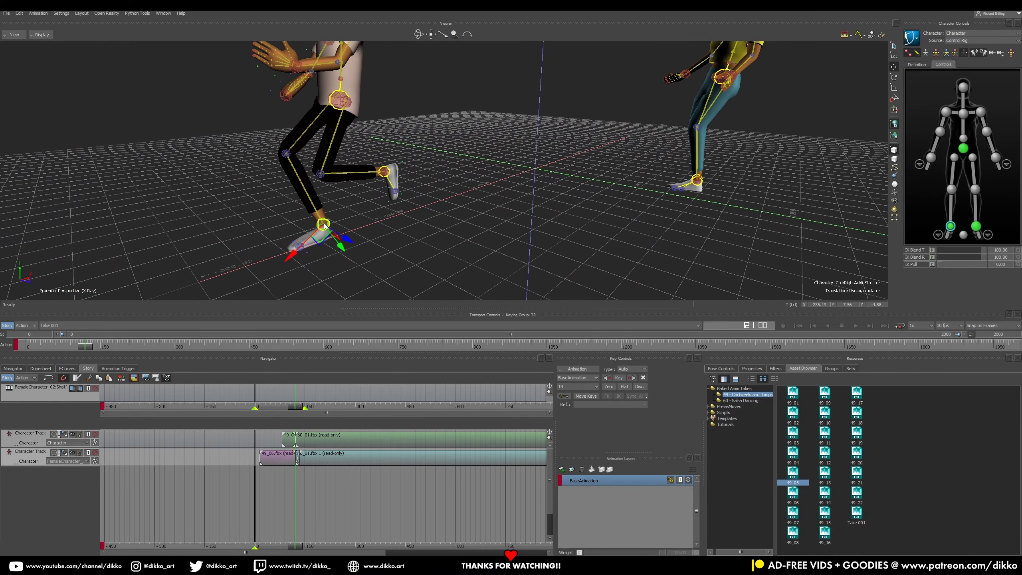
left_click_drag(298, 548, 298, 543)
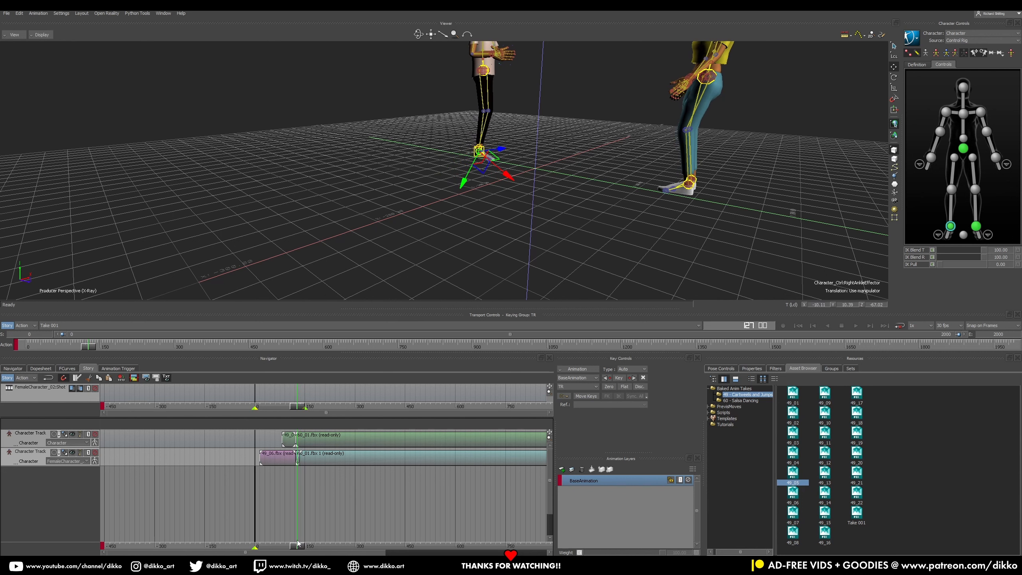
left_click(294, 445)
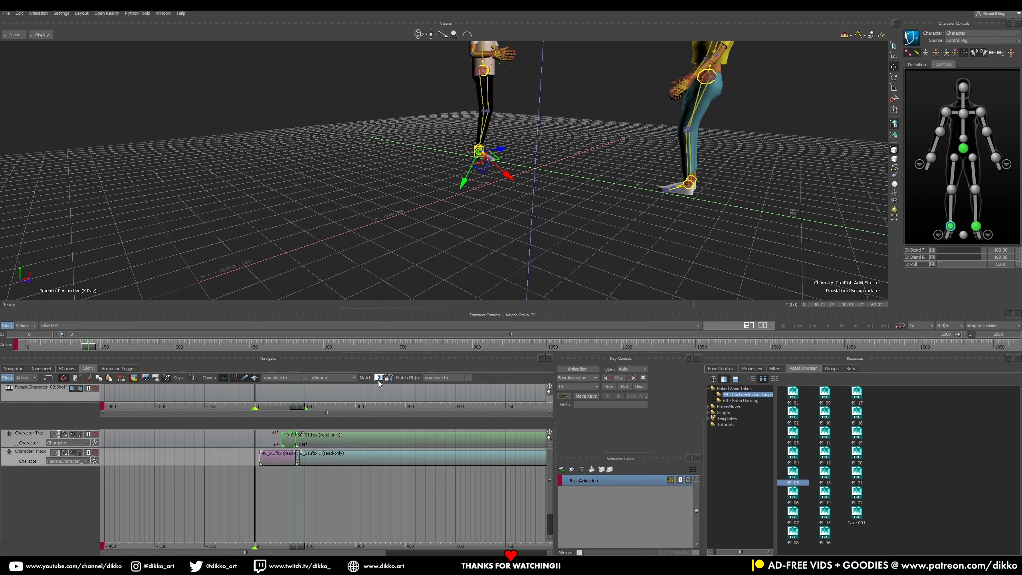
left_click_drag(298, 546, 295, 546)
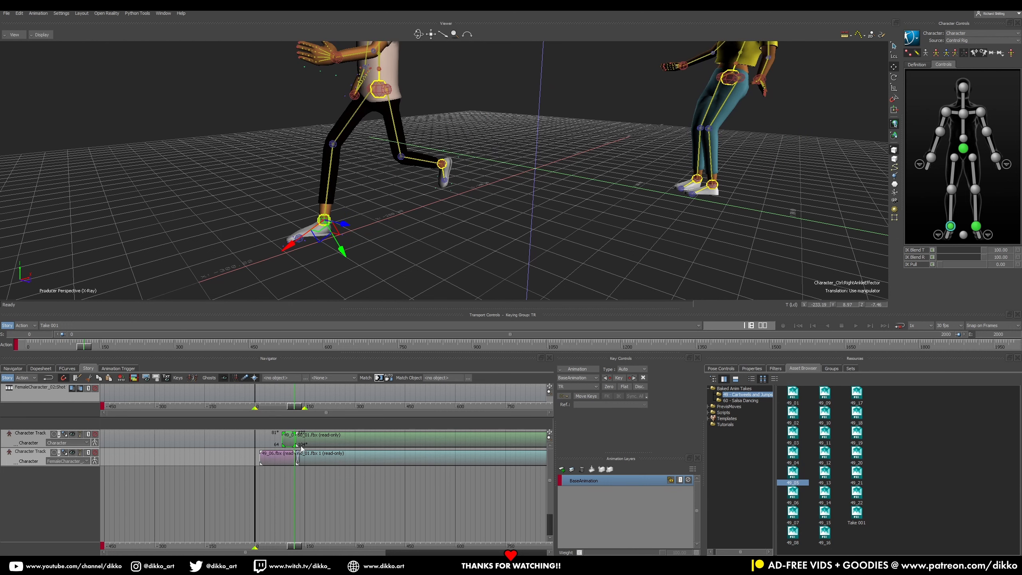
left_click(378, 378)
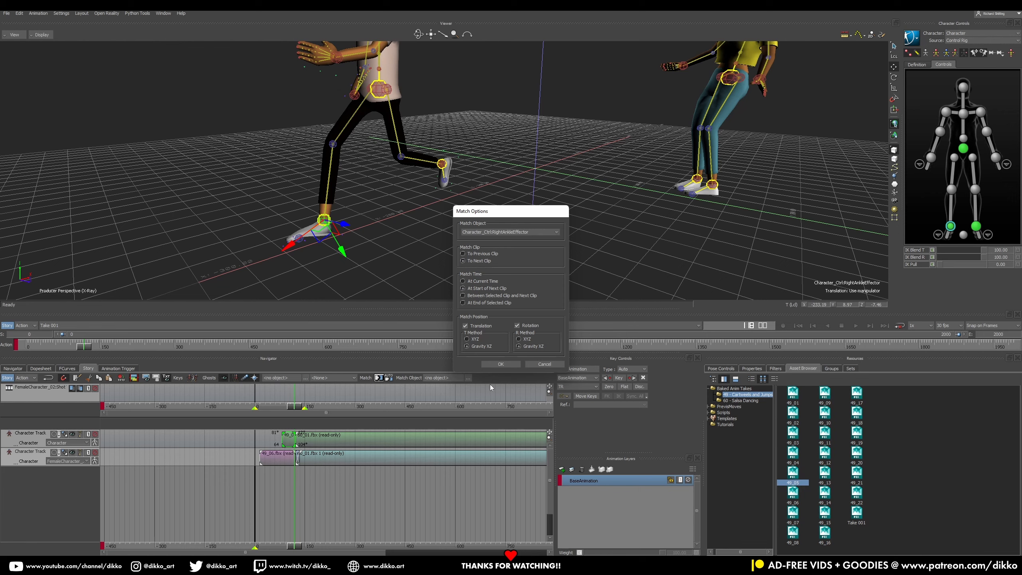
left_click(499, 366)
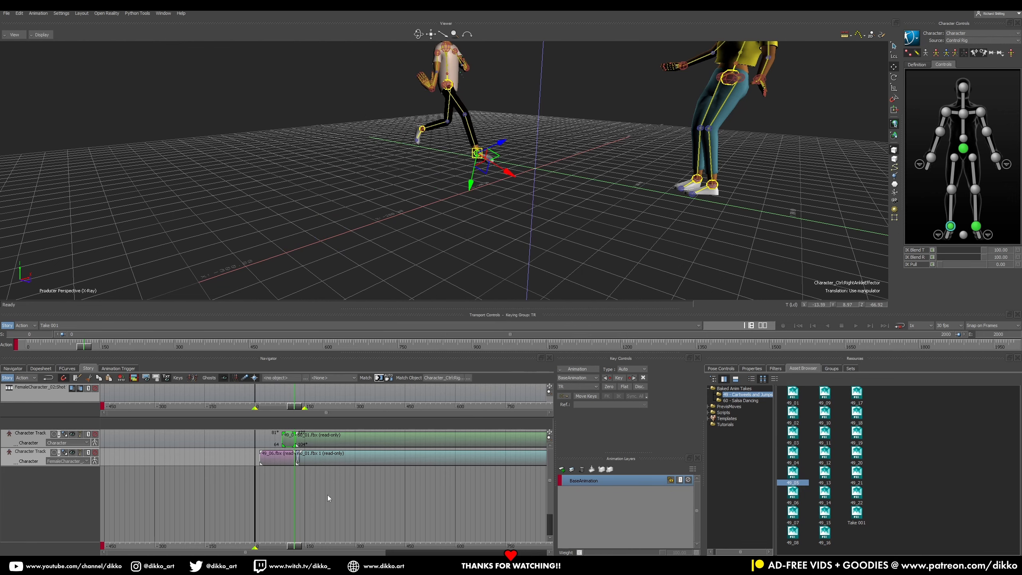
Review the male's transition, move the 49_05 clip earlier to shorten its overlap with 60_01, and match it to the next clip again
left_click_drag(517, 82, 489, 249, "shift")
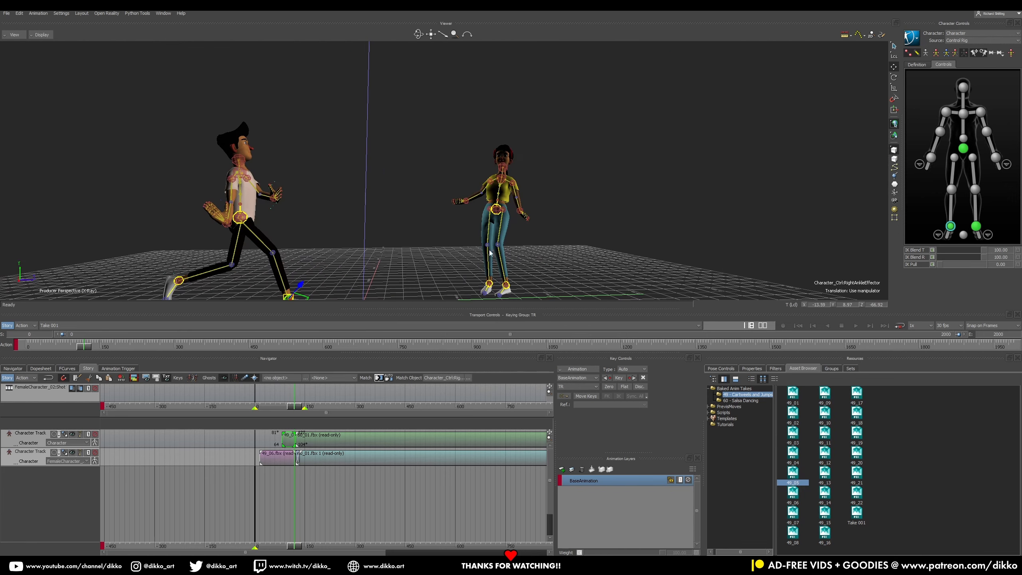
left_click_drag(543, 198, 381, 310, "ctrl")
mouse_move(297, 546)
left_mouse_down()
mouse_move(285, 549)
mouse_move(300, 549)
left_mouse_up()
left_click_drag(276, 485, 648, 495, "ctrl")
left_click_drag(394, 494, 684, 481, "ctrl")
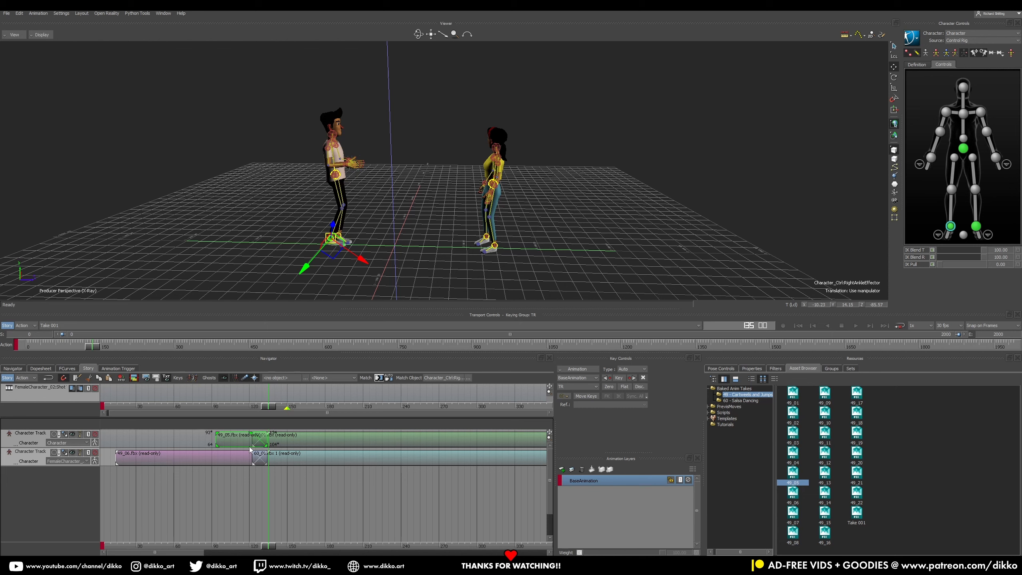
mouse_move(268, 546)
left_mouse_down()
mouse_move(246, 547)
mouse_move(265, 550)
mouse_move(255, 552)
left_mouse_up()
left_click_drag(228, 439, 223, 442)
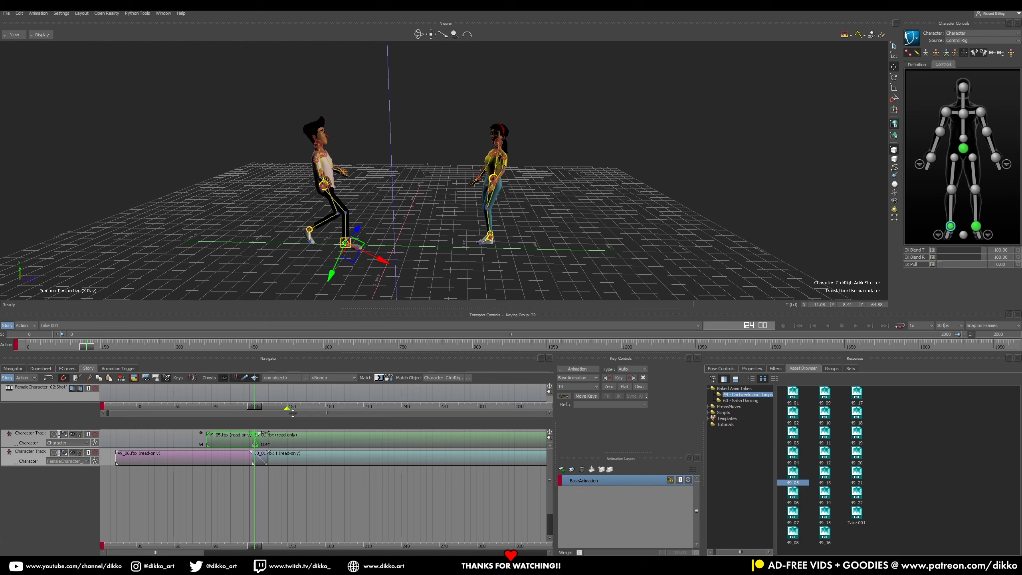
left_click(378, 378)
left_click(492, 366)
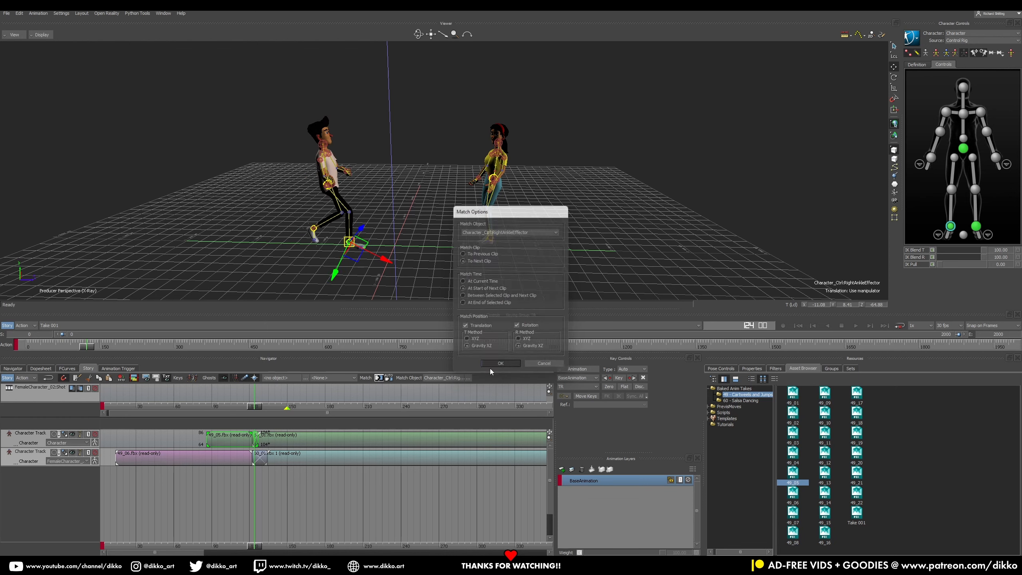
Move both 60_01 dance clips to start at frame 206 and shift the 49_05 and 49_06 clips to overlap their beginnings
mouse_move(260, 547)
left_mouse_down()
mouse_move(390, 531)
mouse_move(358, 539)
mouse_move(382, 546)
mouse_move(358, 546)
left_mouse_up()
left_click(296, 444)
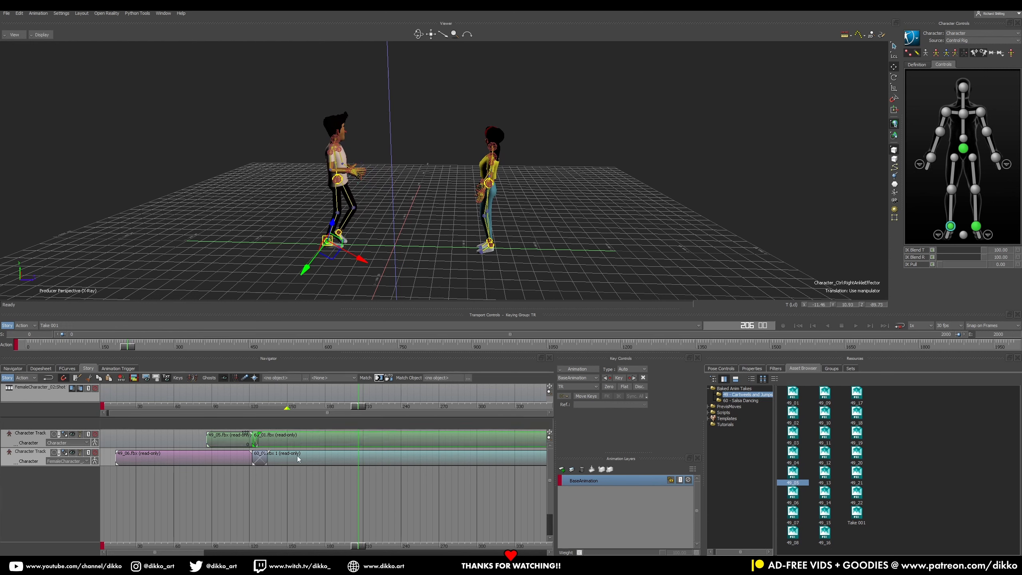
left_click_drag(254, 460, 287, 459)
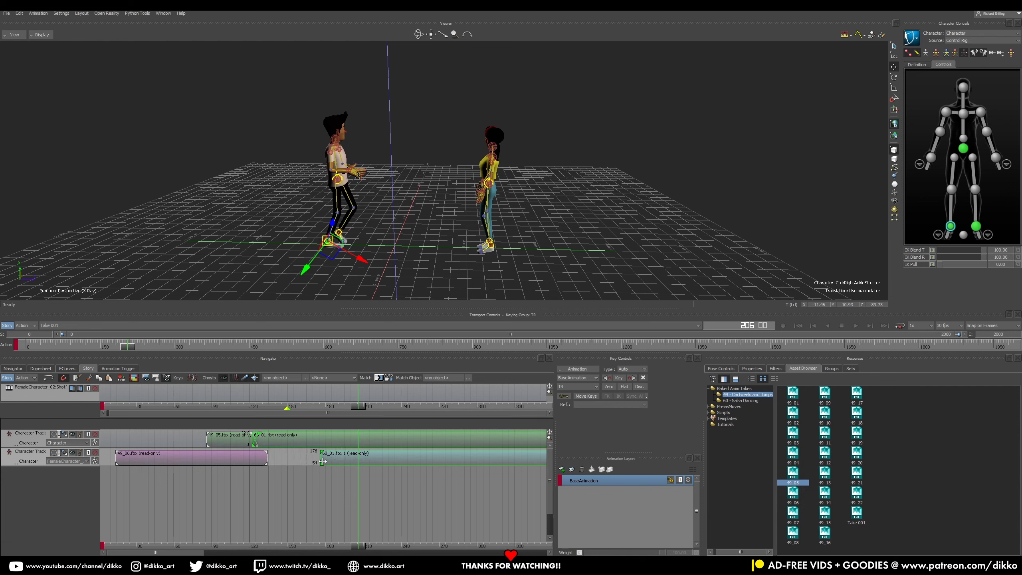
left_click_drag(253, 440, 359, 439)
left_click(243, 441)
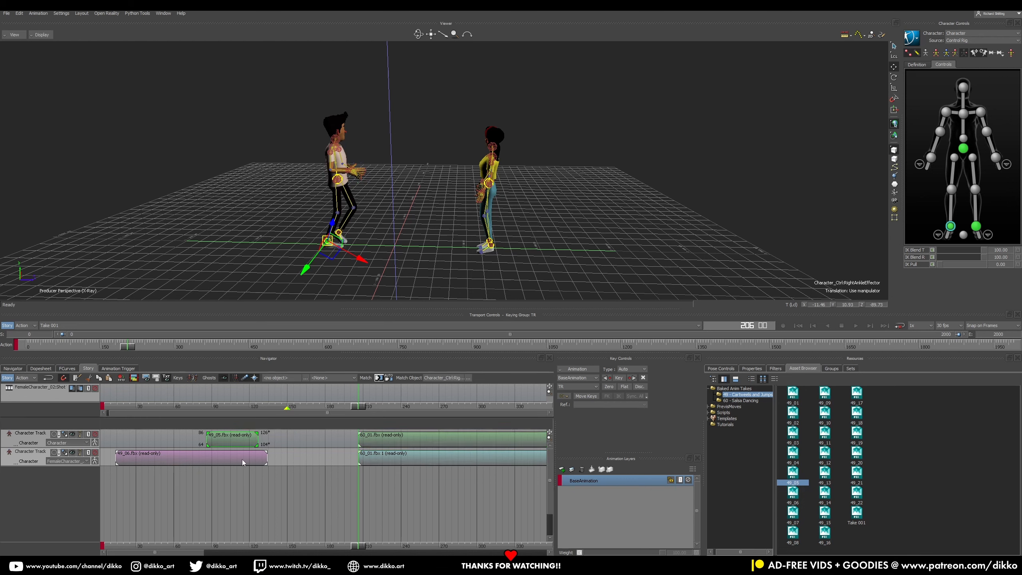
left_click_drag(236, 461, 363, 454)
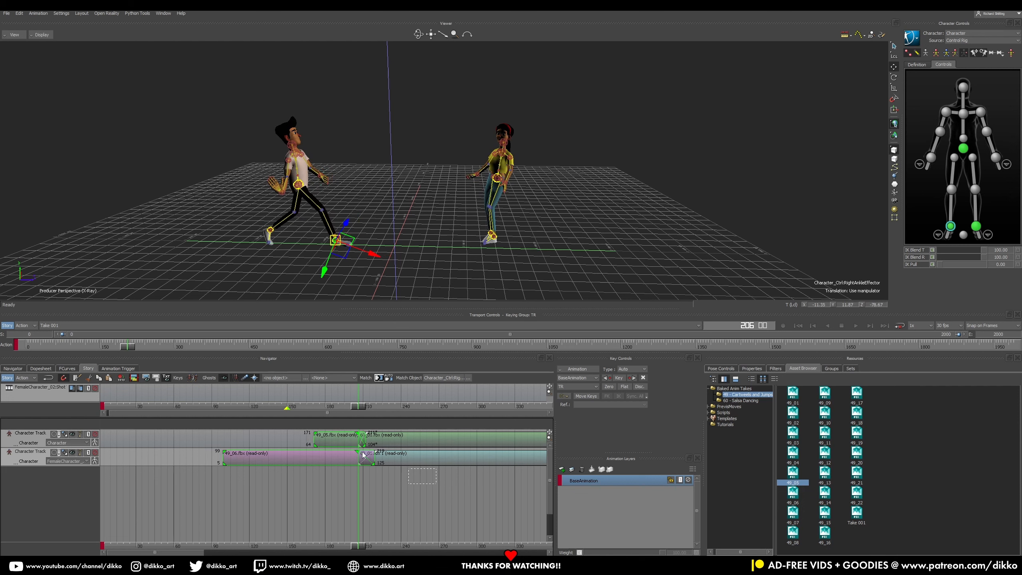
Select all clips on both character tracks and shift them together so the female's 49_06 clip starts at frame 0
left_click_drag(203, 430, 221, 484)
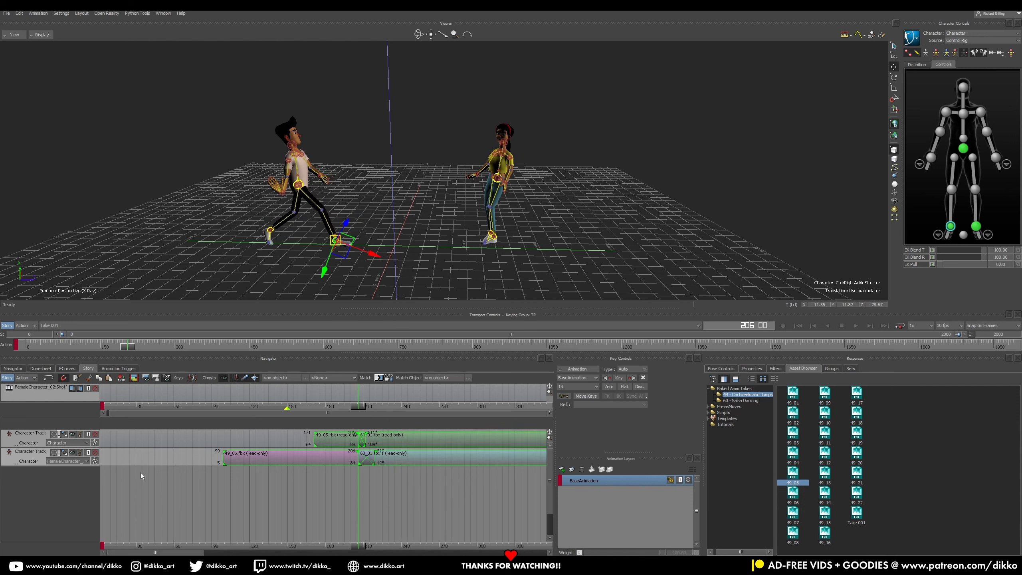
left_click_drag(365, 514, 32, 489, "ctrl")
left_click_drag(339, 461, 270, 469)
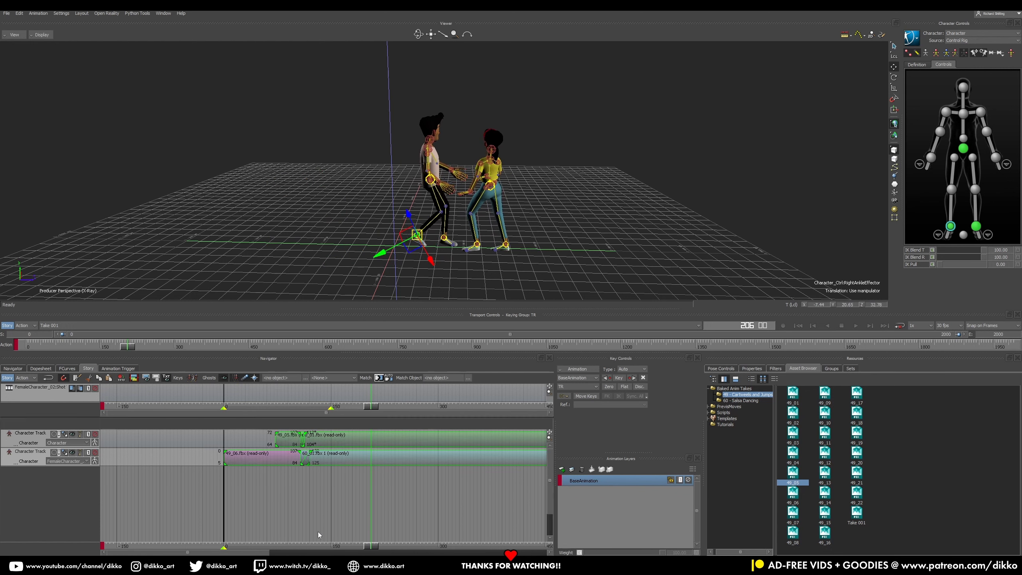
Return to the start of the clips and play the sequence to review both characters' lead-ins and salsa dance
left_click_drag(376, 546, 215, 522)
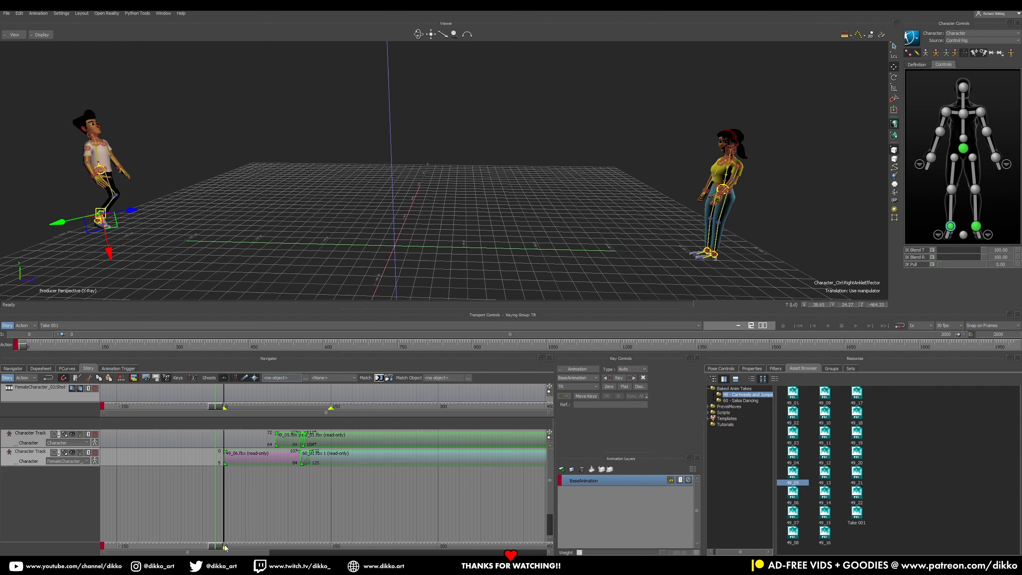
left_click_drag(212, 546, 226, 546)
left_click(857, 324)
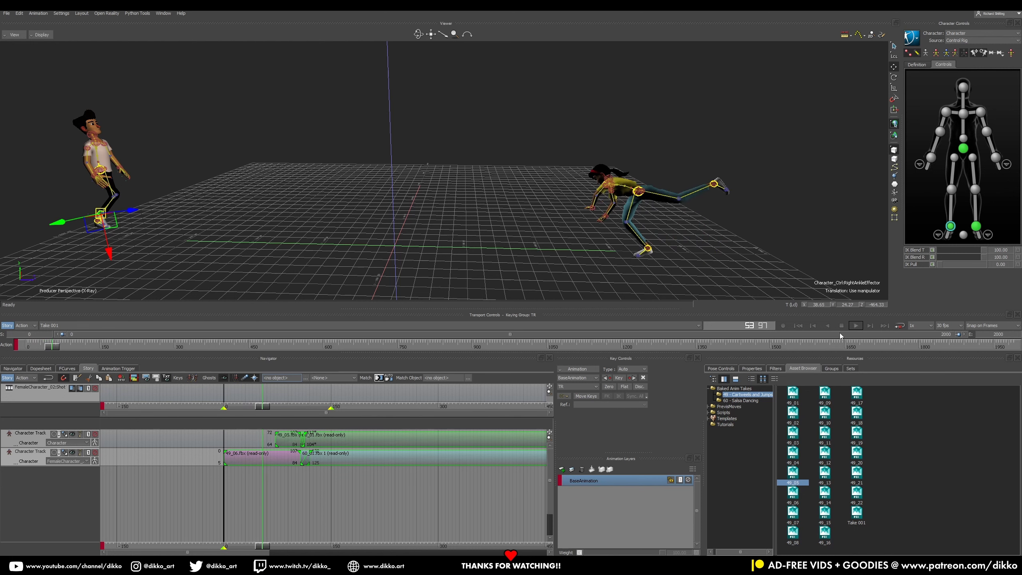
left_click(278, 438)
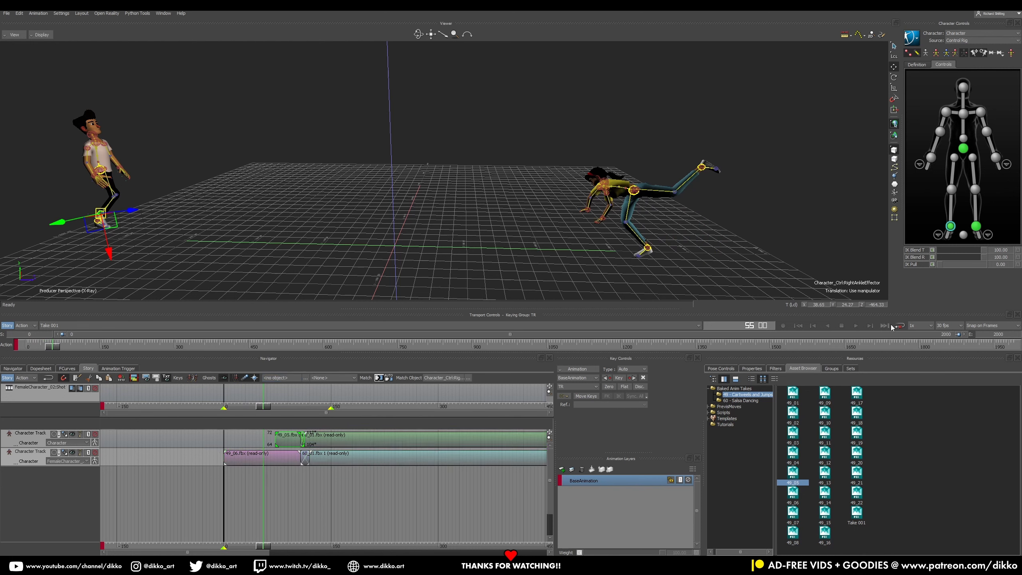
left_click(855, 328)
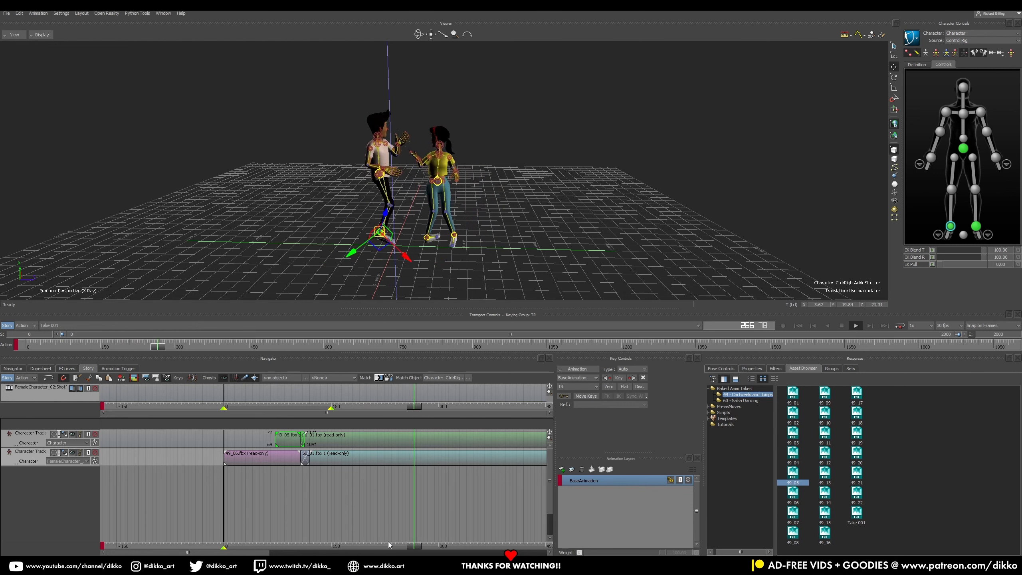
Replay the characters' lead-ins and scrub back to where the male's 49_05 clip meets the 60_01 dance
left_click(841, 325)
left_click_drag(510, 546, 265, 539)
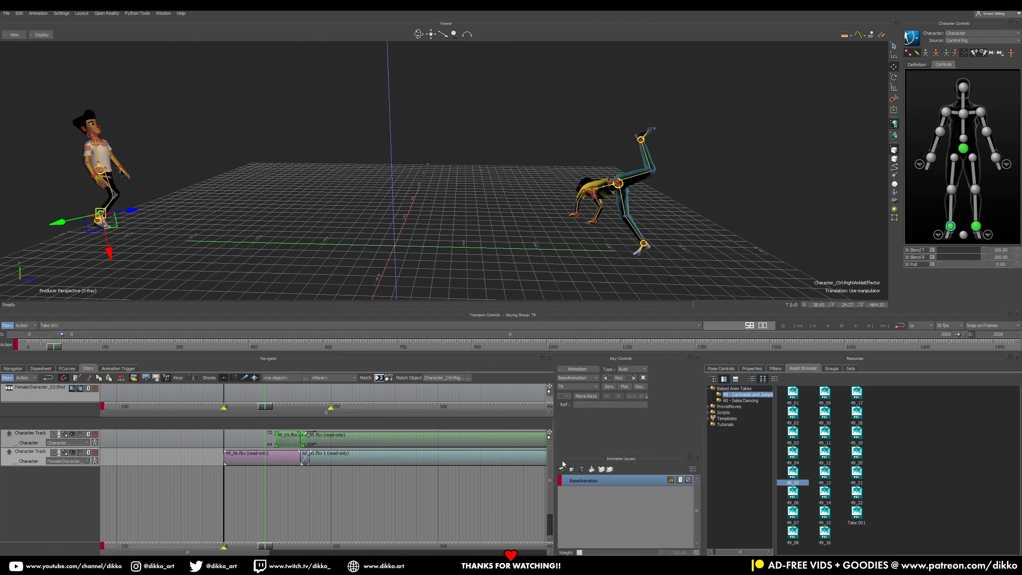
left_click(854, 326)
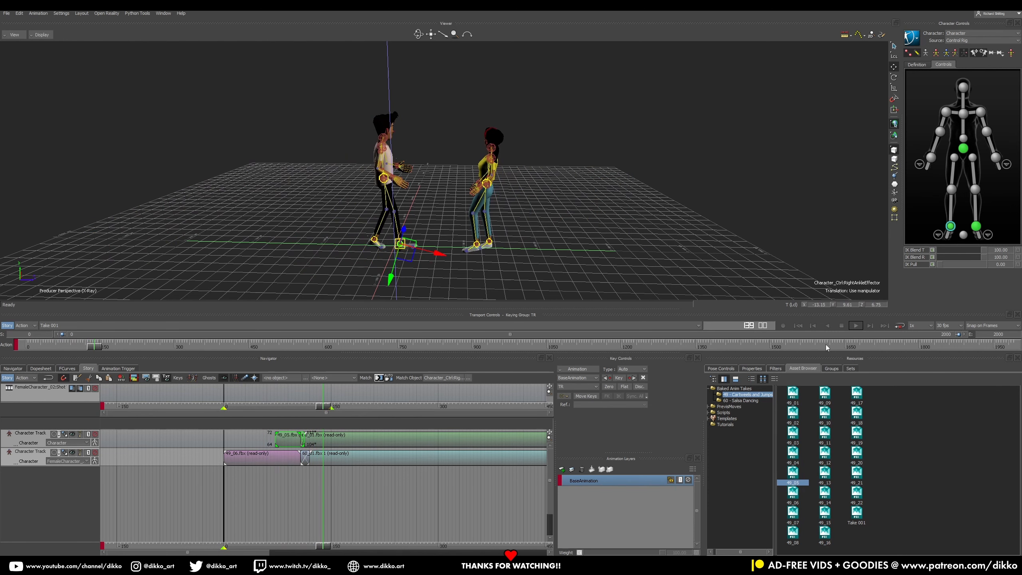
left_click_drag(233, 469, 426, 473, "ctrl")
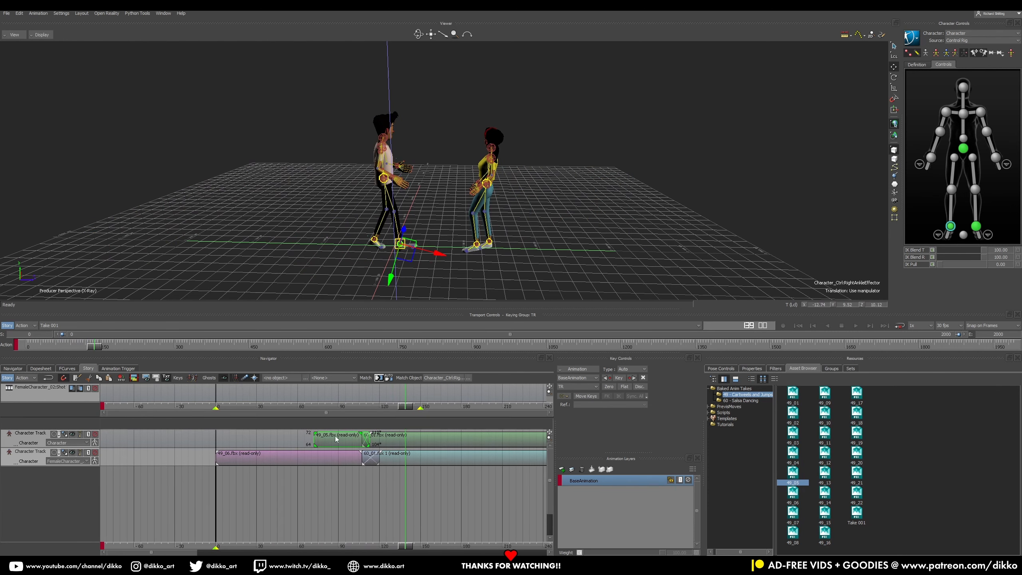
left_click_drag(390, 547, 360, 547)
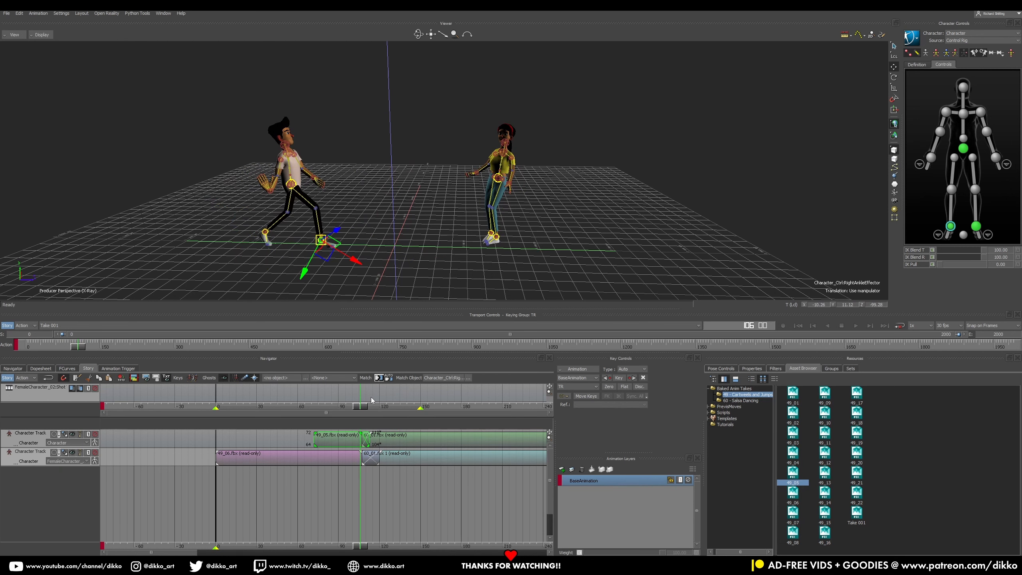
Move the male's 49_05 clip earlier to start at frame 70 and match its right ankle to the next clip
left_click(380, 378)
left_click(552, 364)
left_click_drag(341, 441, 338, 443)
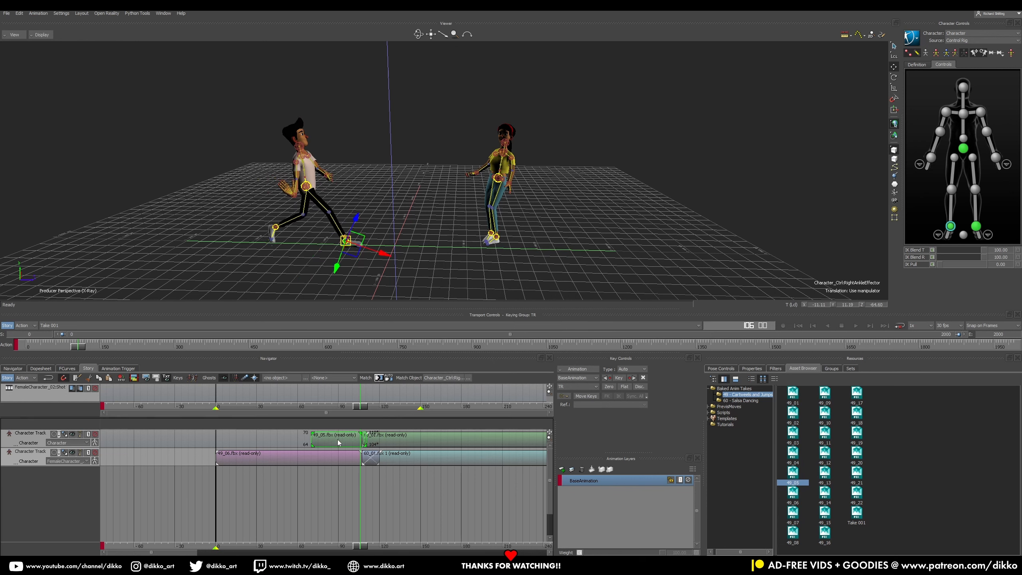
left_click(378, 378)
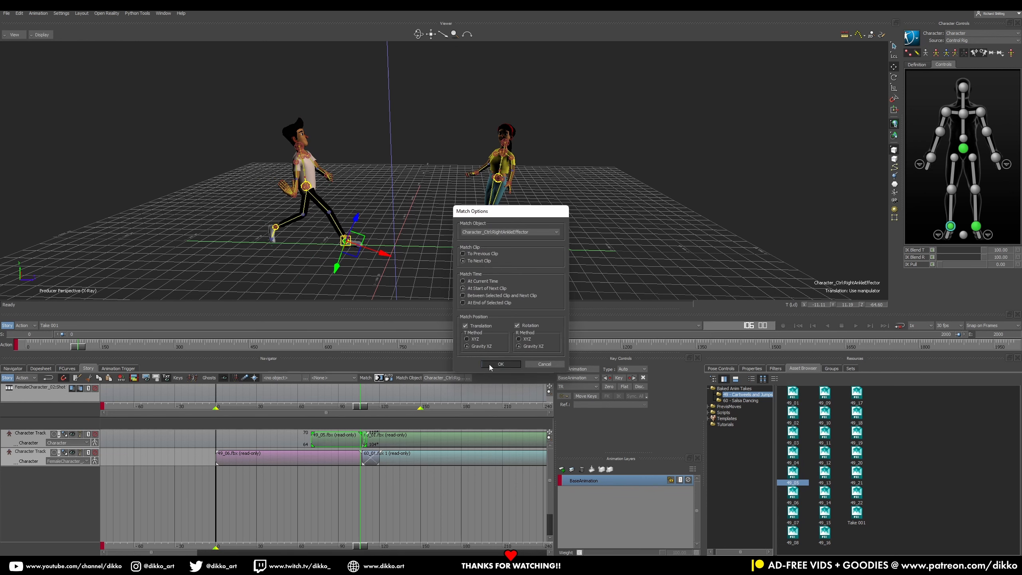
left_click(489, 365)
Replay the male's transition and adjust the 49_05 clip to start at frame 68, slightly overlapping the 60_01 clip
mouse_move(359, 544)
left_mouse_down()
mouse_move(392, 546)
mouse_move(325, 544)
mouse_move(344, 545)
left_mouse_up()
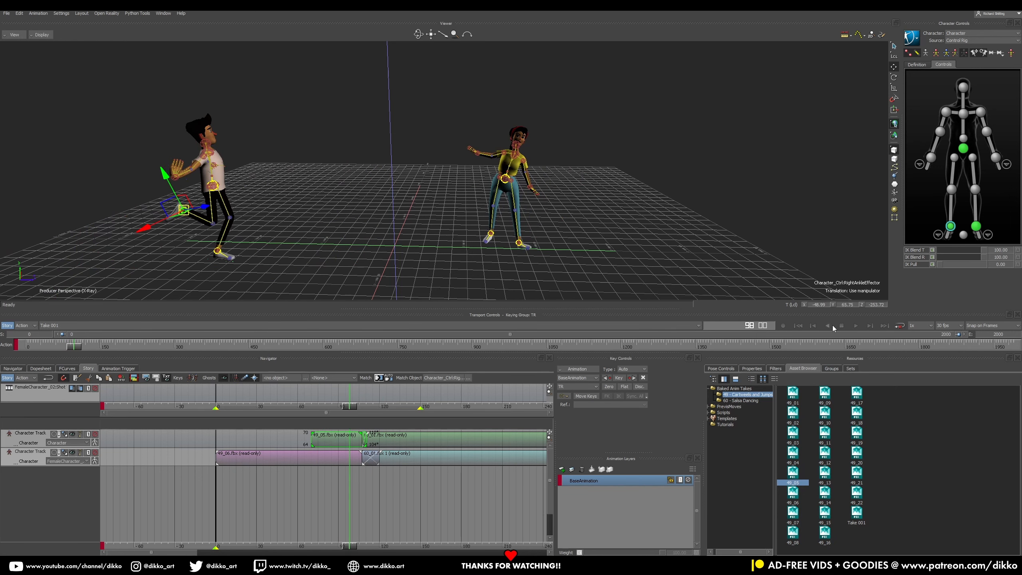
left_click(856, 326)
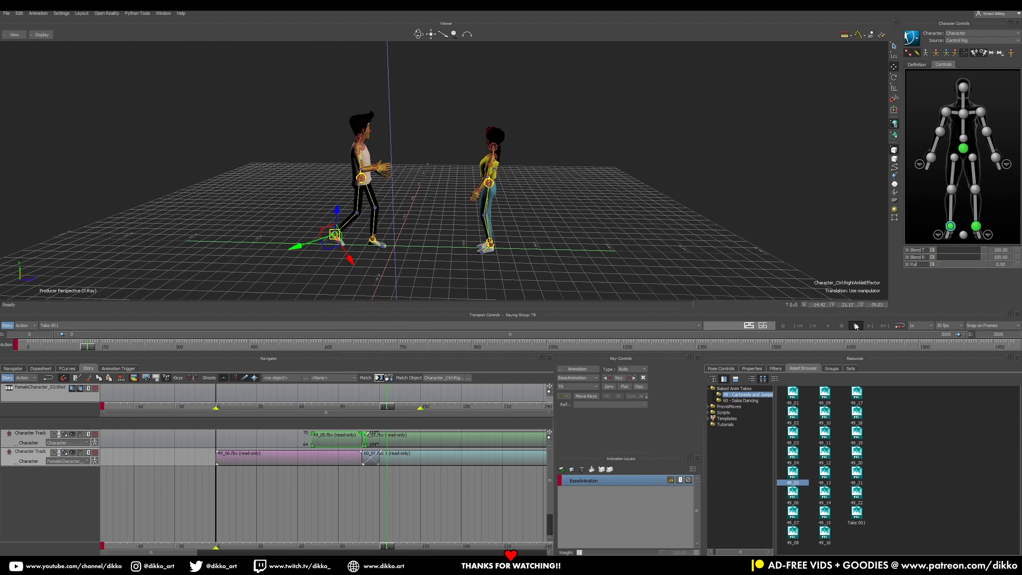
left_click_drag(403, 547, 982, 499)
left_click_drag(335, 436, 321, 438)
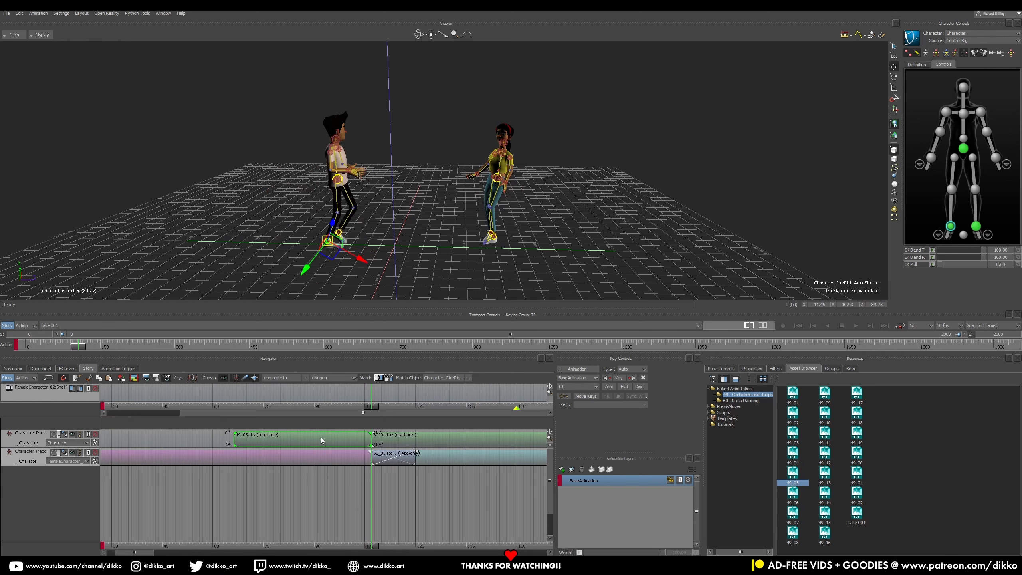
left_click_drag(372, 540, 378, 538)
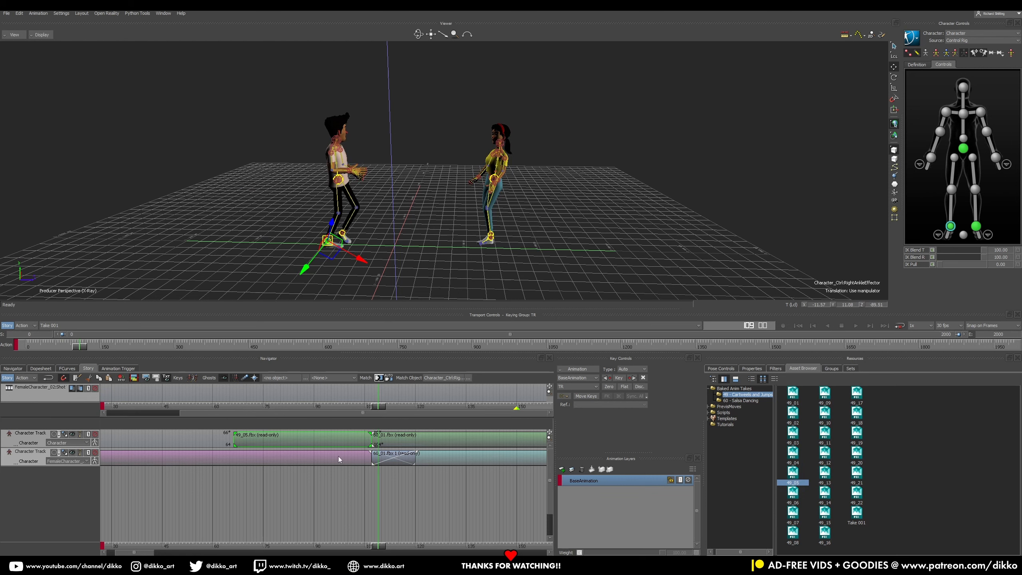
left_click_drag(348, 439, 352, 439)
Replay both characters' lead-ins into the dance and scrub through the blend to check the male's adjusted transition
left_click_drag(376, 546, 297, 545)
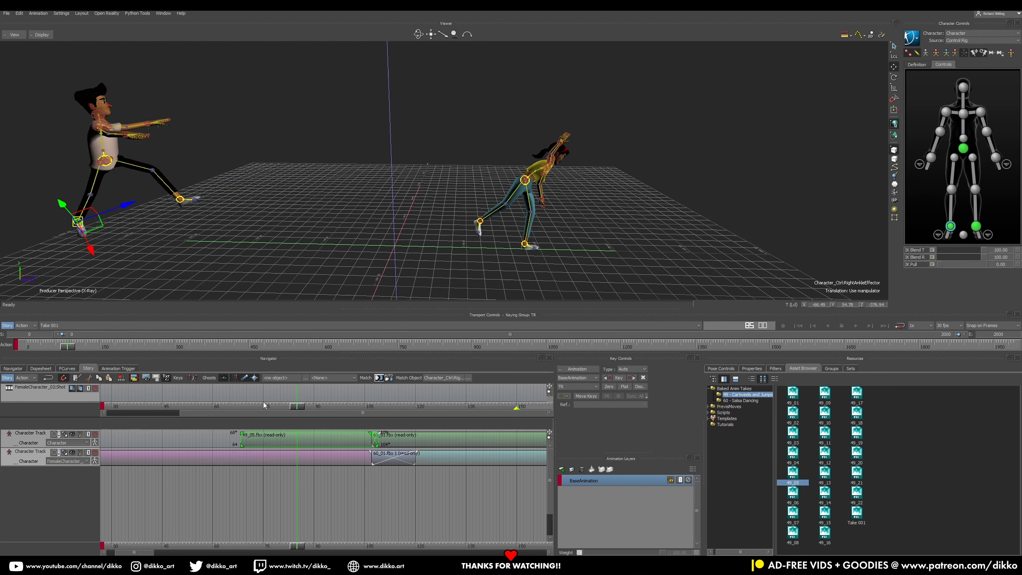
left_click(856, 325)
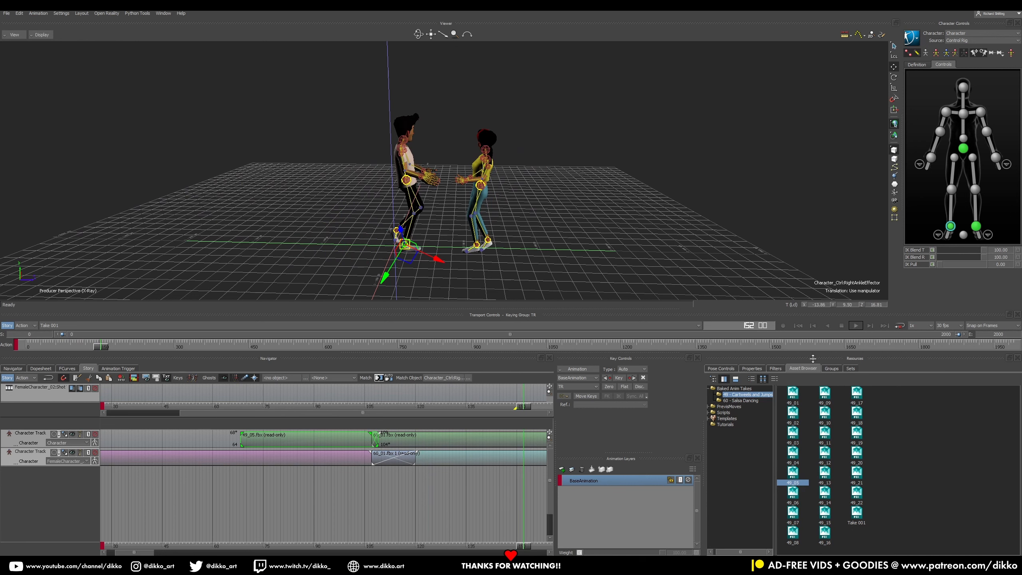
left_click_drag(525, 542, 362, 532)
left_click_drag(306, 437, 317, 460)
left_click(861, 324)
left_click_drag(351, 541, 409, 479)
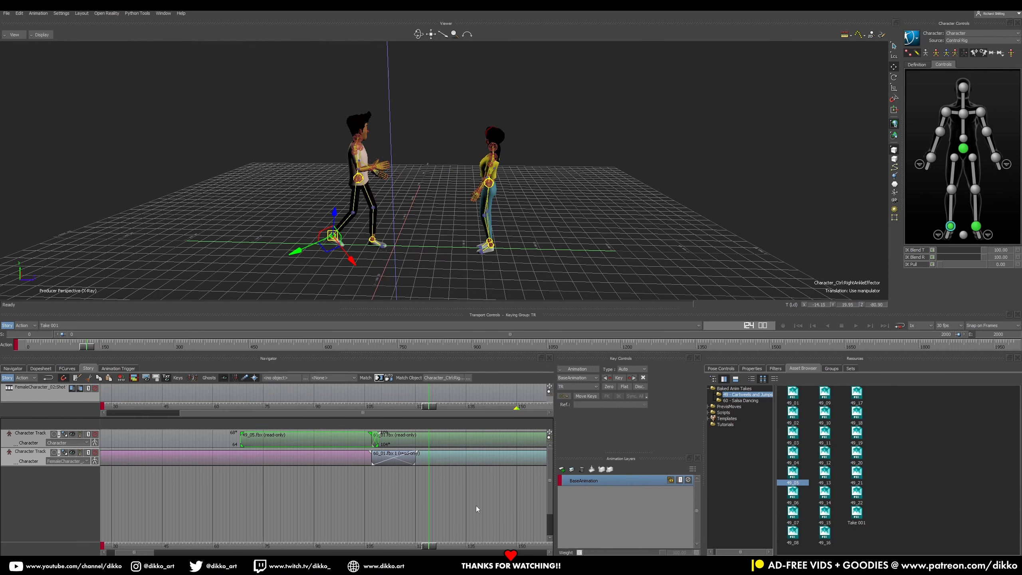
Show the full length of the clips on both character tracks and scrub forward into the salsa dance
left_click_drag(476, 506, 144, 489, "ctrl")
left_click_drag(399, 500, 159, 489, "ctrl")
mouse_move(412, 501)
left_mouse_down("ctrl")
mouse_move(144, 489)
mouse_move(210, 511)
mouse_move(193, 510)
left_mouse_up("ctrl")
left_click_drag(378, 498, 113, 481, "ctrl")
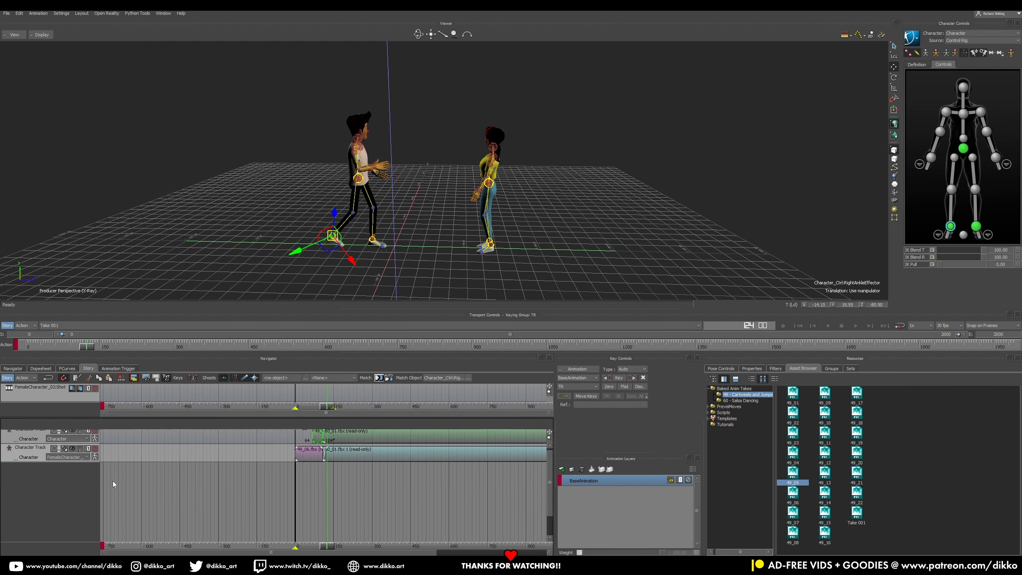
mouse_move(422, 490)
left_mouse_down("shift")
mouse_move(255, 494)
mouse_move(254, 540)
mouse_move(341, 533)
mouse_move(441, 496)
mouse_move(407, 498)
mouse_move(423, 507)
left_mouse_up("shift")
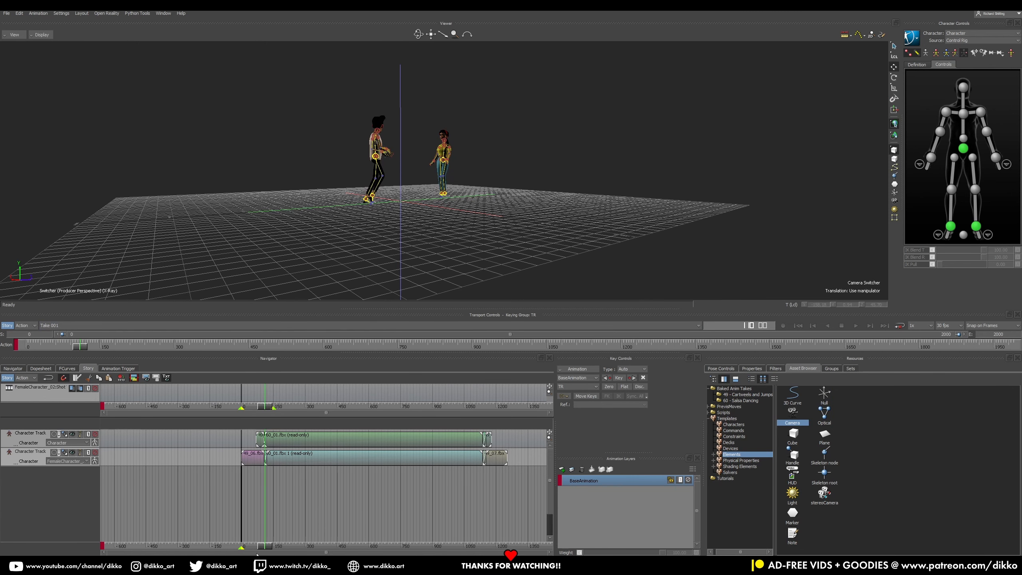
left_click_drag(265, 547, 315, 538)
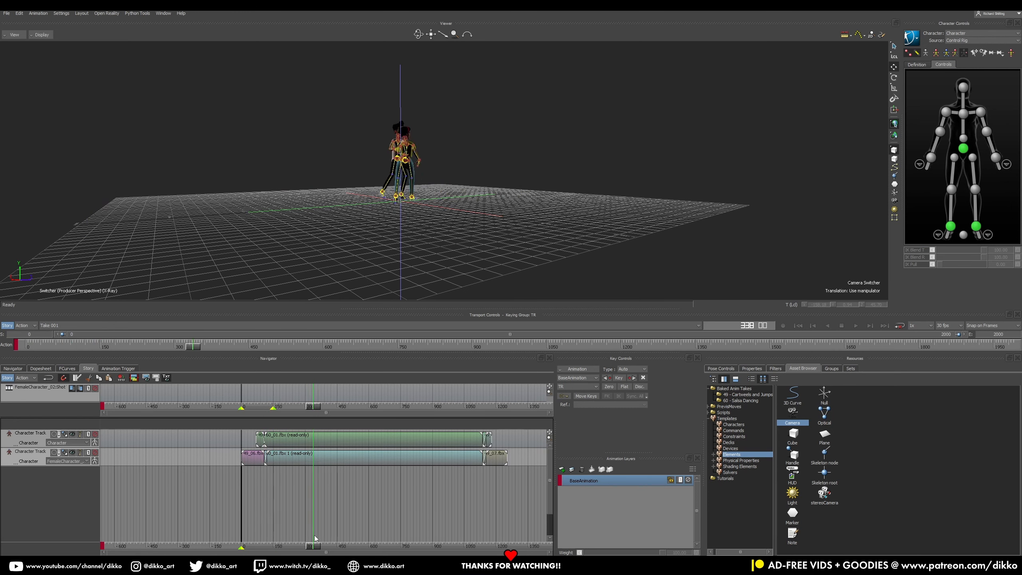